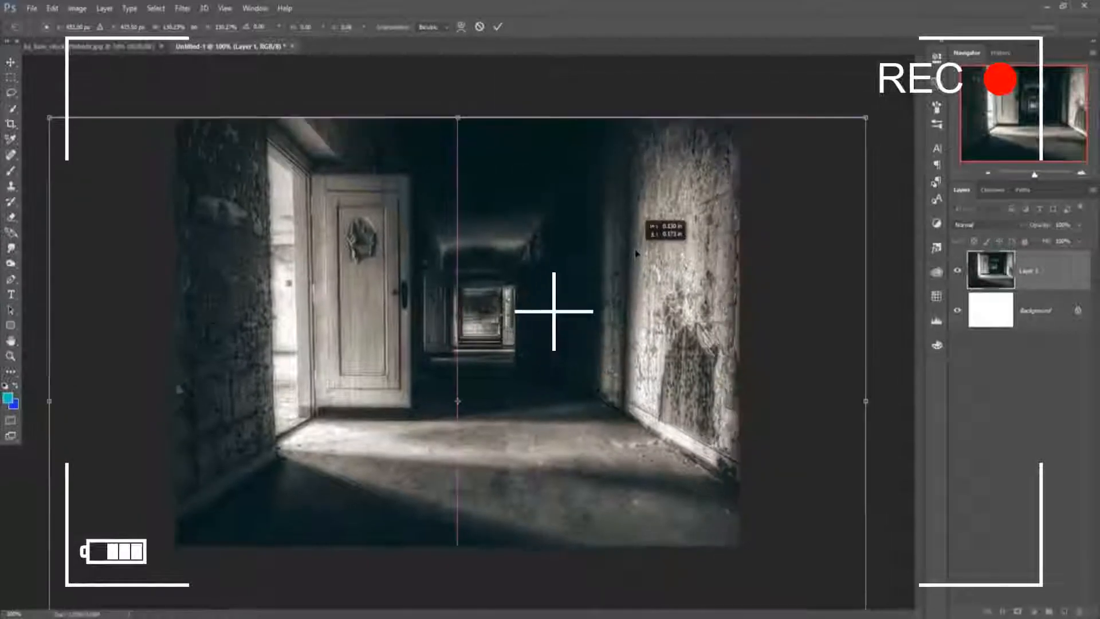
Step: Commit the corridor photo's scaling and crop the document to the canvas edges
key("Return")
key("c")
left_click(602, 189)
left_click(580, 27)
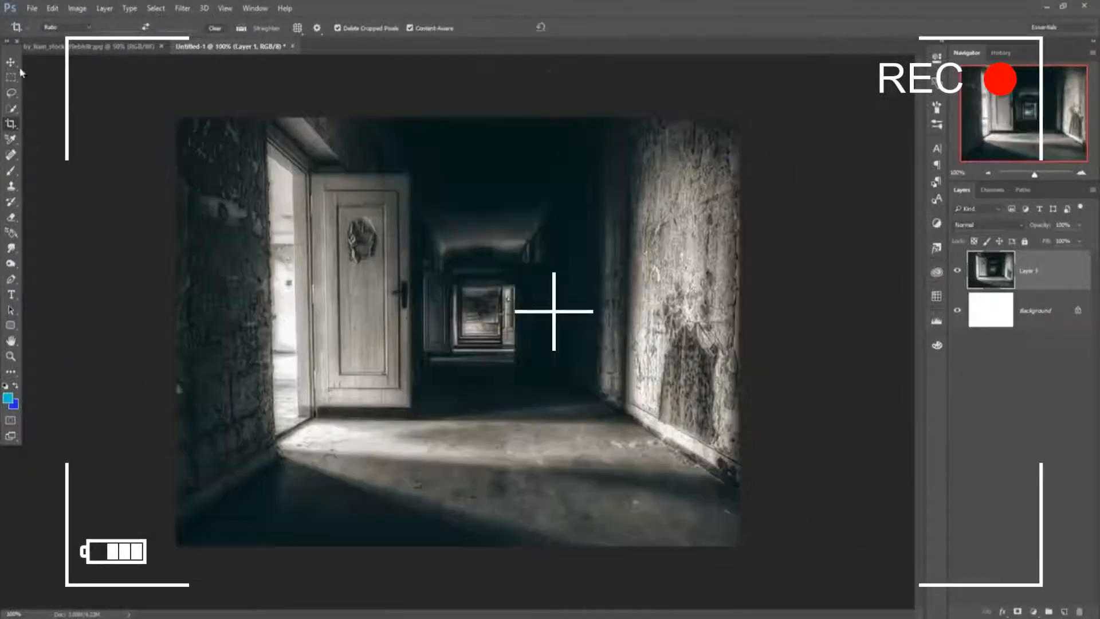
Step: Outline the dark far end of the corridor beside the open door with a four-sided Polygonal Lasso selection
right_click(11, 93)
left_click(56, 106)
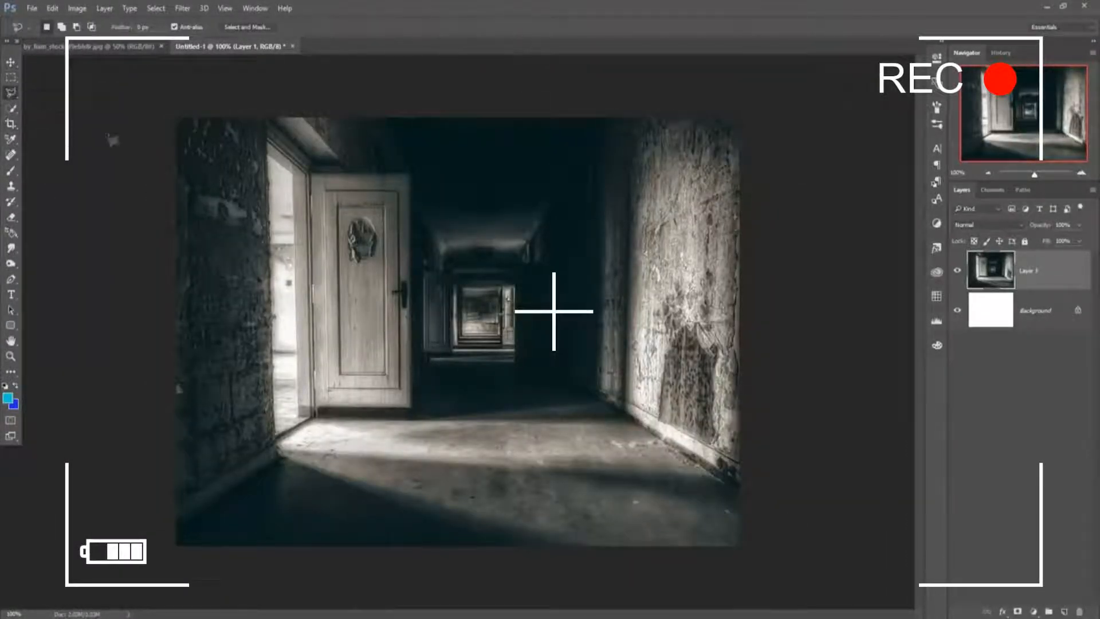
key("ctrl+plus")
left_click_drag(374, 142, 404, 324)
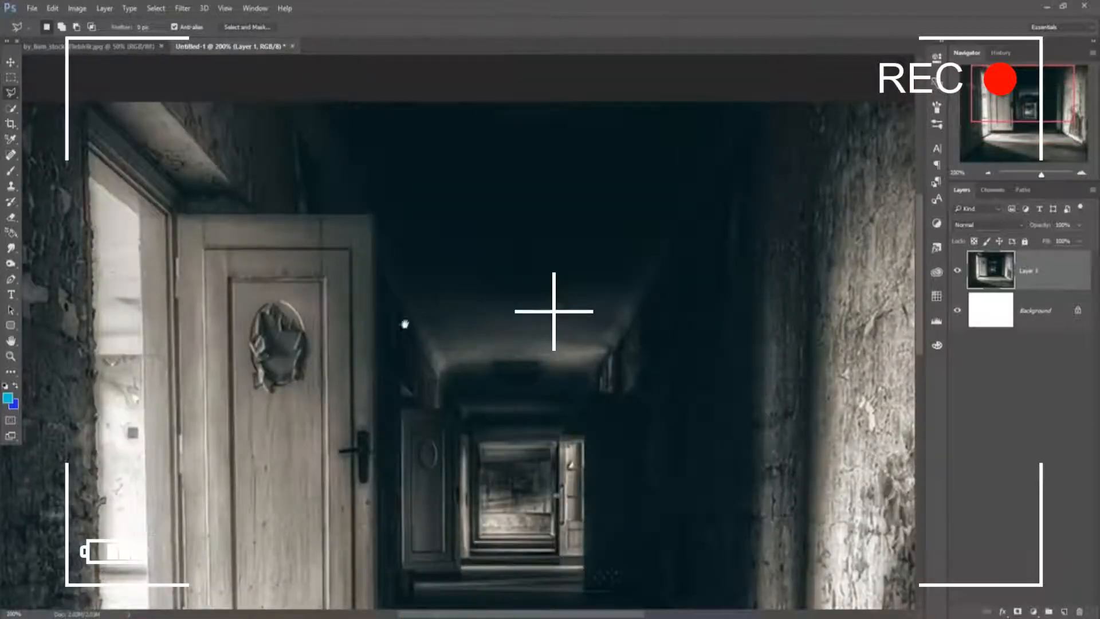
left_click(389, 264)
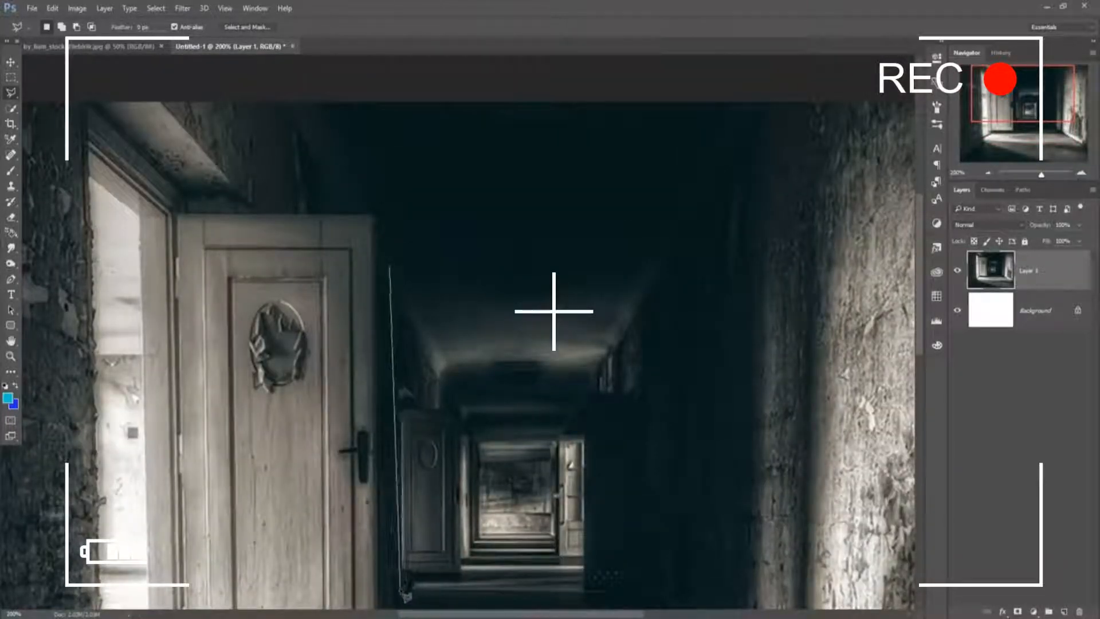
left_click_drag(407, 545, 421, 269)
left_click(407, 352)
left_click(700, 345)
left_click_drag(707, 293, 724, 487)
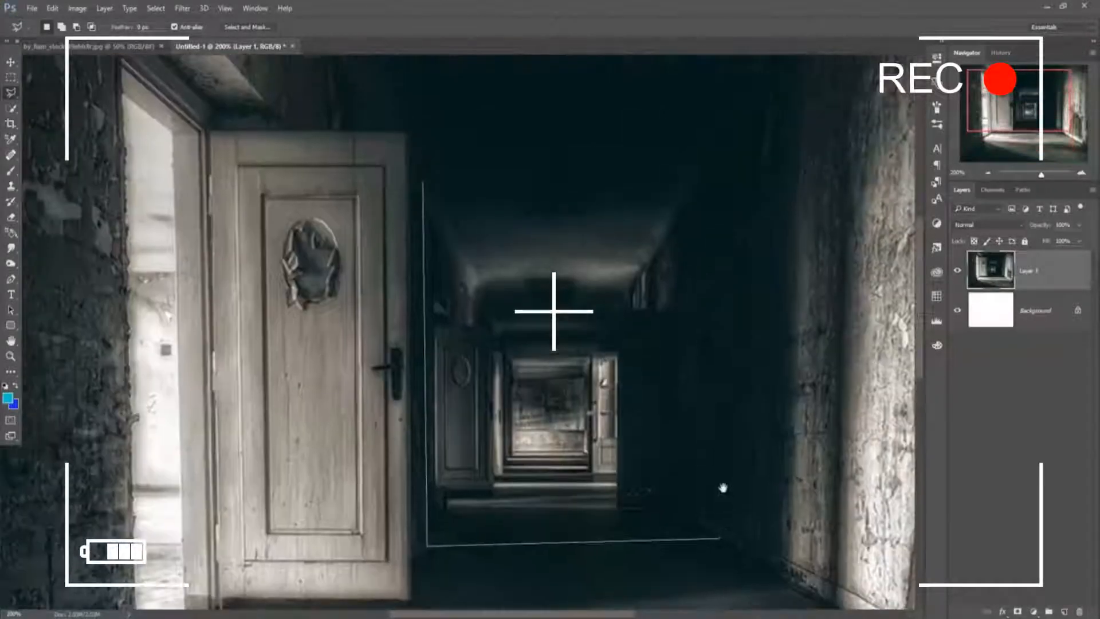
left_click(710, 171)
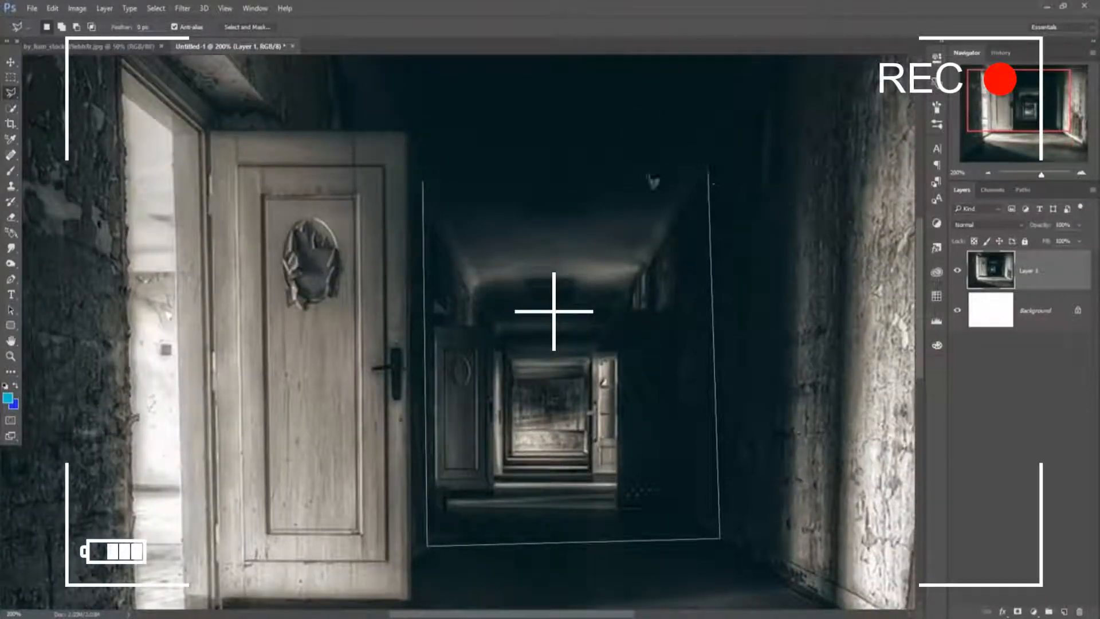
left_click(424, 183)
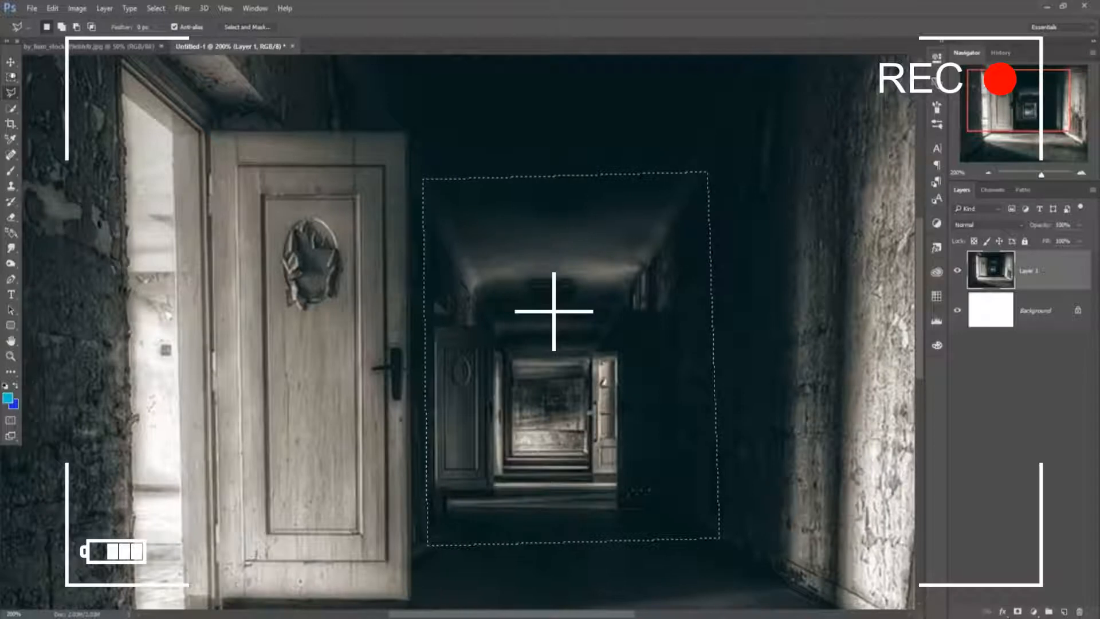
Step: Copy the selected corridor area and paste it onto a new layer
key("v")
left_click(53, 8)
left_click(61, 89)
left_click(52, 8)
left_click(63, 110)
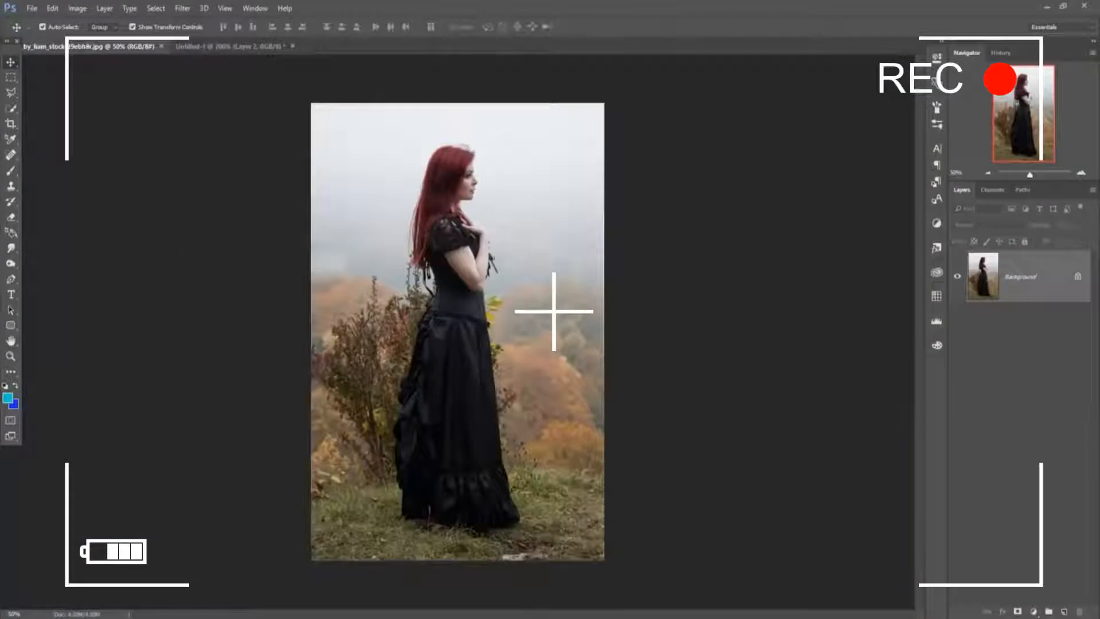
Step: Switch to the photo of the red-haired woman and trace the back of her skirt upward from the hem with the Pen tool
key("p")
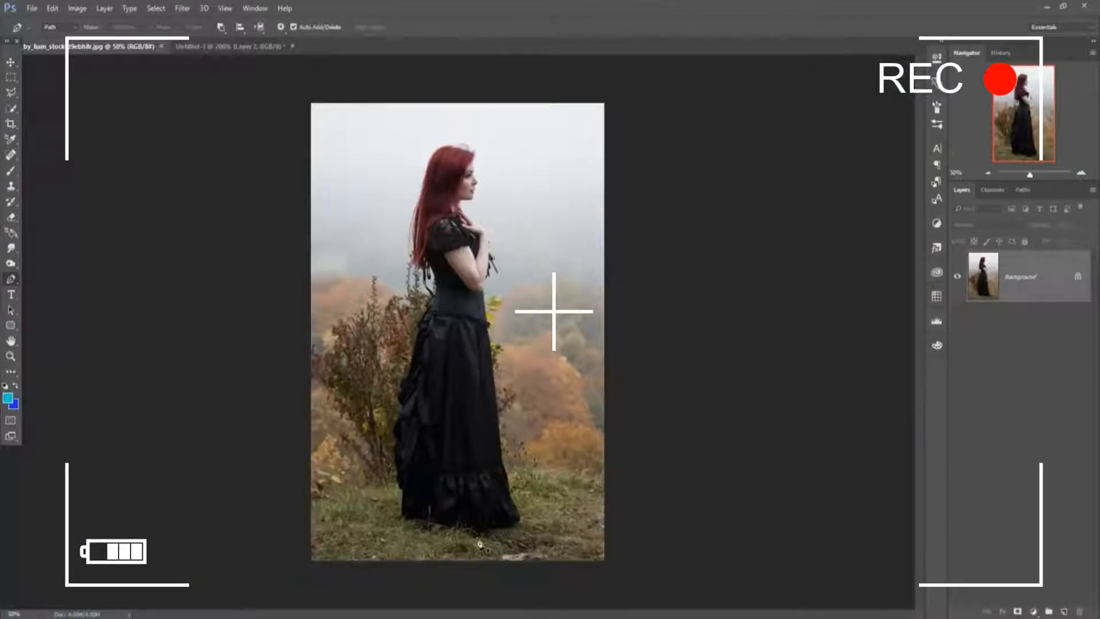
key("ctrl+plus")
key("ctrl+plus")
key("ctrl+plus")
key("ctrl+plus")
key("ctrl+plus")
key("ctrl+plus")
left_click_drag(500, 549, 485, 97)
left_click_drag(553, 544, 425, 172)
left_click_drag(425, 271, 575, 363)
left_click(622, 252)
left_click(650, 308)
left_click(577, 304)
left_click(257, 420)
left_click(312, 396)
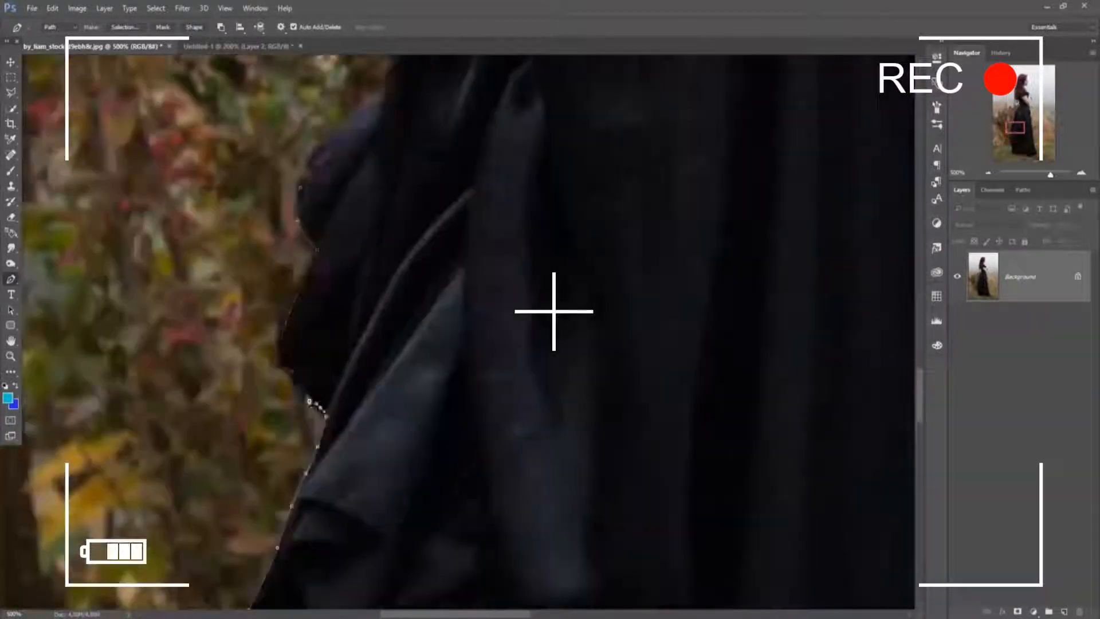
Step: Continue the path up the woman's back and along her hair to the crown of her head
left_click(443, 359)
left_click(446, 351)
left_click_drag(512, 91, 533, 487)
left_click(613, 349)
left_click_drag(573, 115, 550, 516)
left_click(406, 460)
left_click_drag(435, 115, 493, 516)
left_click(596, 364)
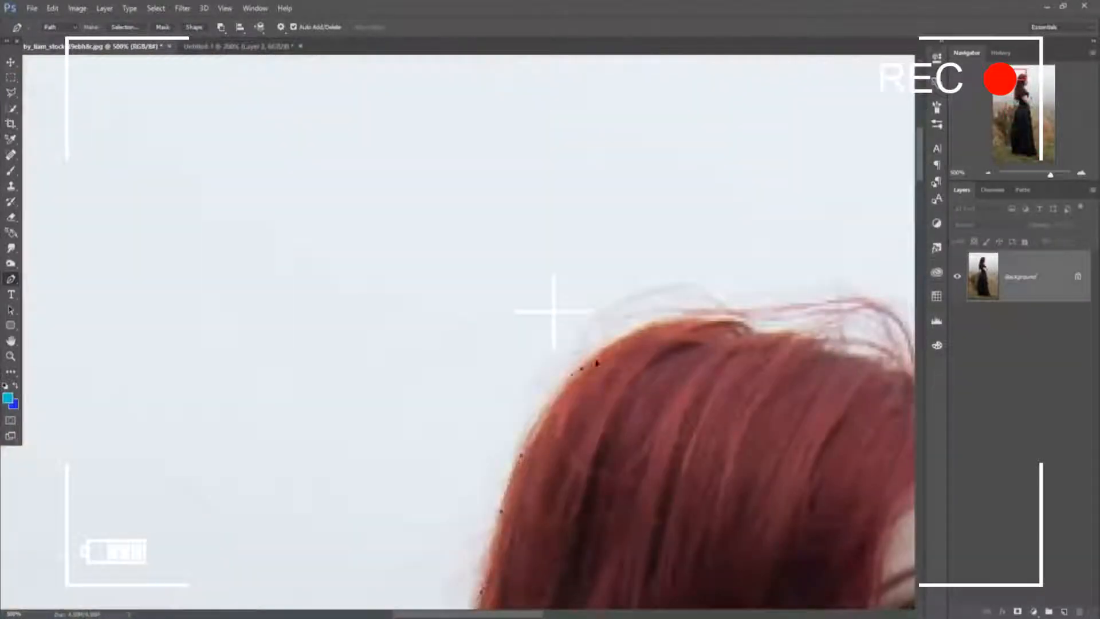
Step: Extend the path over the top of the hair and down along the woman's face and chin
left_click_drag(825, 367, 292, 256)
left_click(395, 384)
left_click(410, 476)
left_click(407, 485)
left_click(404, 491)
left_click(399, 503)
left_click(401, 512)
left_click(408, 527)
left_click_drag(442, 538, 445, 271)
left_click(446, 307)
left_click(410, 465)
left_click_drag(395, 498, 439, 78)
Step: Trace the path along the woman's hand and forearm and down the front of her corset to the waist
left_click(368, 302)
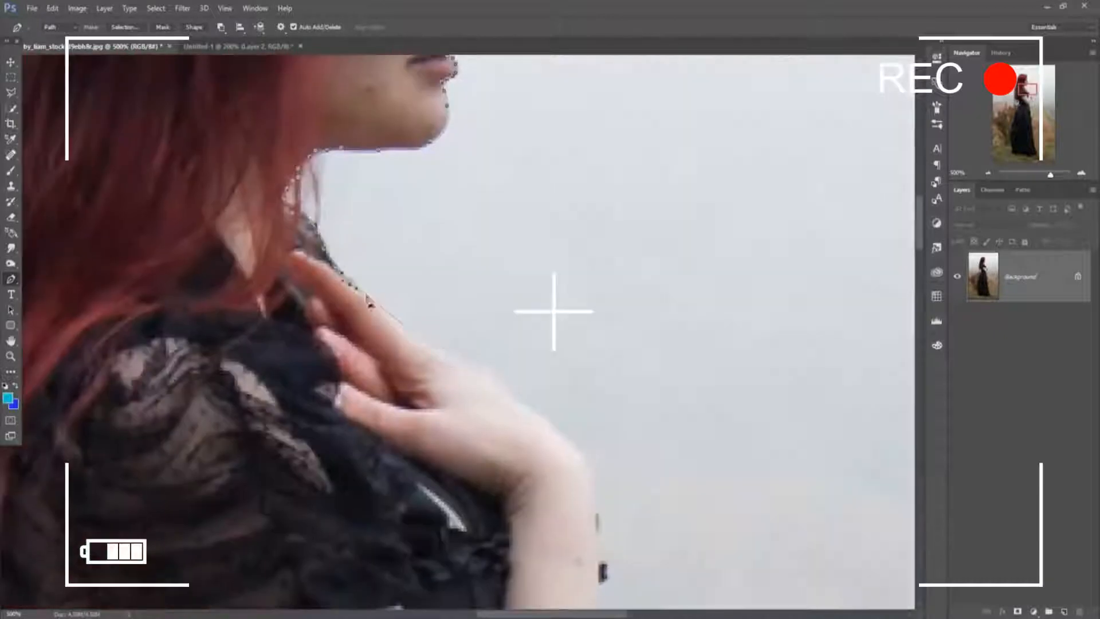
left_click(492, 319)
mouse_move(598, 504)
left_mouse_down()
mouse_move(487, 112)
mouse_move(466, 408)
left_mouse_up()
left_click(466, 408)
left_click_drag(373, 573, 369, 217)
left_click(388, 597)
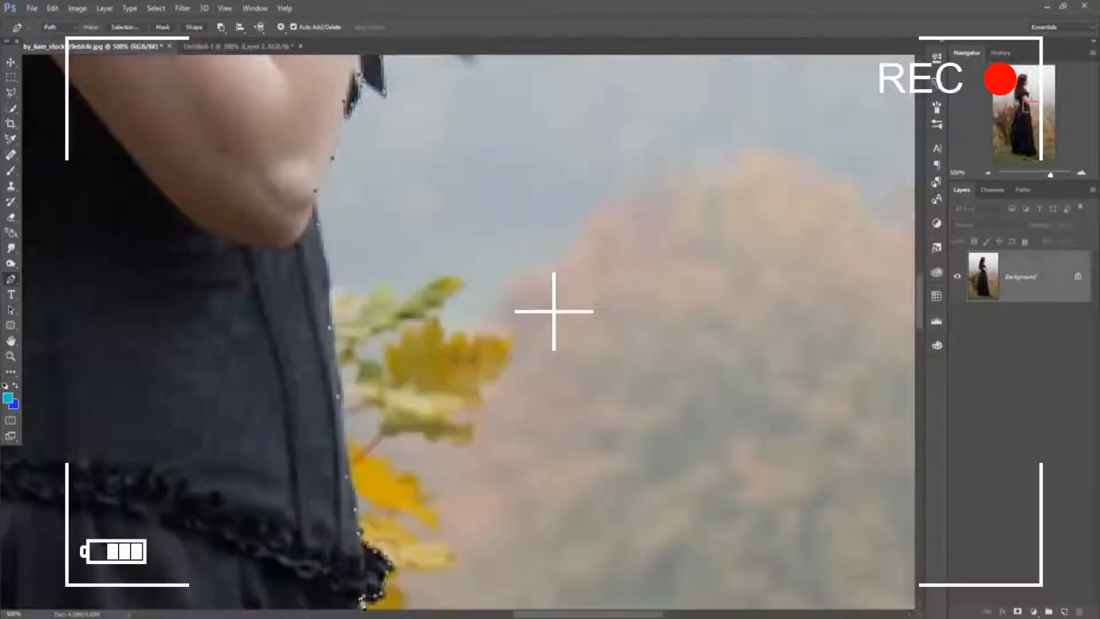
Step: Trace the front of the skirt down to the hem and close the path
left_click_drag(459, 545, 436, 143)
left_click(508, 329)
left_click_drag(528, 544, 458, 143)
left_click(567, 523)
Step: Convert the finished path around the woman into a selection
key("ctrl+0")
right_click(468, 279)
left_click(513, 333)
left_click(581, 177)
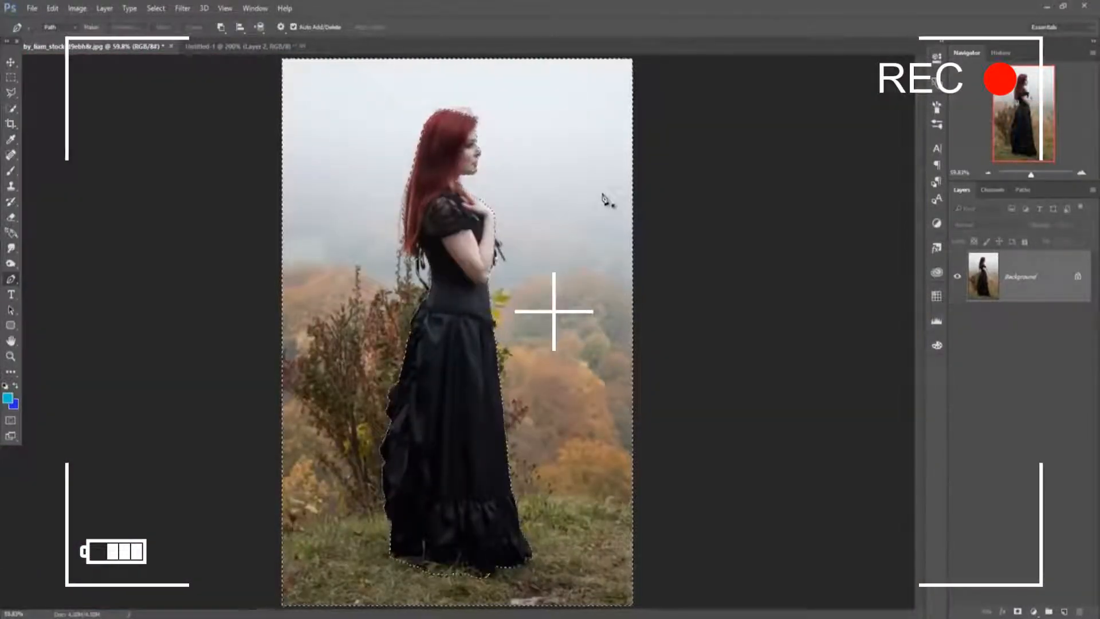
Step: Bring the cut-out woman into the corridor document as a new layer and close her source photo
left_click(10, 62)
left_click_drag(86, 46, 706, 182)
left_click_drag(797, 373, 557, 349)
left_click(937, 182)
Step: Scale the woman down proportionally and stand her on the corridor floor to the right of the open door
left_click_drag(532, 238, 505, 367)
left_click_drag(524, 207, 516, 293)
left_click_drag(789, 143, 727, 334)
left_click_drag(545, 415, 580, 226)
left_click_drag(762, 146, 716, 289)
left_click_drag(579, 367, 589, 221)
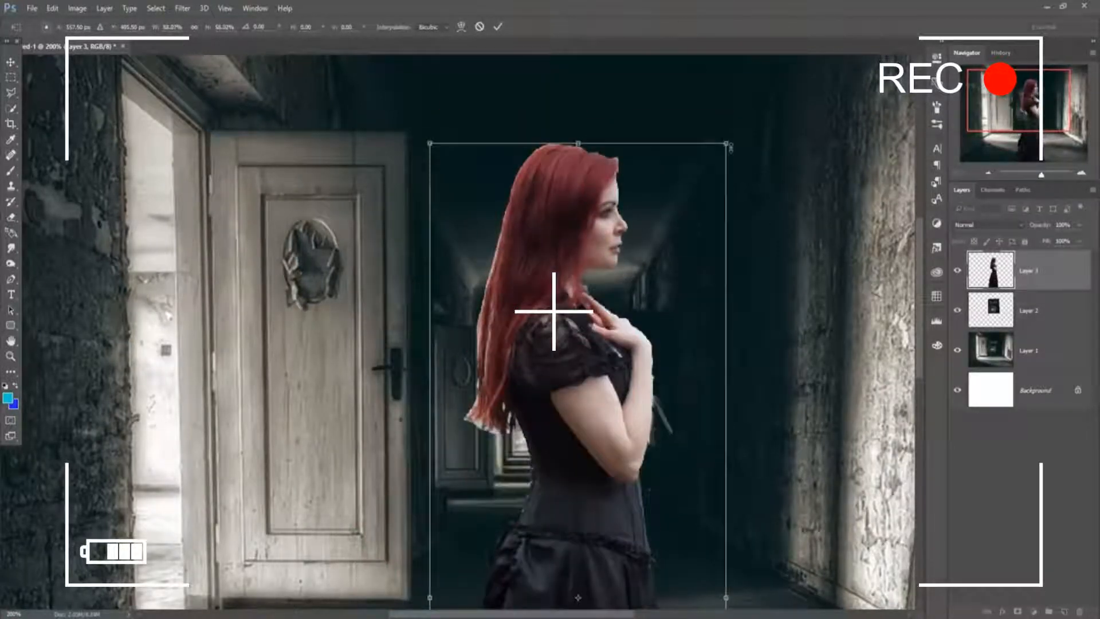
left_click_drag(727, 142, 692, 246)
left_click_drag(597, 302, 572, 166)
left_click_drag(672, 113, 657, 154)
key("ctrl+minus")
left_click_drag(532, 184, 522, 214)
key("Return")
Step: Flip the woman horizontally and move her close to the edge of the open door
left_click(52, 8)
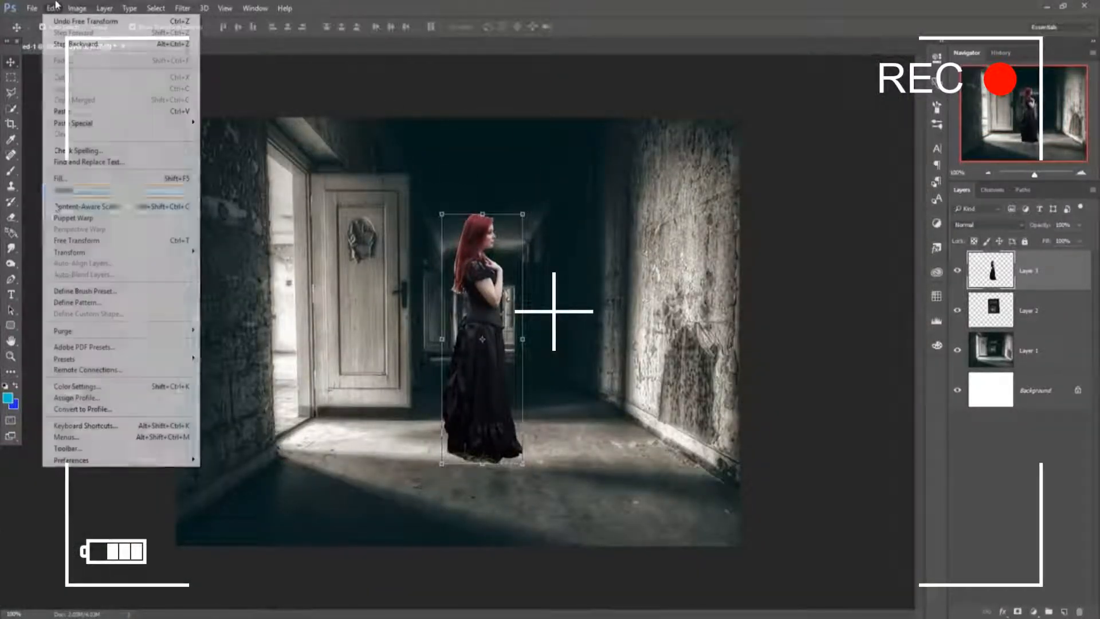
mouse_move(172, 252)
left_click(235, 383)
left_click_drag(495, 343, 457, 337)
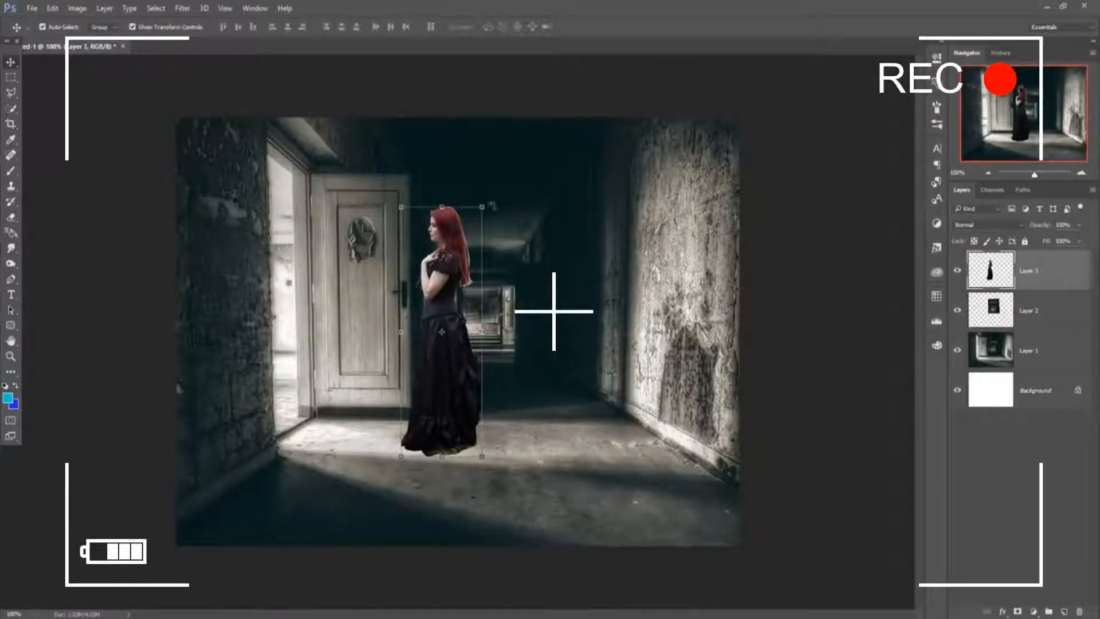
Step: Scale the woman to about 95%, shift her slightly away from the door, and commit the transform
left_click_drag(492, 204, 488, 217)
left_click_drag(448, 342, 457, 343)
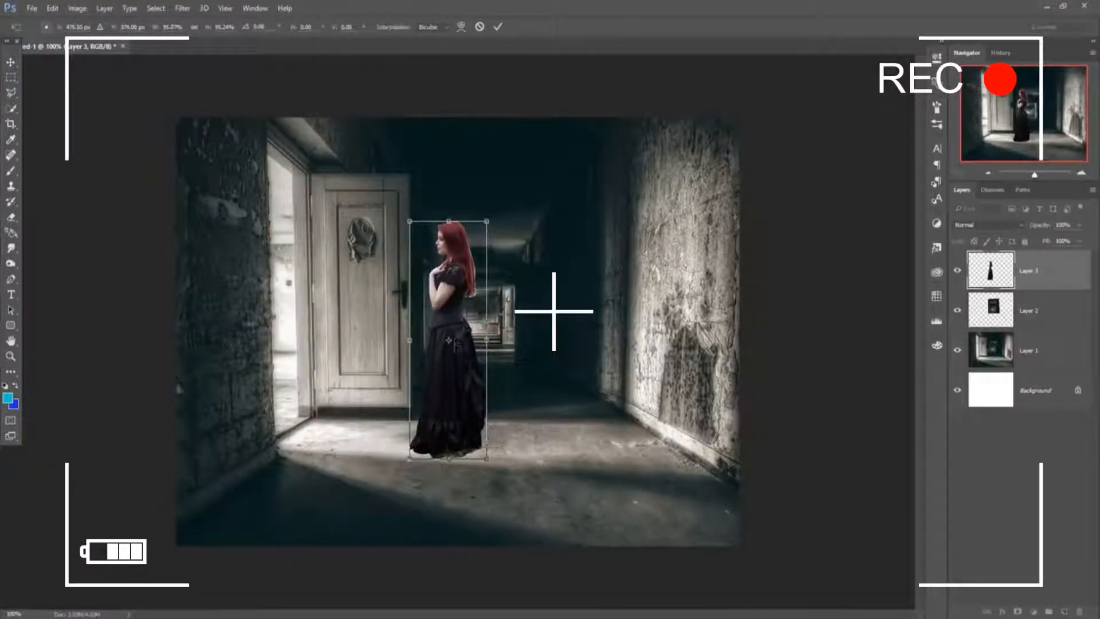
left_click(498, 27)
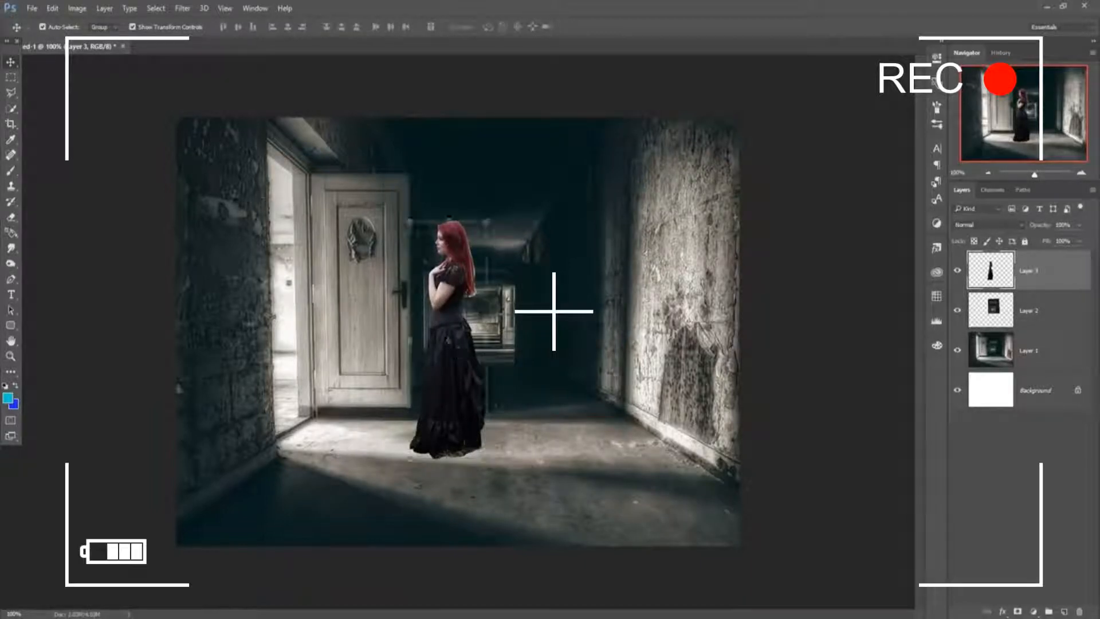
Step: Cover the leftover grass along the dress hem with dark fabric using the Clone Stamp
scroll(470, 330, "up", 3)
left_click_drag(483, 463, 483, 320)
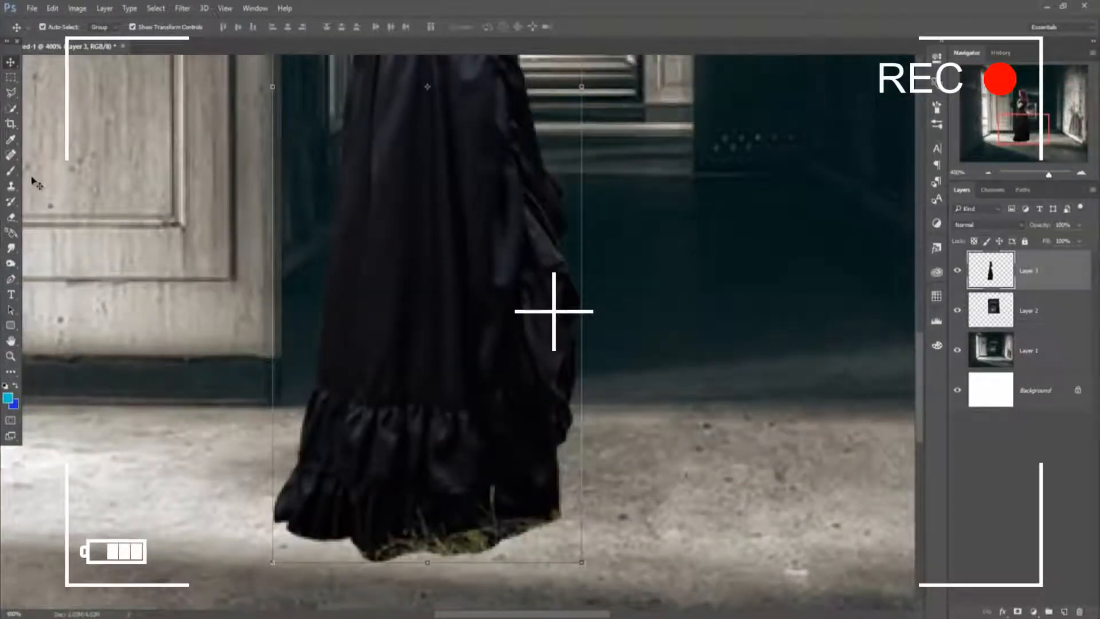
left_click(11, 186)
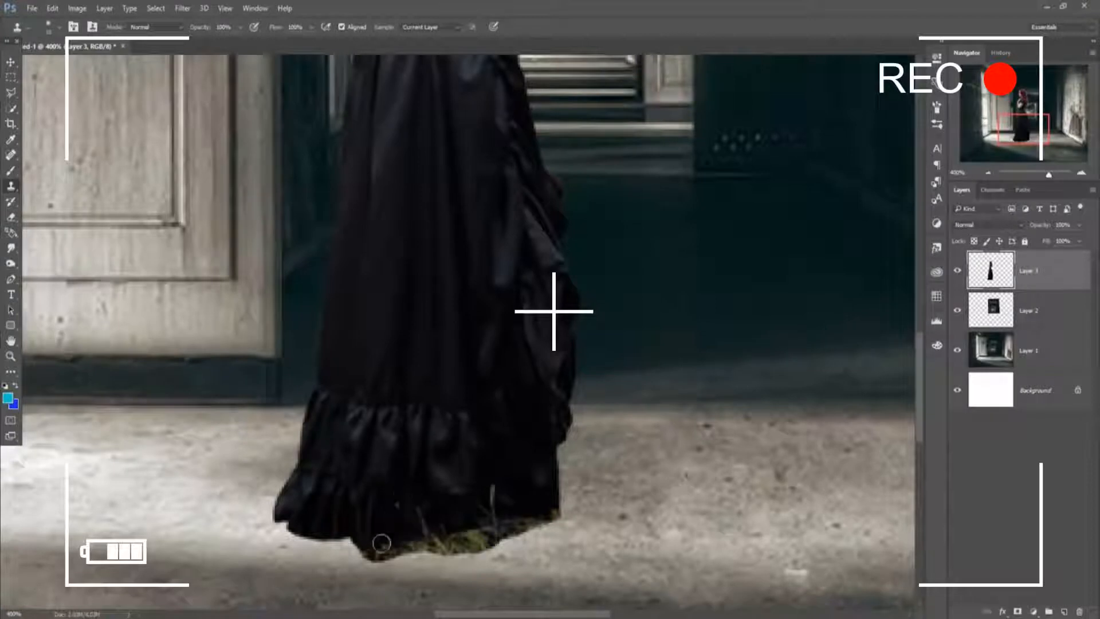
mouse_move(394, 546)
left_mouse_down()
mouse_move(476, 539)
mouse_move(410, 534)
left_mouse_up()
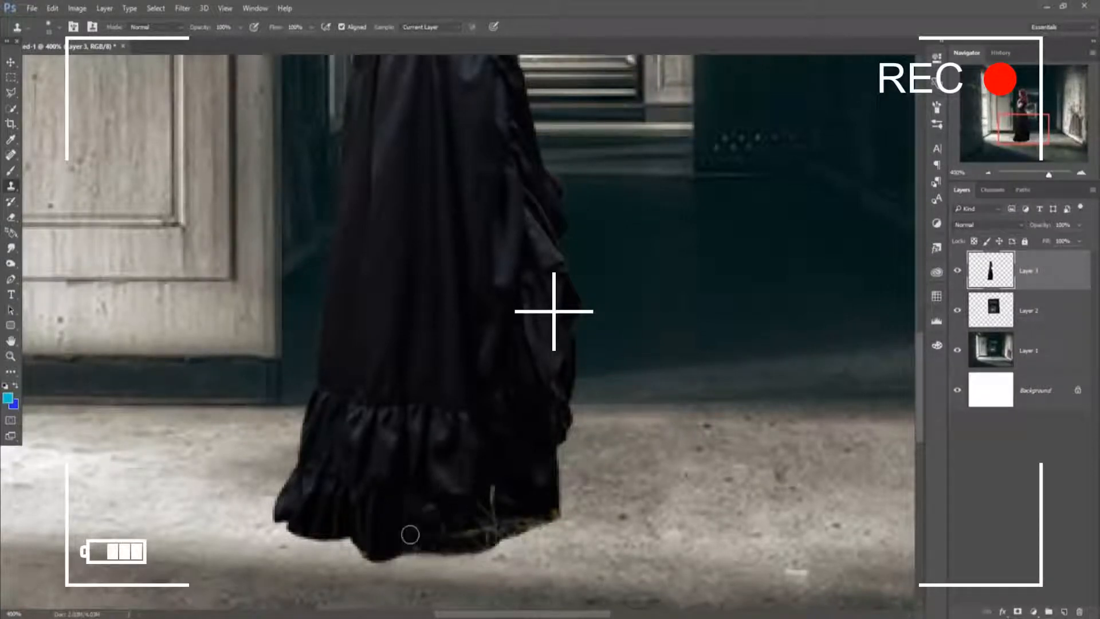
left_click(456, 467, "alt")
mouse_move(492, 487)
left_mouse_down()
mouse_move(551, 508)
mouse_move(487, 485)
mouse_move(479, 522)
mouse_move(428, 512)
mouse_move(479, 532)
mouse_move(468, 503)
mouse_move(512, 521)
mouse_move(497, 528)
mouse_move(556, 518)
left_mouse_up()
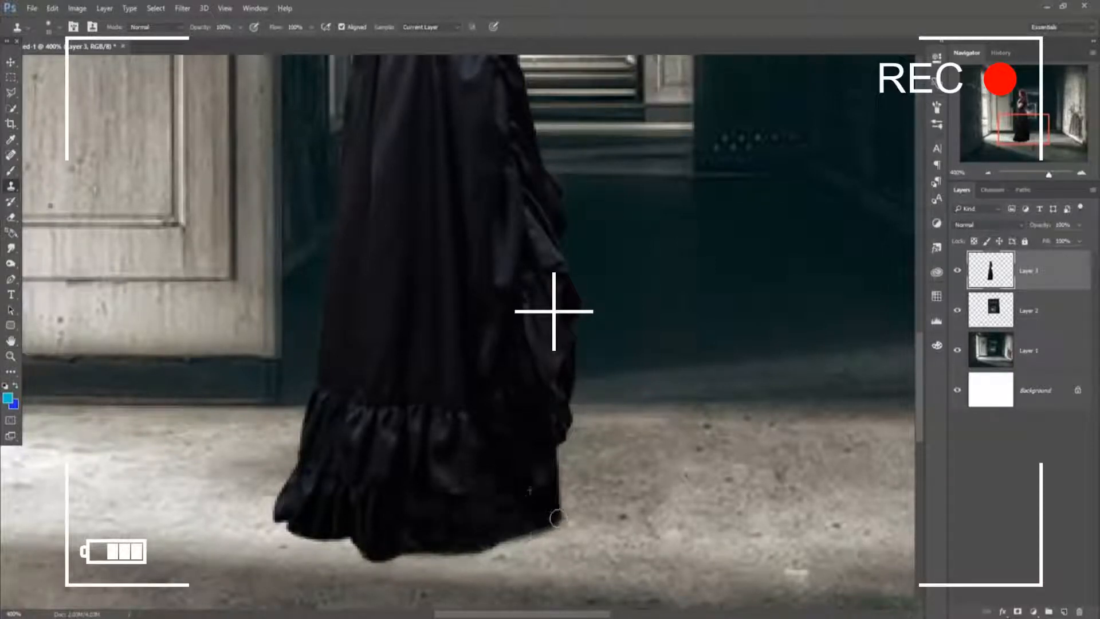
left_click_drag(480, 538, 418, 541)
left_click_drag(484, 539, 554, 515)
key("v")
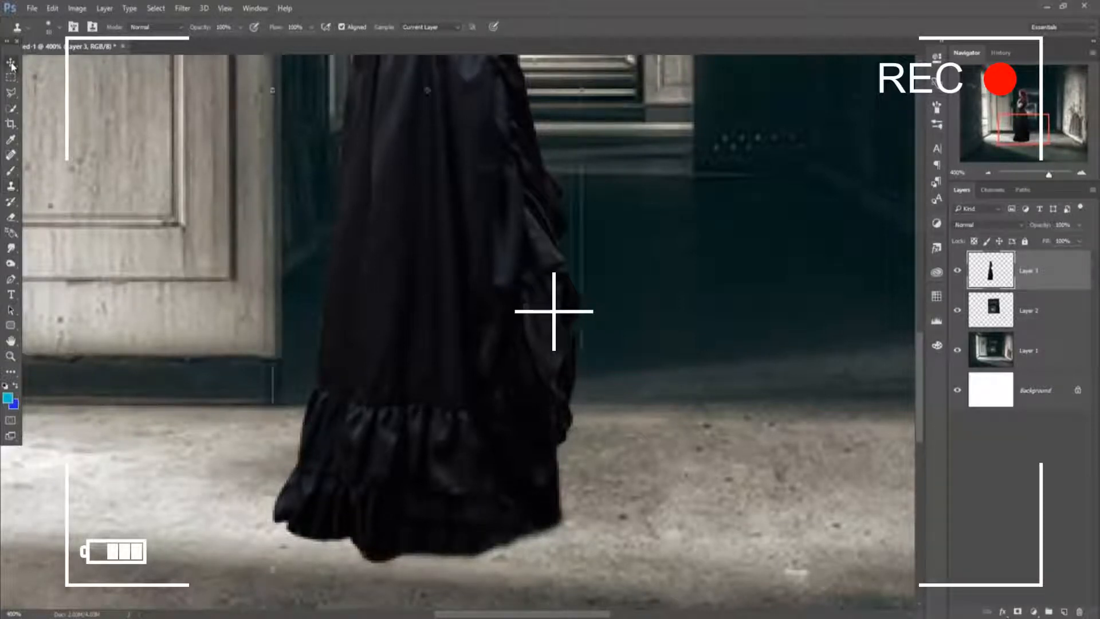
Step: Select the whole woman from head to hem with the Quick Selection tool
left_click_drag(477, 172, 415, 455)
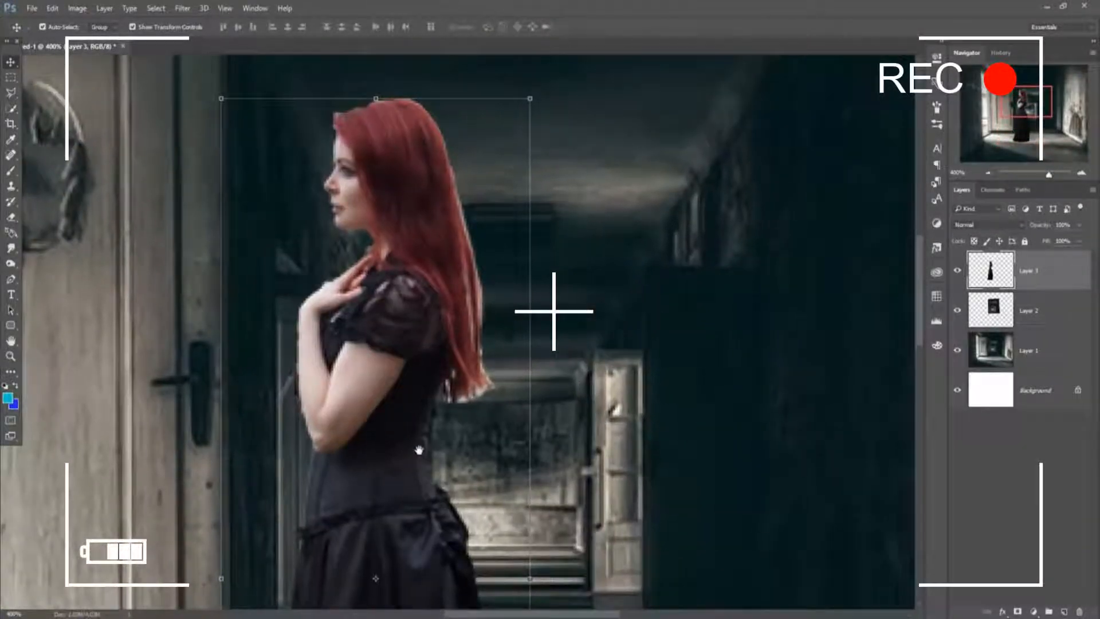
left_click(10, 109)
left_click_drag(401, 165, 377, 615)
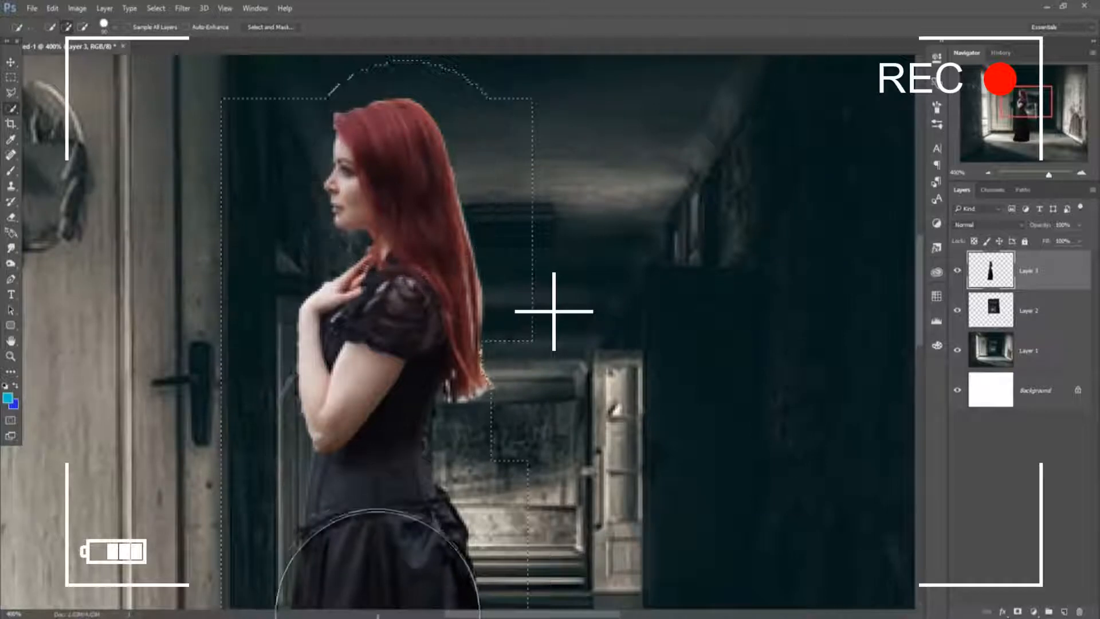
left_click_drag(622, 412, 627, 200)
mouse_move(653, 516)
left_mouse_down()
mouse_move(663, 326)
mouse_move(653, 221)
left_mouse_up()
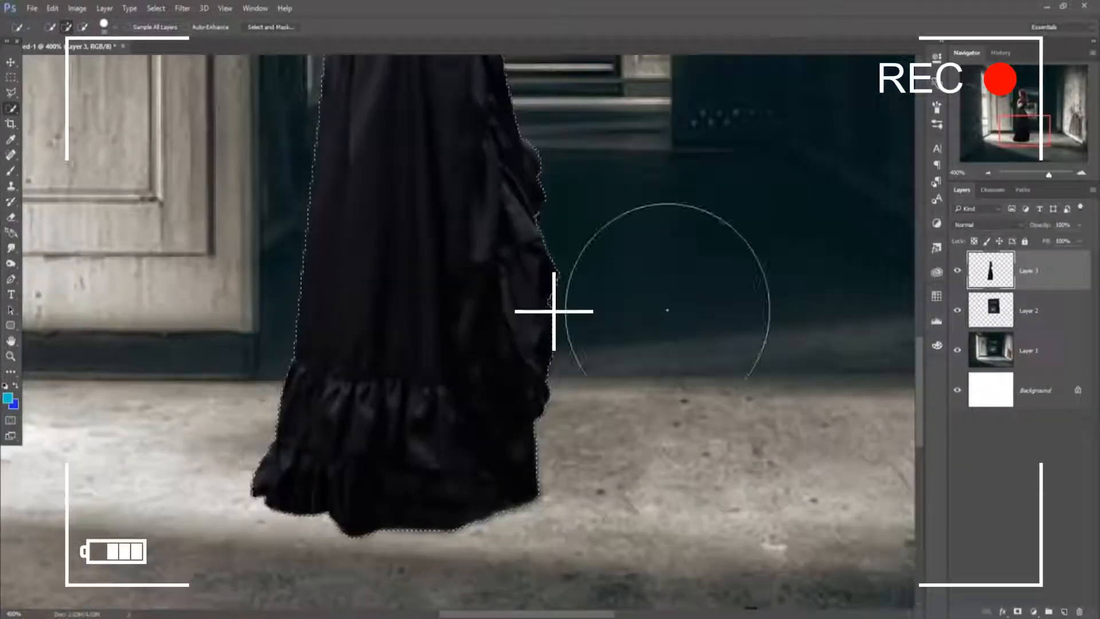
Step: Open Select and Mask for the woman's selection and refine the edges of her hair with the brush
key("ctrl+minus")
key("ctrl+minus")
key("ctrl+minus")
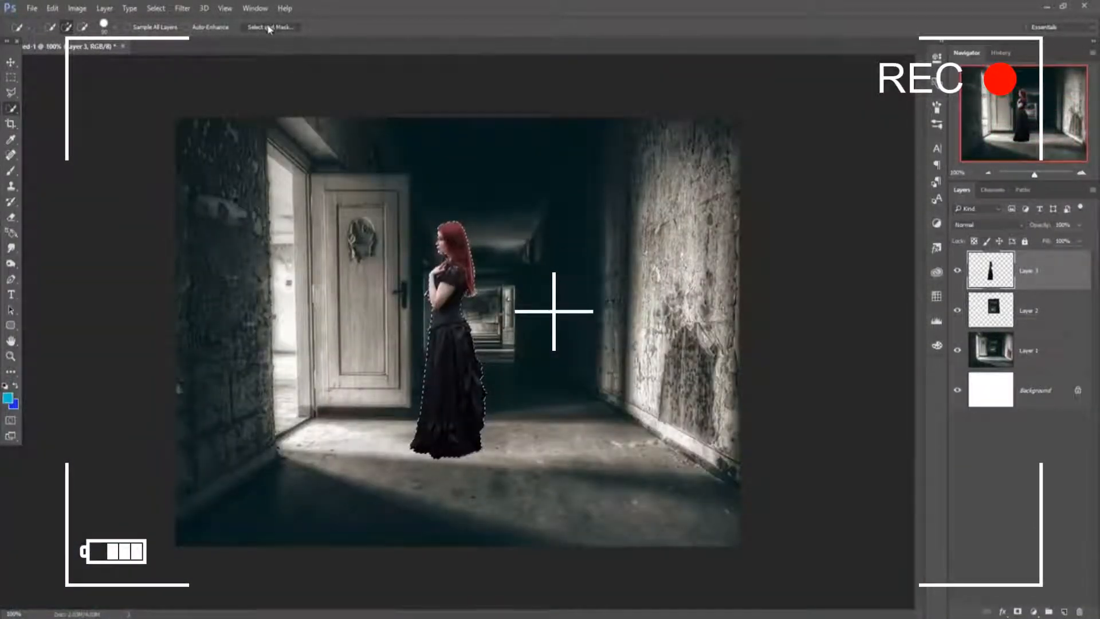
left_click(268, 27)
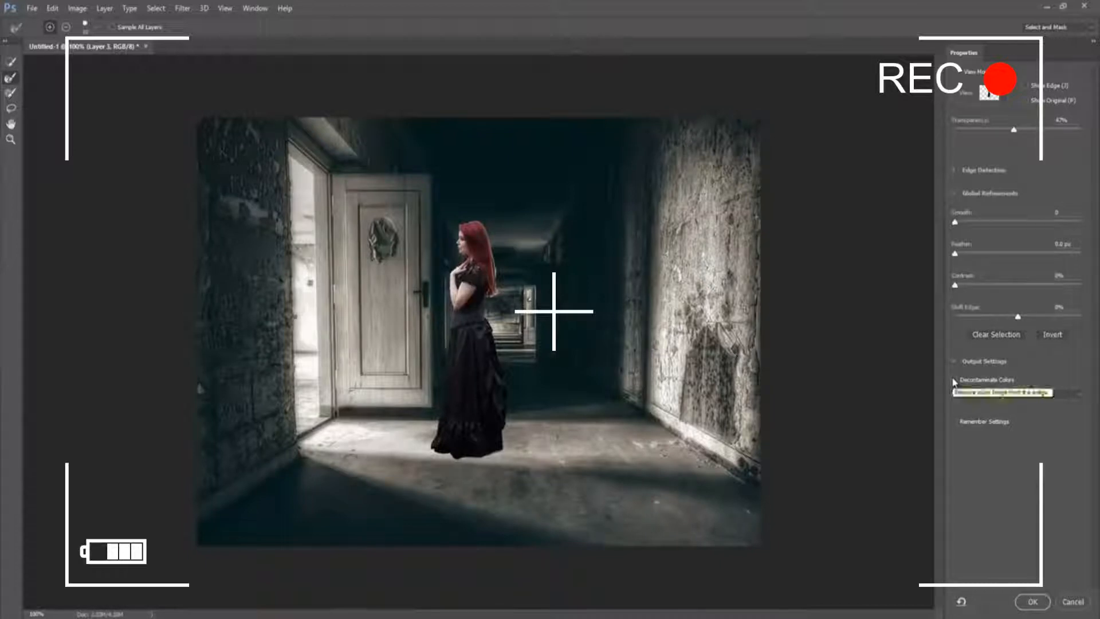
scroll(485, 253, "up", 5)
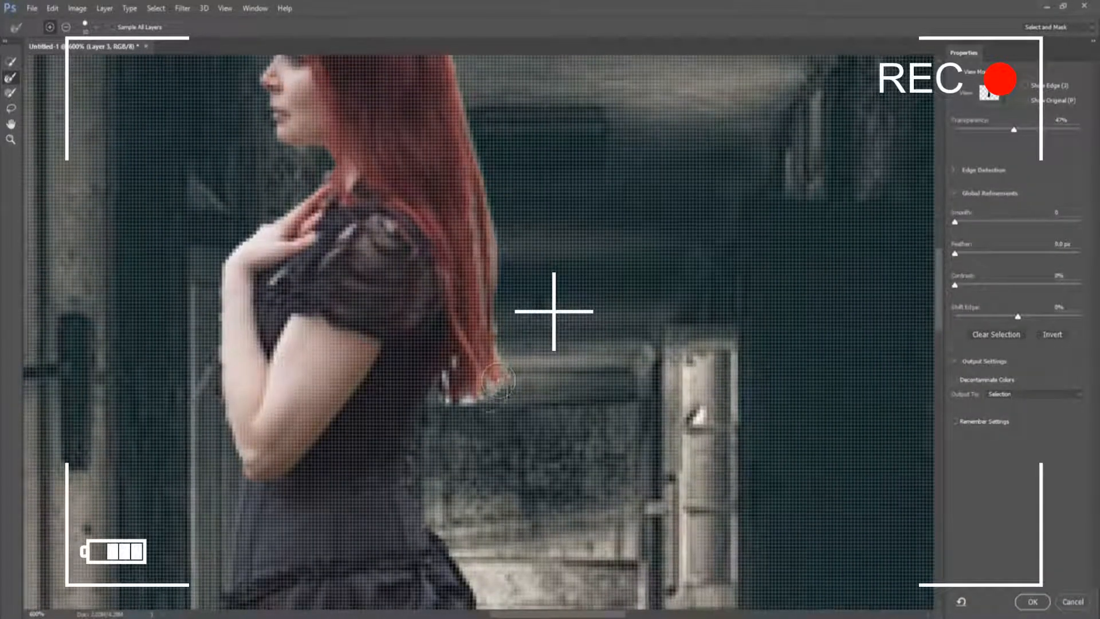
scroll(501, 484, "up", 3)
left_click_drag(501, 484, 507, 504)
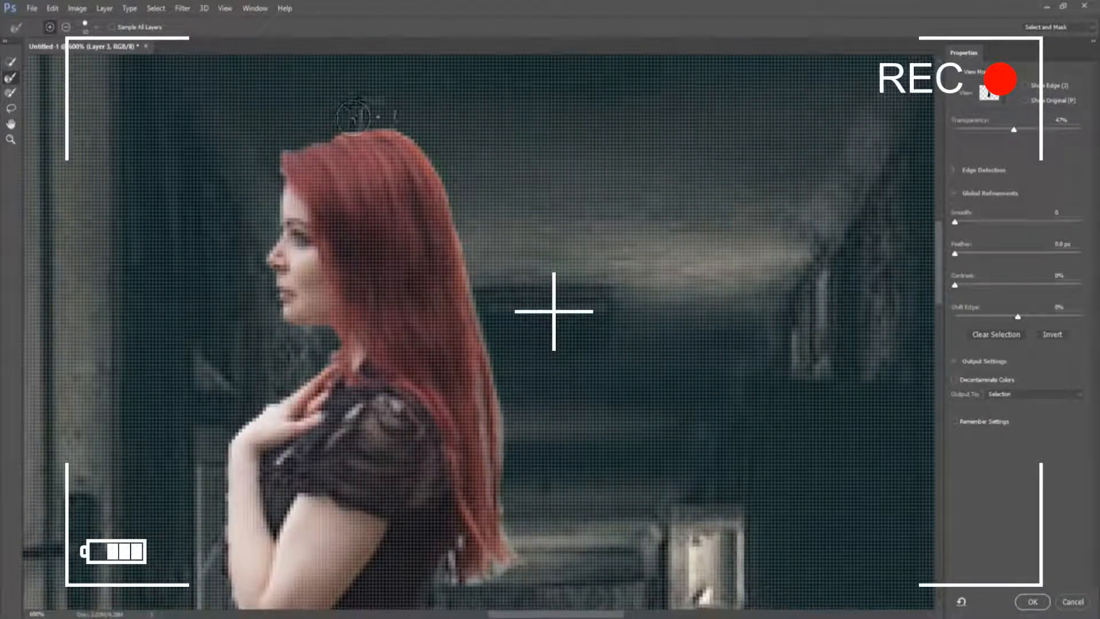
Step: Enable Decontaminate Colors and output the refined selection to a new layer
left_click(955, 381)
left_click(1008, 395)
left_click(1007, 418)
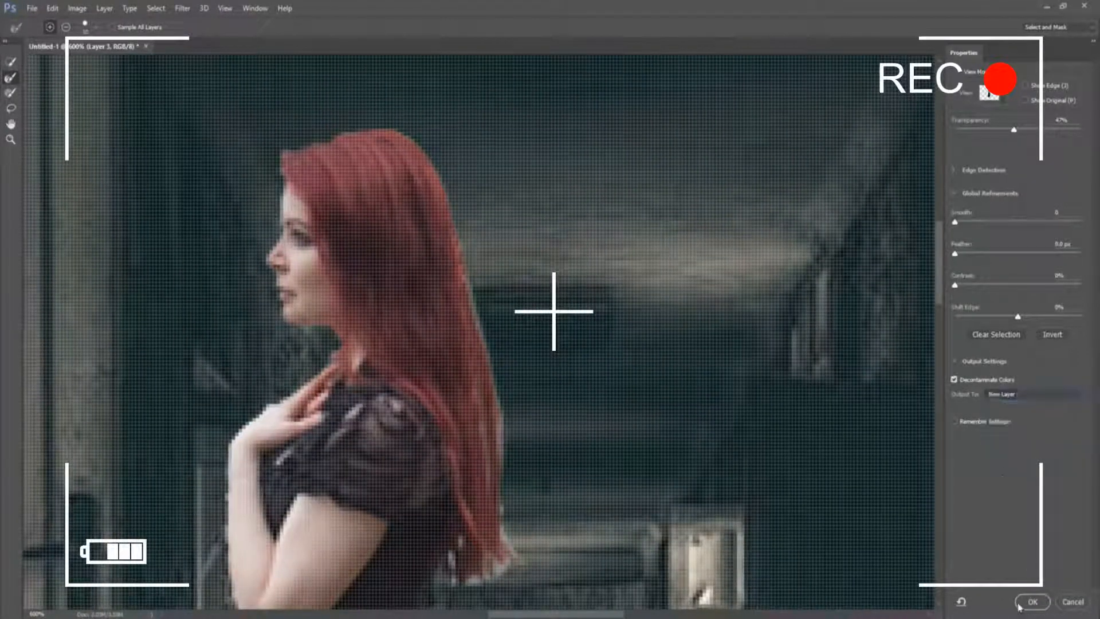
left_click(1023, 605)
Step: Delete the original woman layer beneath the refined copy and return to the Move tool
left_click(1054, 317)
key("Delete")
left_click(10, 62)
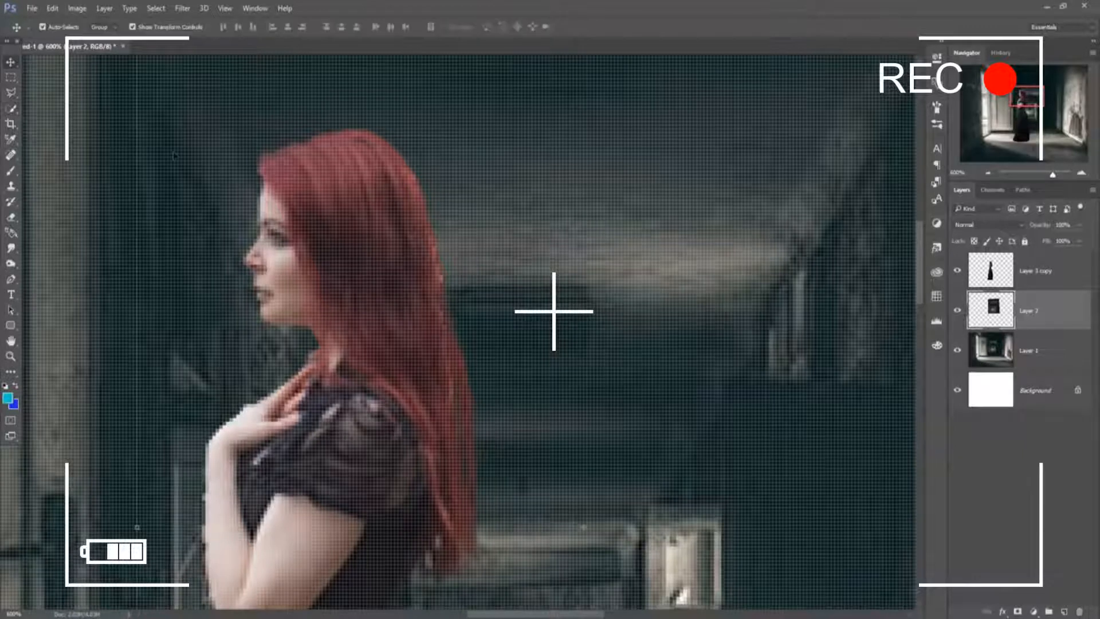
key("ctrl+minus")
key("ctrl+minus")
key("ctrl+minus")
key("ctrl+minus")
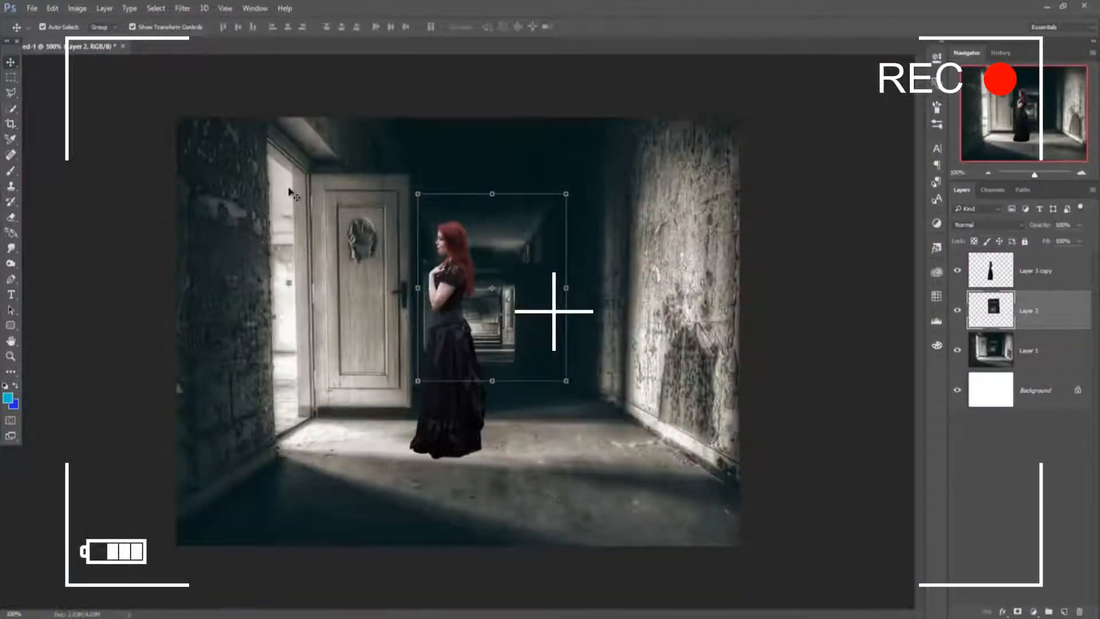
key("ctrl+plus")
key("ctrl+plus")
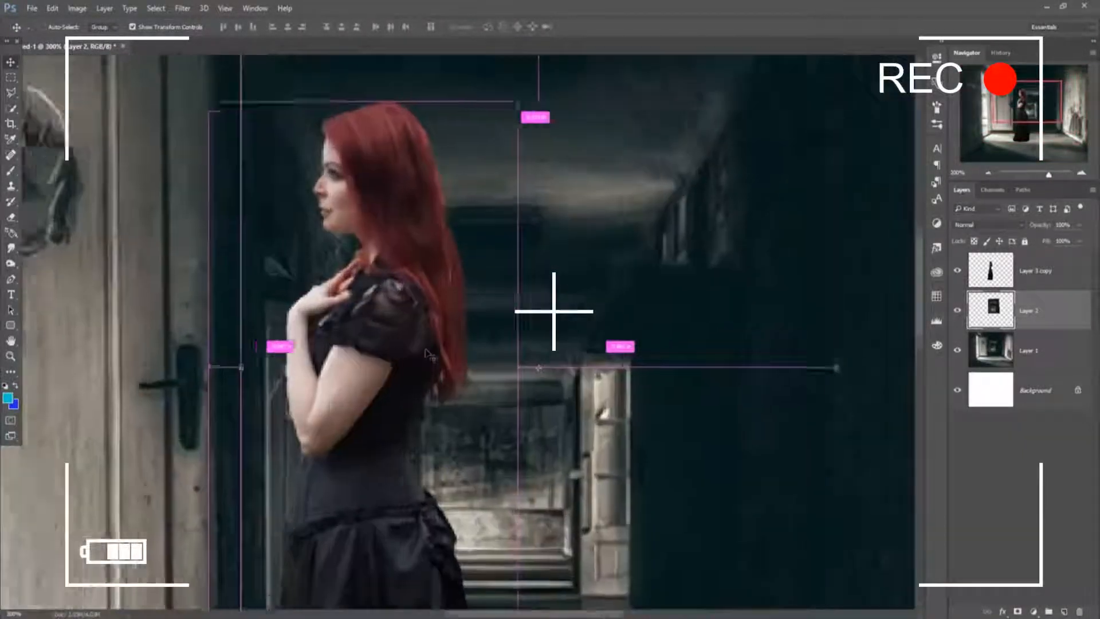
Step: Smudge the outer edges of the woman's red hair on her own layer at 80% strength to form loose strands
key("ctrl+plus")
key("ctrl+plus")
left_click(10, 247)
left_click(63, 270)
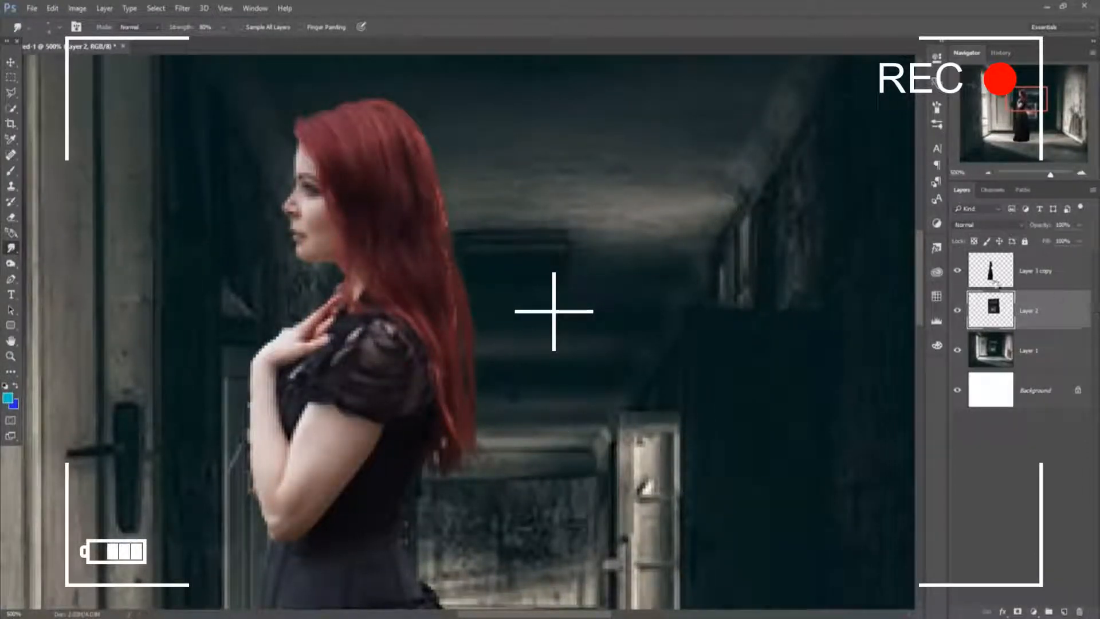
left_click(998, 278)
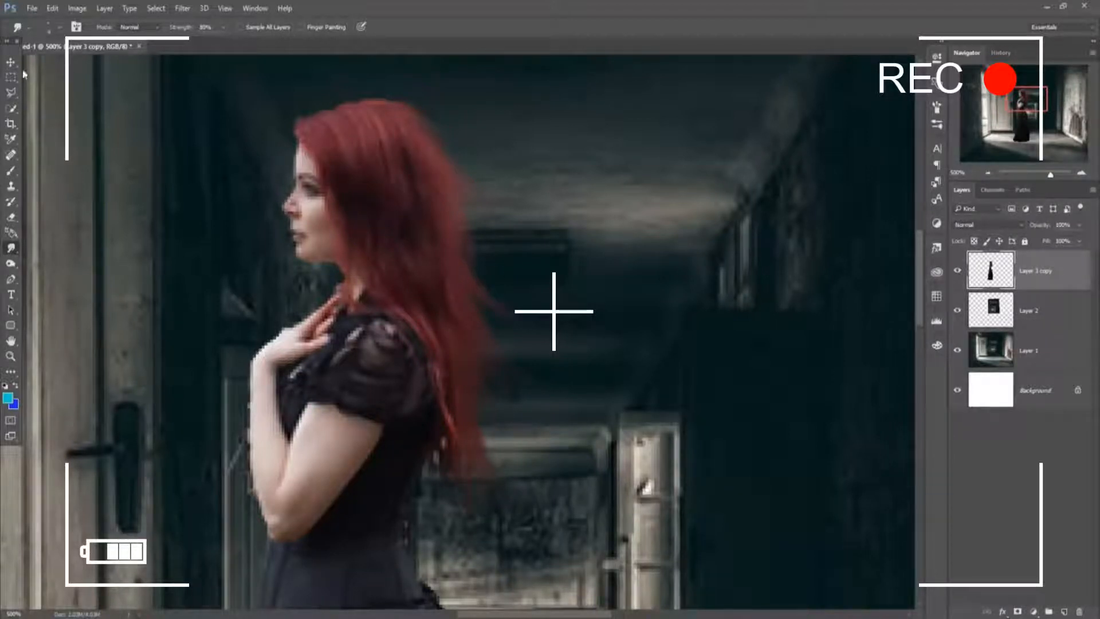
key("v")
key("ctrl+minus")
key("ctrl+minus")
key("ctrl+minus")
key("ctrl+minus")
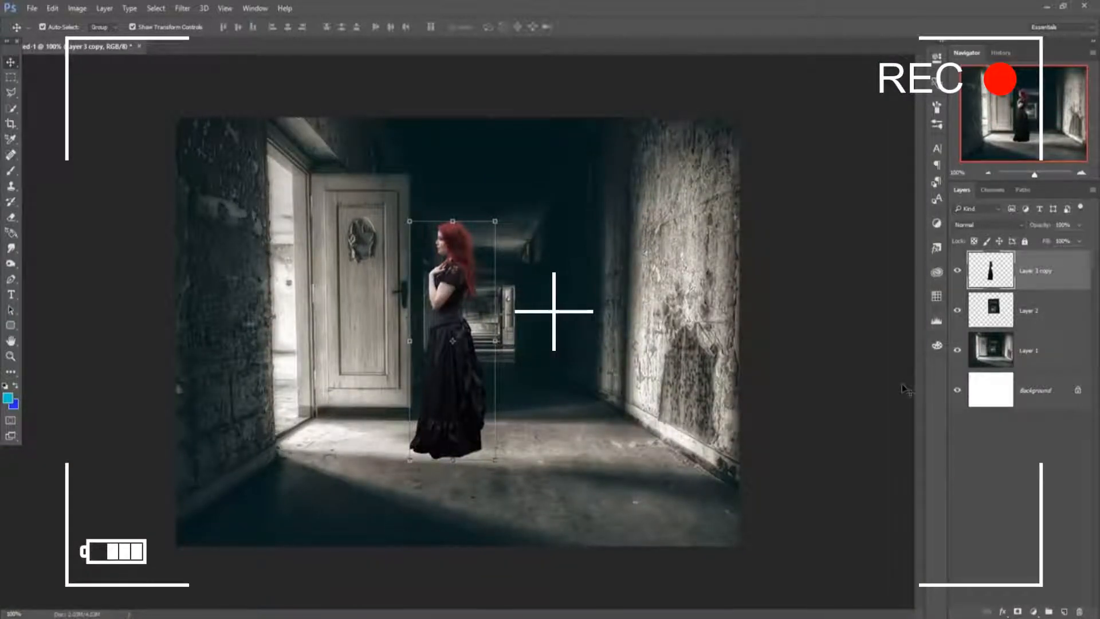
Step: Add a new layer beneath the woman and set the brush's foreground color to near-black #020202
left_click(1030, 313)
left_click(1036, 271)
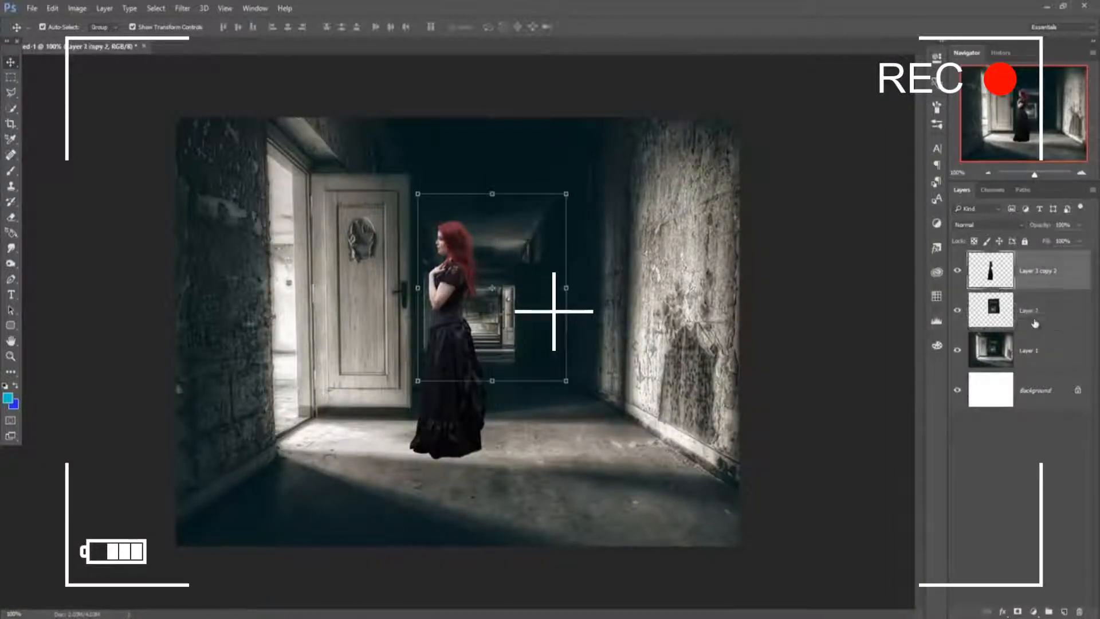
left_click(1033, 318)
left_click(1064, 612)
left_click(10, 170)
left_click(7, 397)
left_click(613, 292)
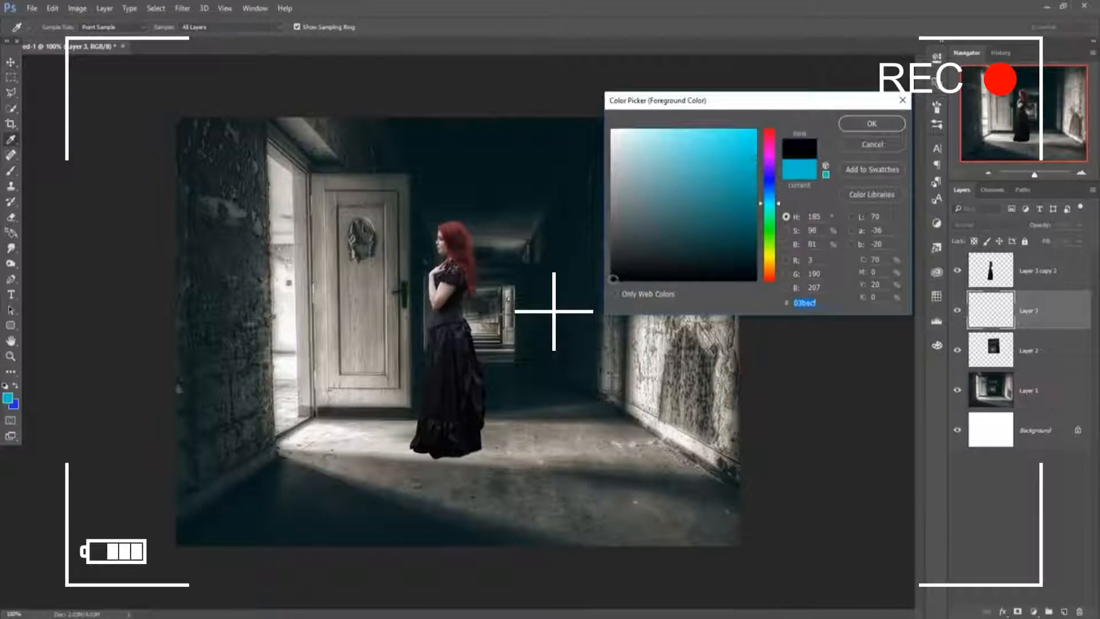
left_click(872, 125)
Step: Paint a black shadow under the dress hem and straight across the floor to the wall with a smaller brush at 100% opacity
key("bracketleft")
key("bracketleft")
key("bracketleft")
key("bracketleft")
key("bracketleft")
key("bracketleft")
key("bracketleft")
key("bracketleft")
key("bracketleft")
key("bracketleft")
key("bracketleft")
key("bracketleft")
key("bracketleft")
key("bracketleft")
left_click(241, 28)
left_click_drag(241, 42, 276, 43)
left_click(461, 443)
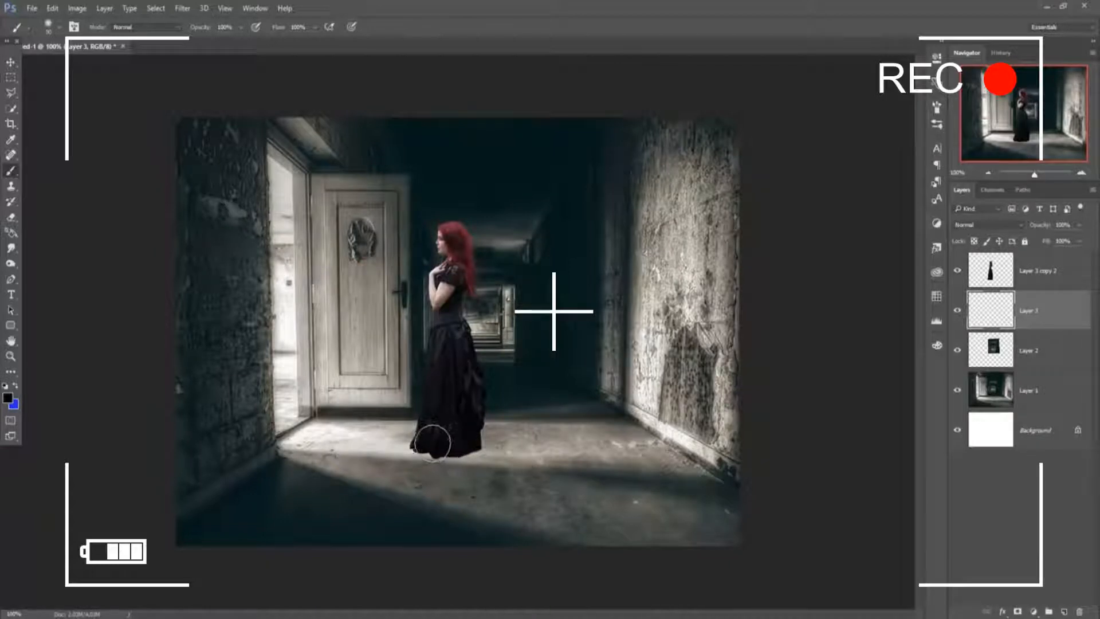
mouse_move(425, 446)
left_mouse_down()
mouse_move(471, 445)
mouse_move(435, 444)
left_mouse_up()
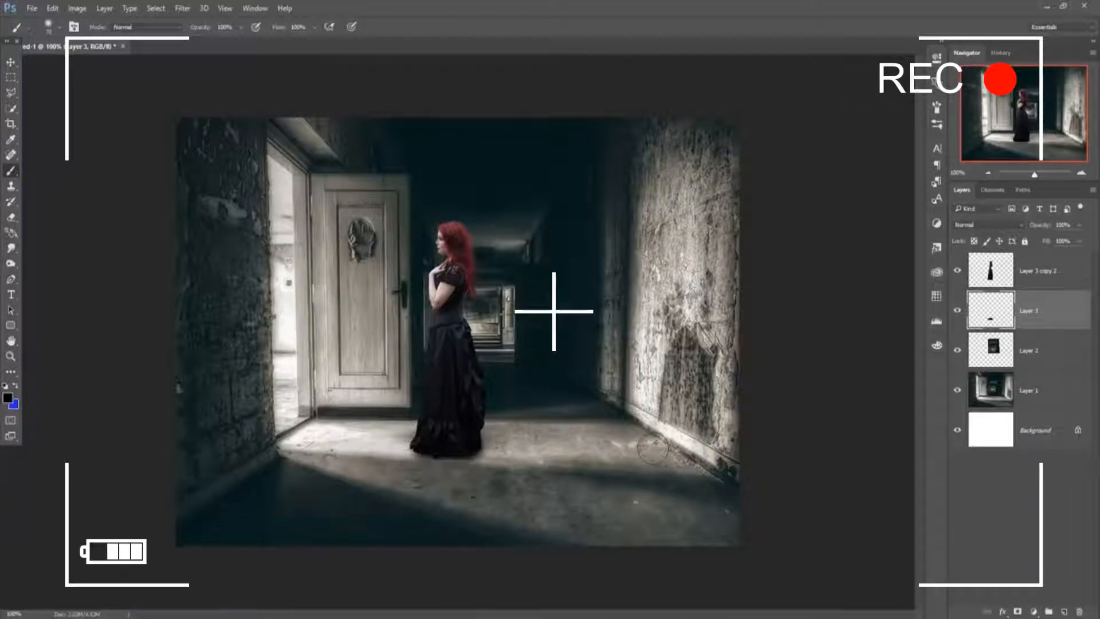
left_click(653, 448, "shift")
mouse_move(656, 446)
left_mouse_down()
mouse_move(658, 457)
mouse_move(658, 442)
left_mouse_up()
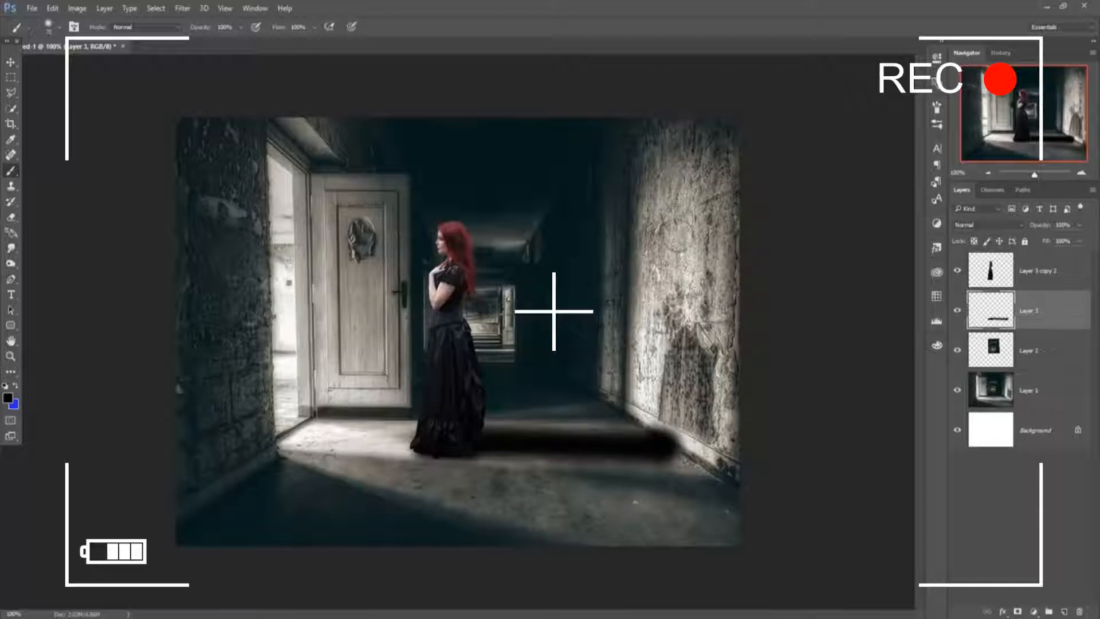
left_click(678, 265, "shift")
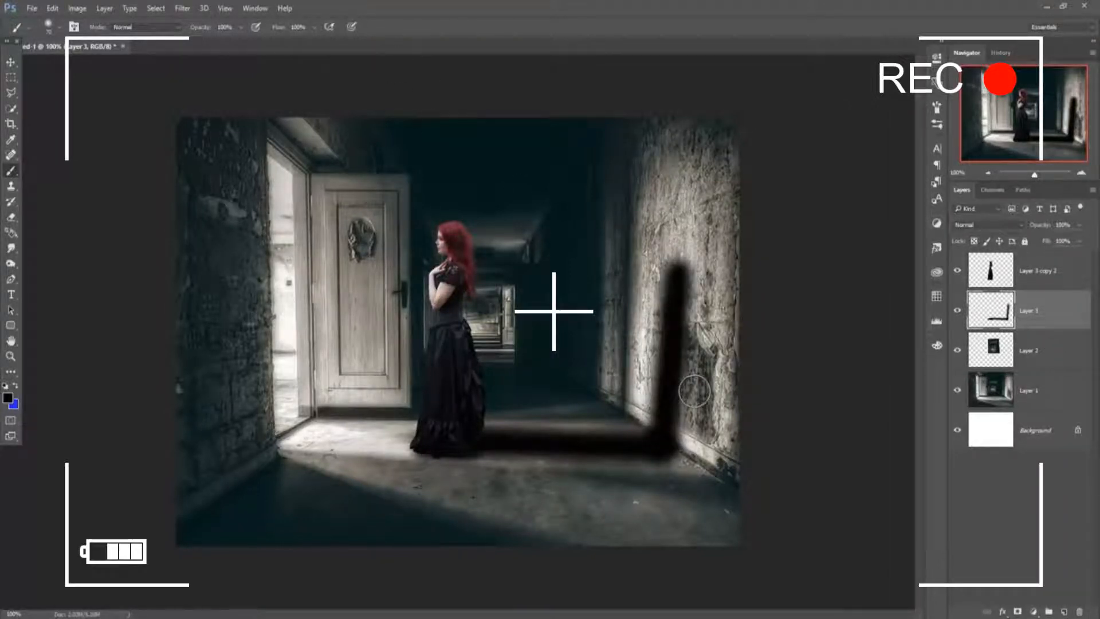
key("v")
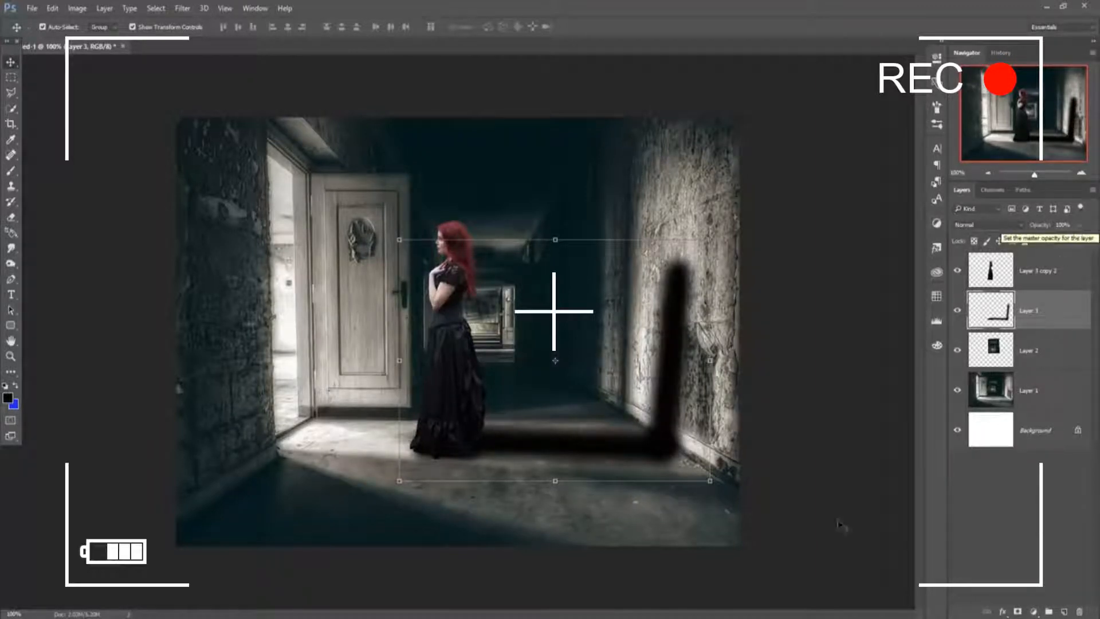
key("ctrl+z")
key("ctrl+z")
key("ctrl+z")
key("ctrl+z")
Step: Round off the shadow's end at the wall base, continue it up the wall, and thicken its floor part with the Brush
left_click(12, 171)
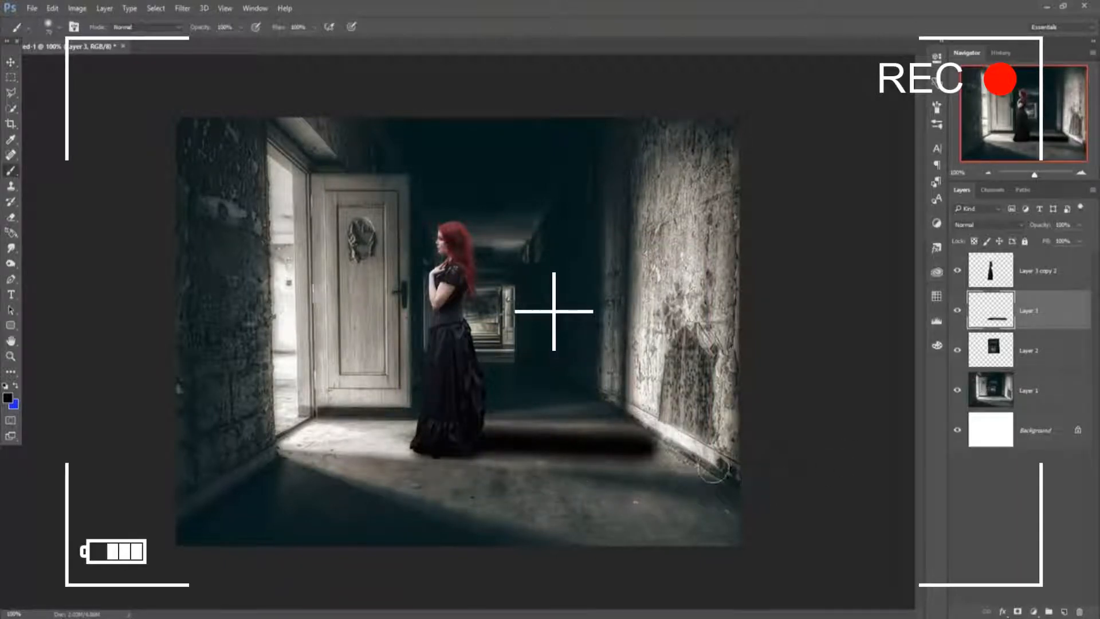
left_click_drag(649, 442, 670, 445)
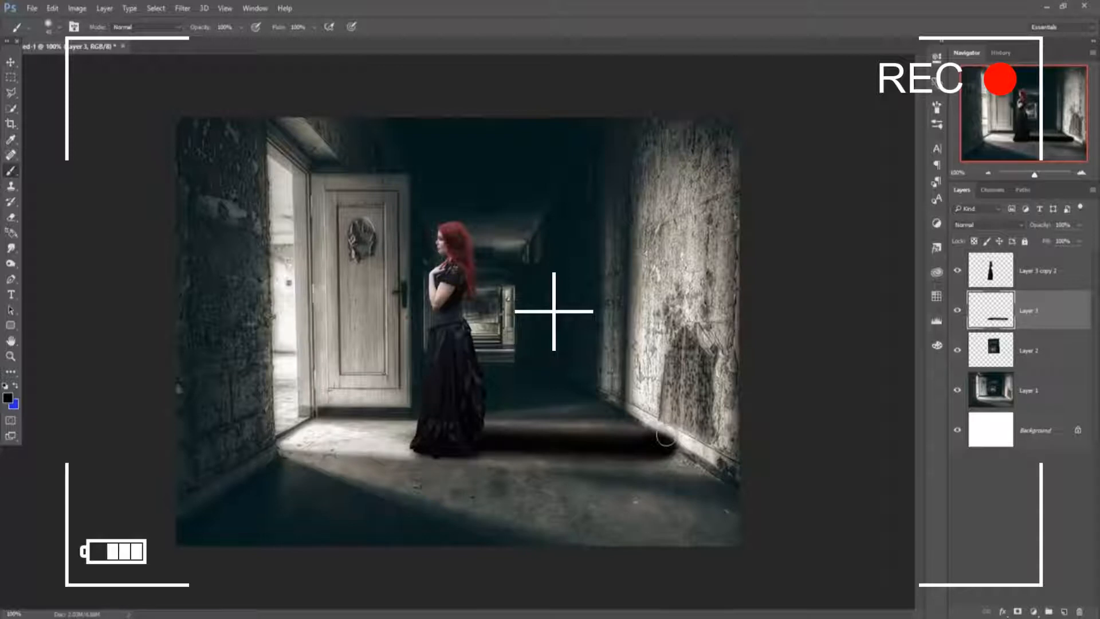
left_click_drag(665, 439, 671, 427)
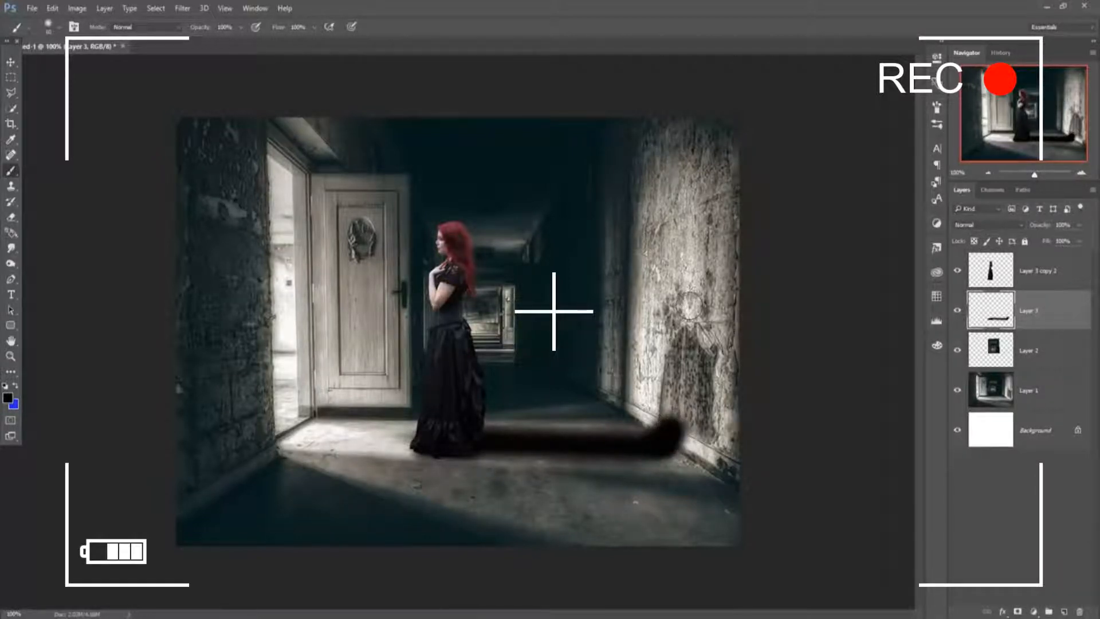
left_click_drag(689, 305, 676, 430)
left_click(10, 62)
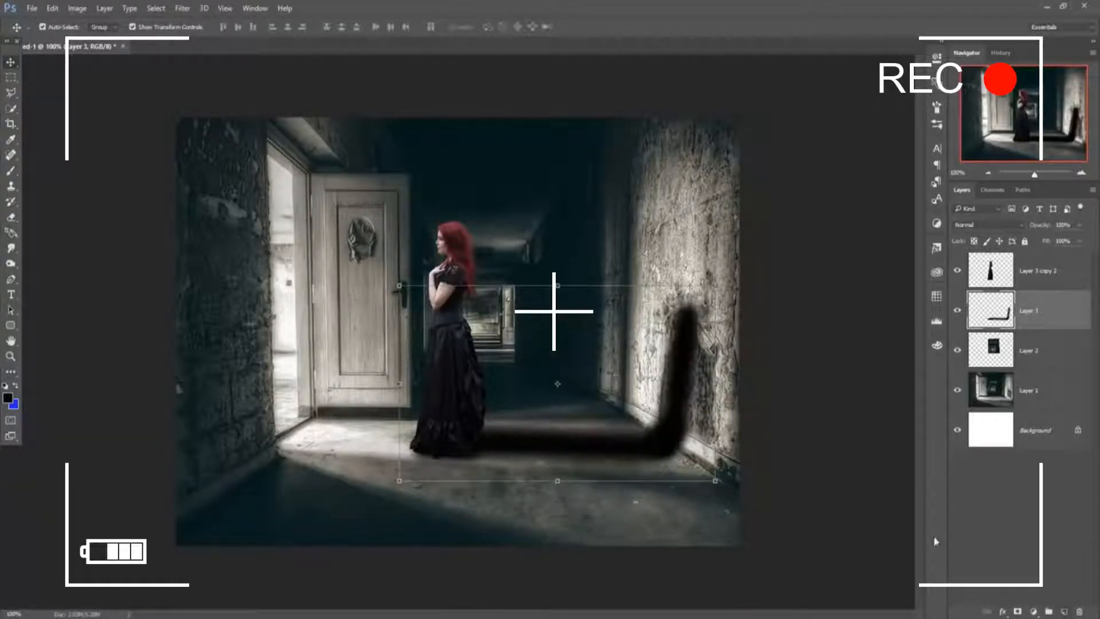
left_click(10, 172)
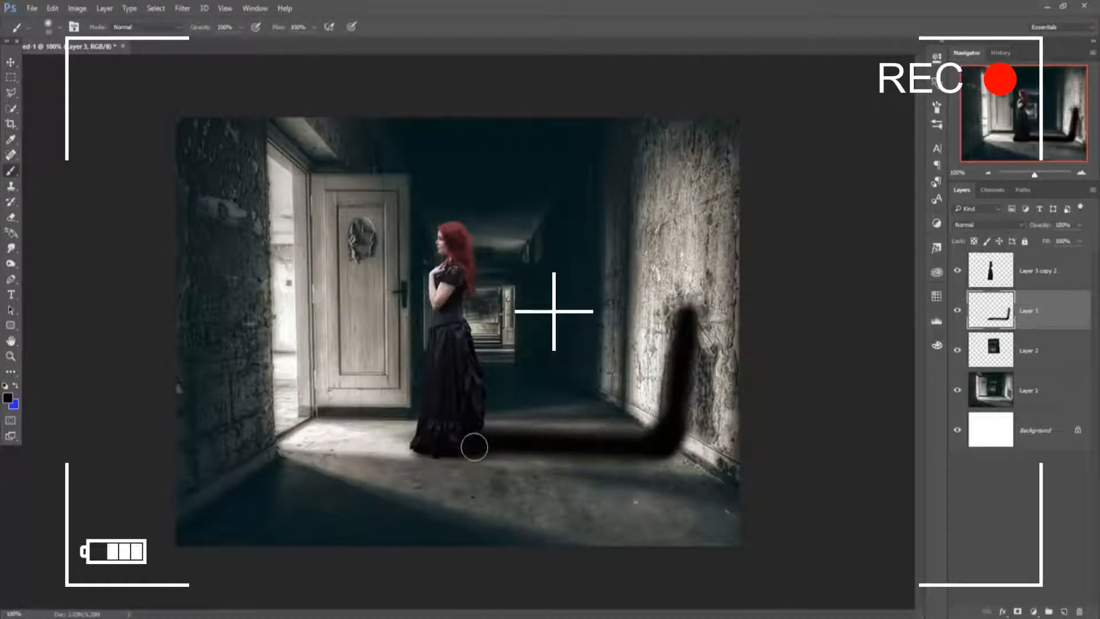
mouse_move(530, 446)
left_mouse_down()
mouse_move(652, 446)
mouse_move(469, 446)
left_mouse_up()
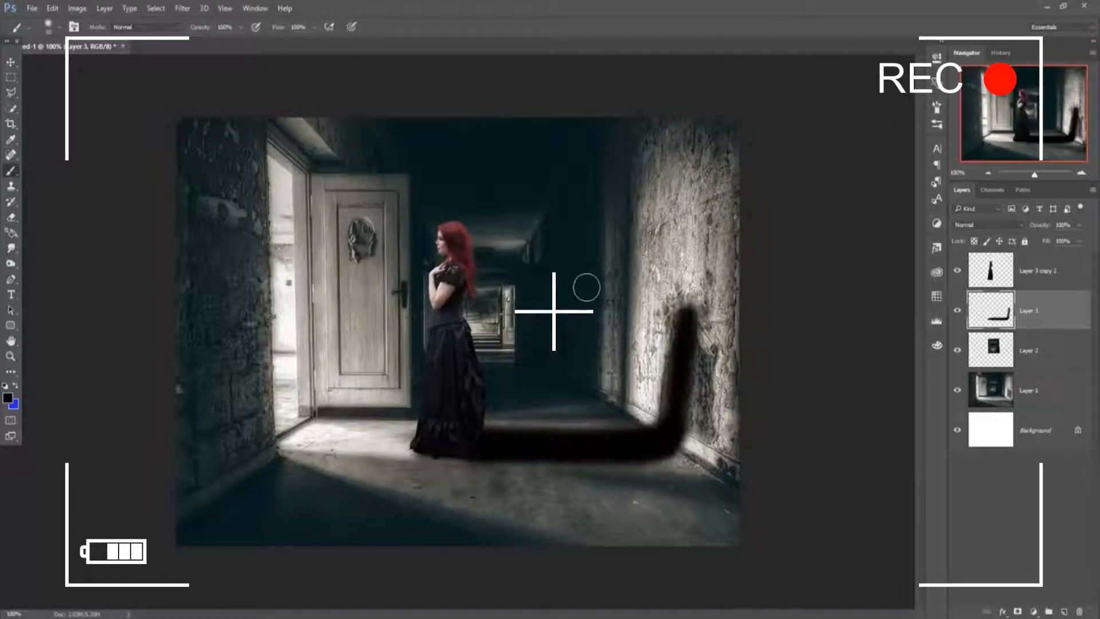
left_click(10, 61)
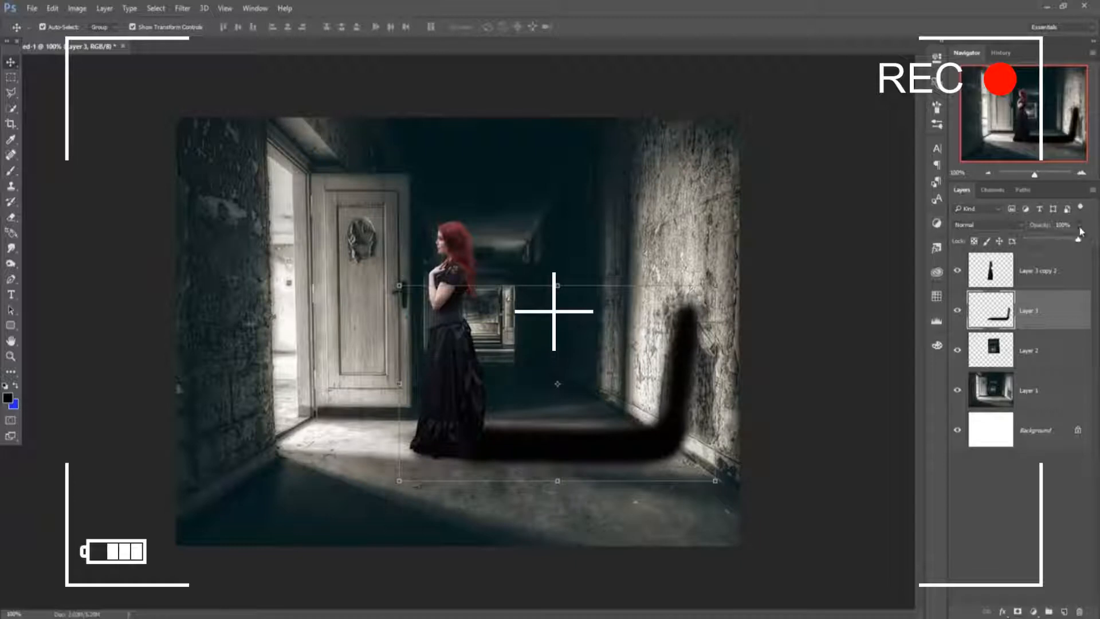
Step: Set the shadow layer's opacity to 67%
left_click_drag(1074, 244, 1058, 245)
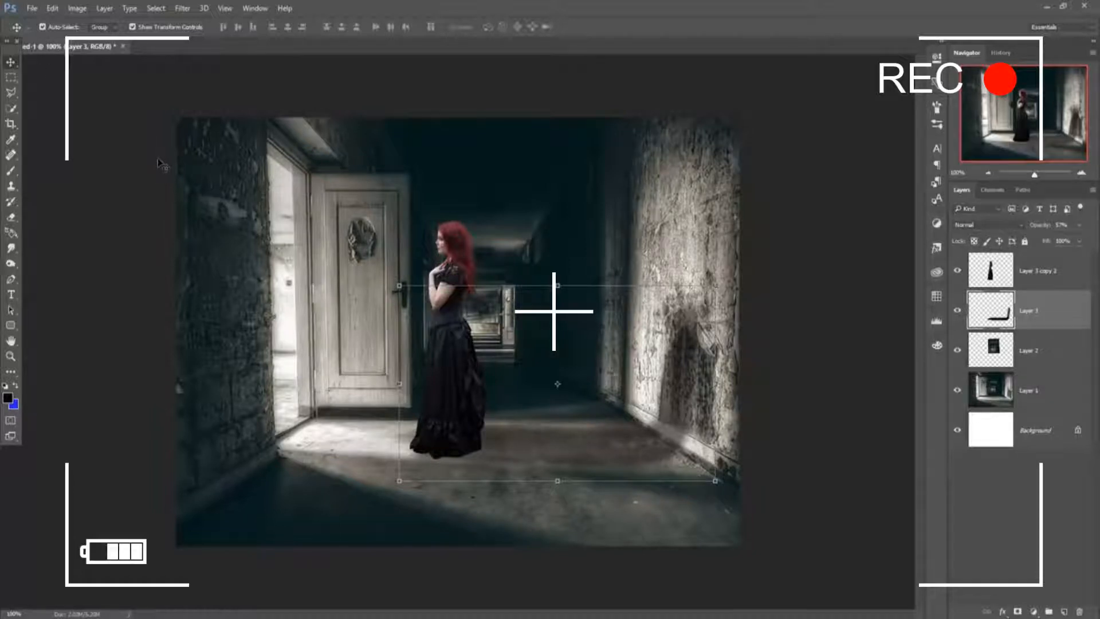
left_click_drag(1069, 241, 1075, 243)
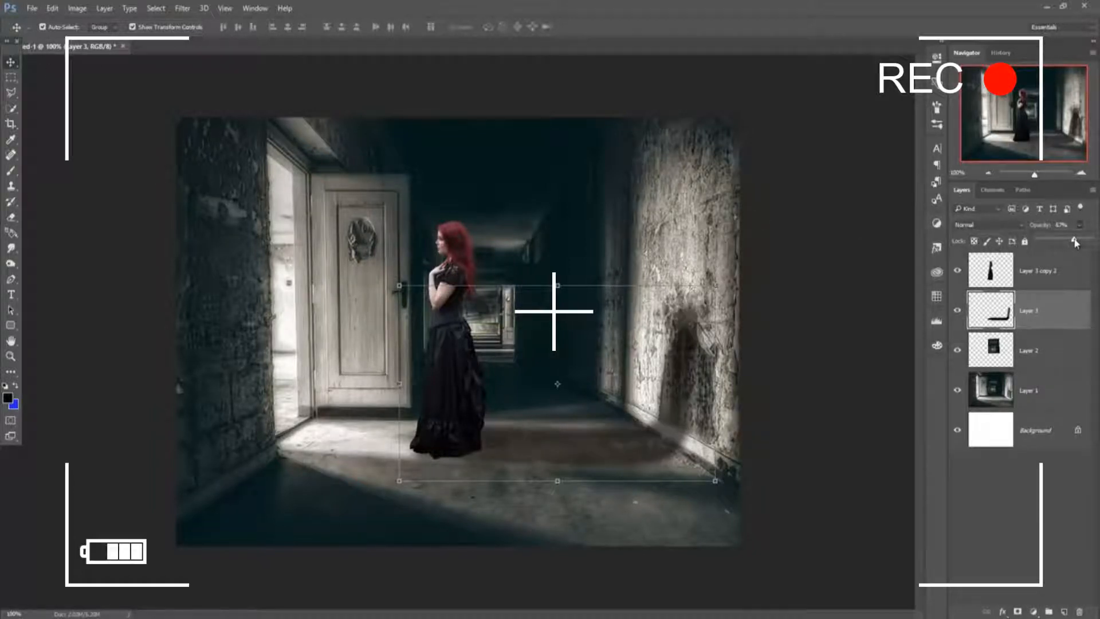
left_click(9, 400)
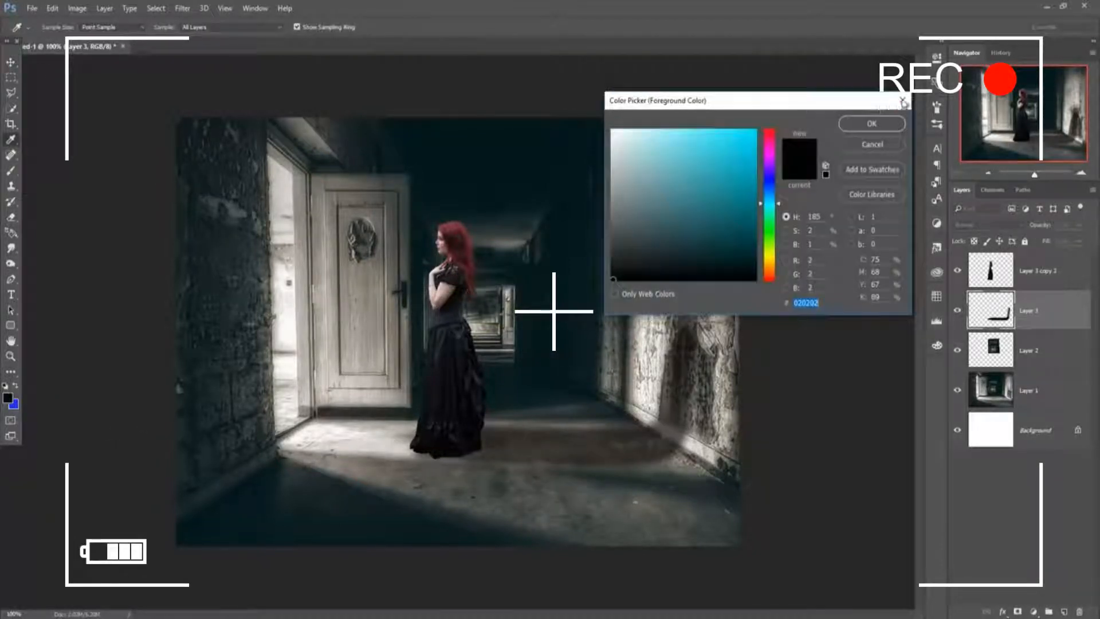
left_click(904, 100)
Step: Apply the Camera Raw Filter to the shadow layer with Temperature -74 and a lowered Exposure
left_click(182, 10)
left_click(213, 78)
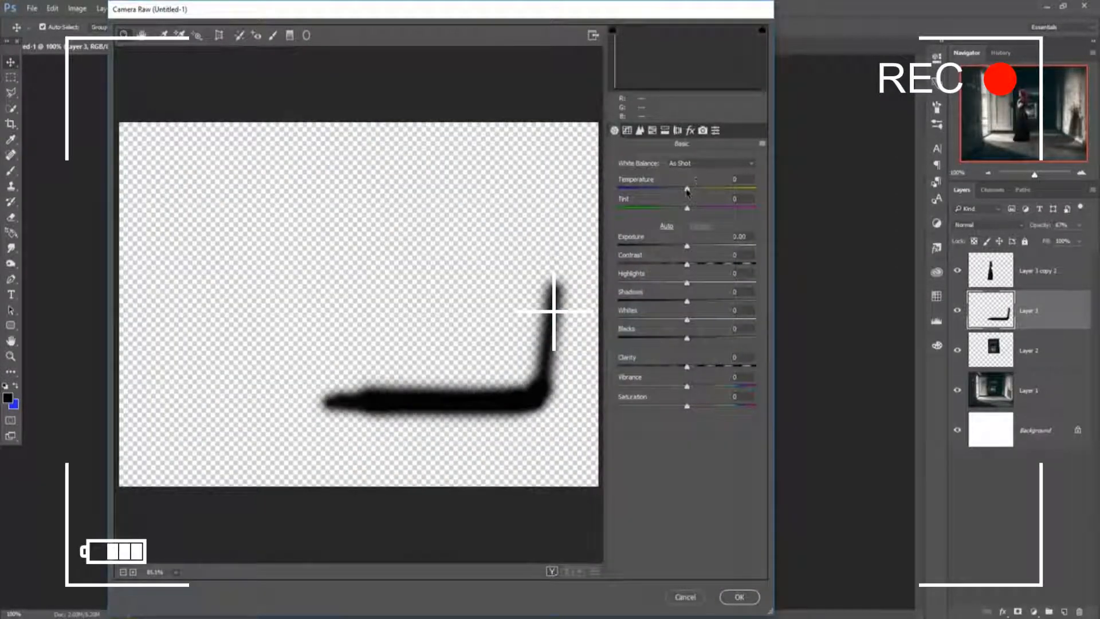
left_click_drag(687, 190, 646, 190)
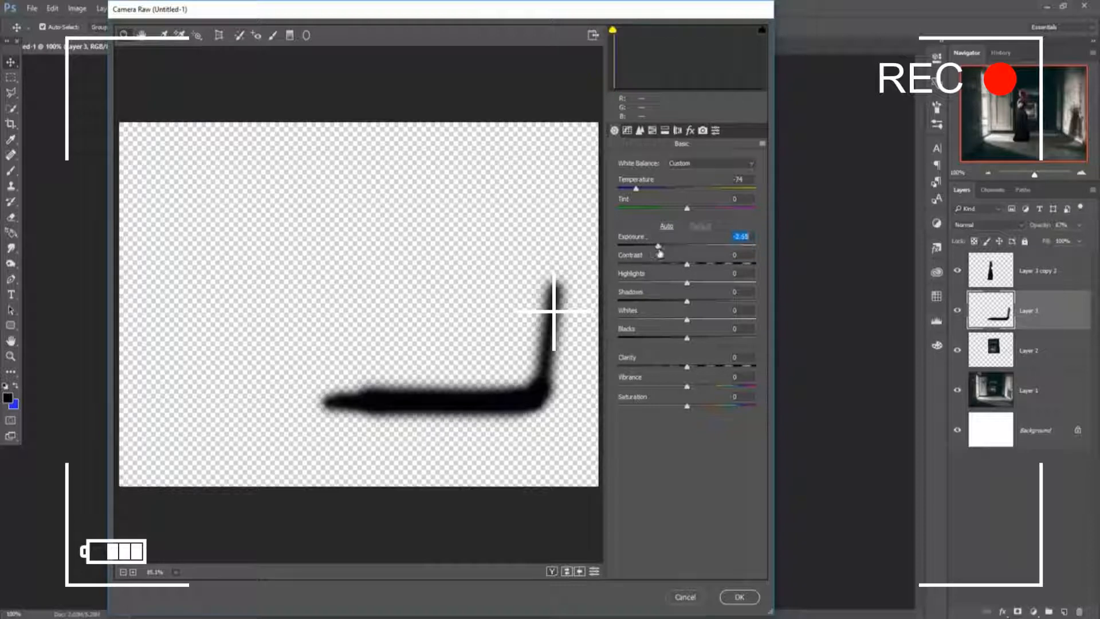
left_click(736, 596)
Step: Try the Overlay and Soft Light blend modes on the shadow layer and set it back to Normal
left_click(989, 224)
left_click(992, 341)
left_click(1003, 225)
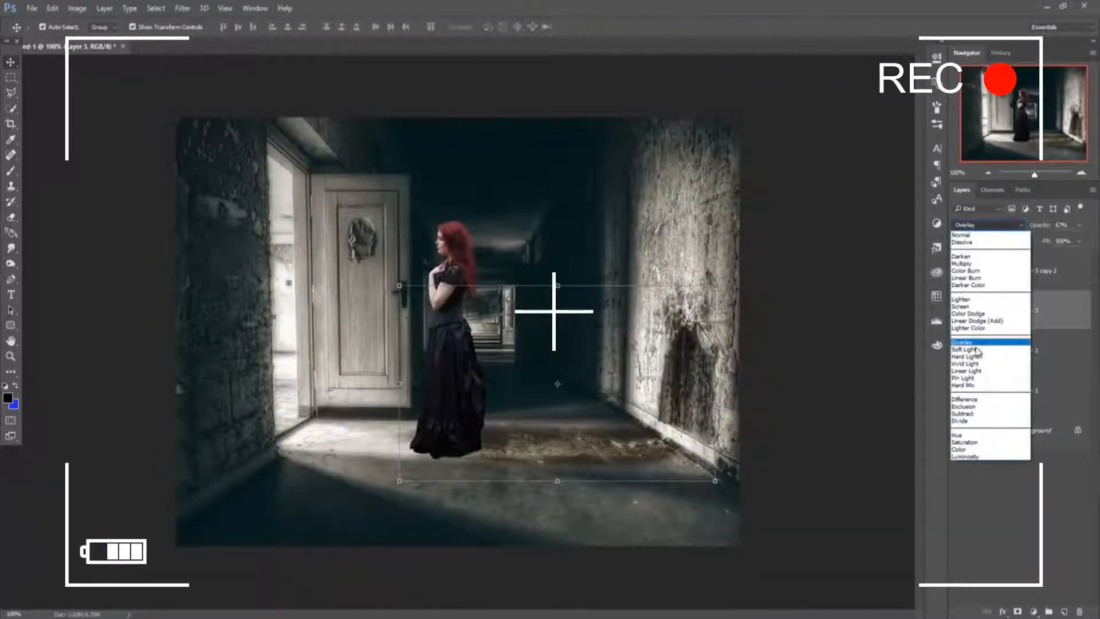
left_click(992, 351)
left_click(993, 224)
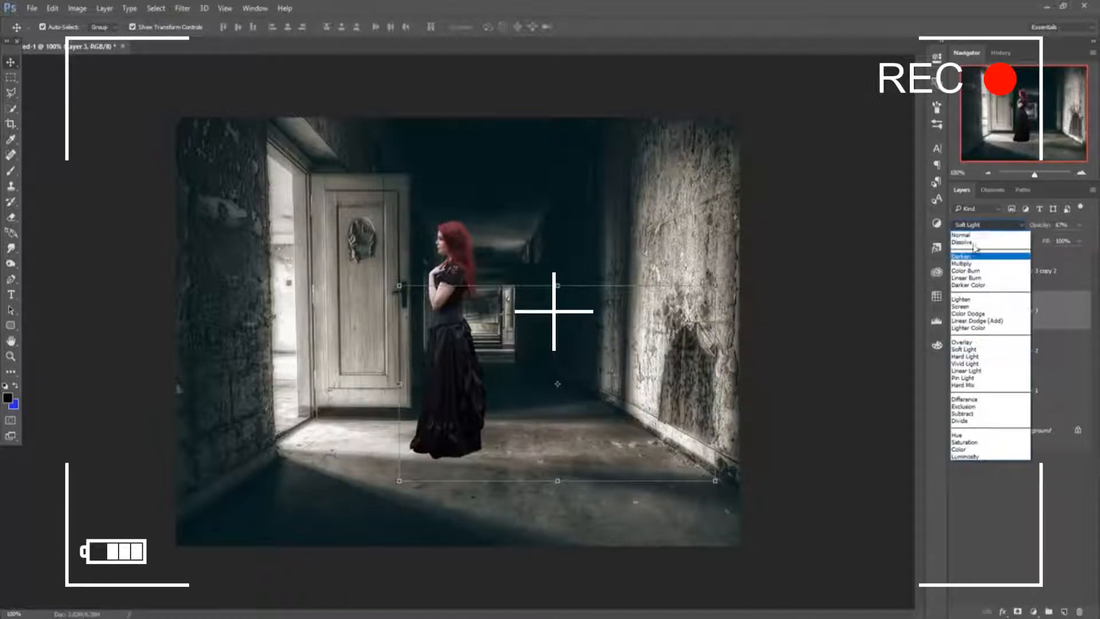
left_click(968, 230)
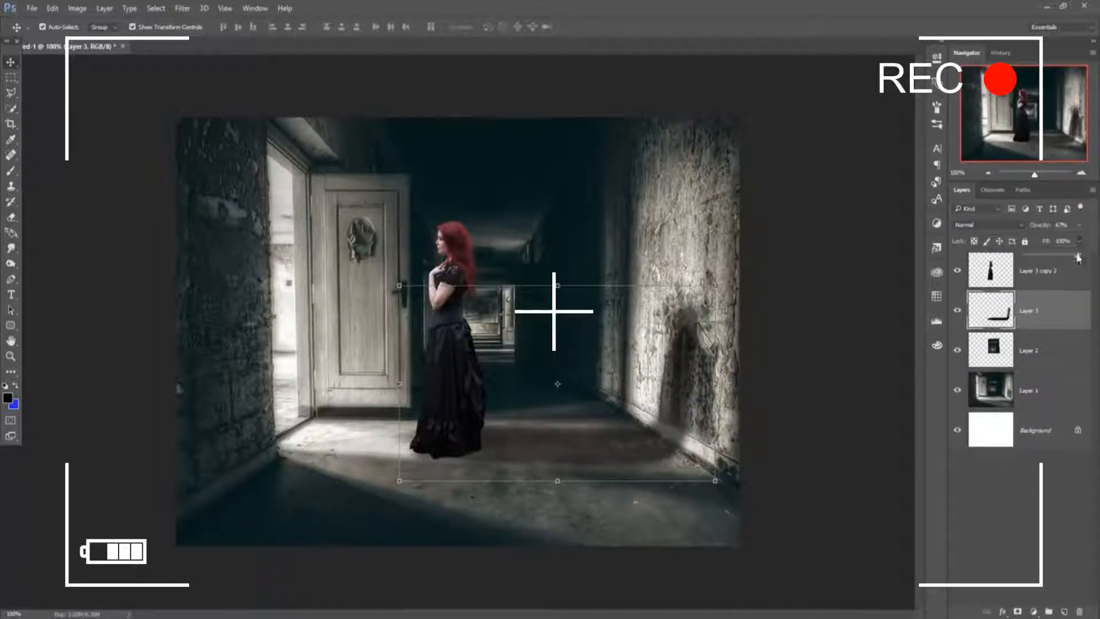
Step: Set the shadow layer's Fill to 70%
left_click_drag(1078, 258, 1061, 261)
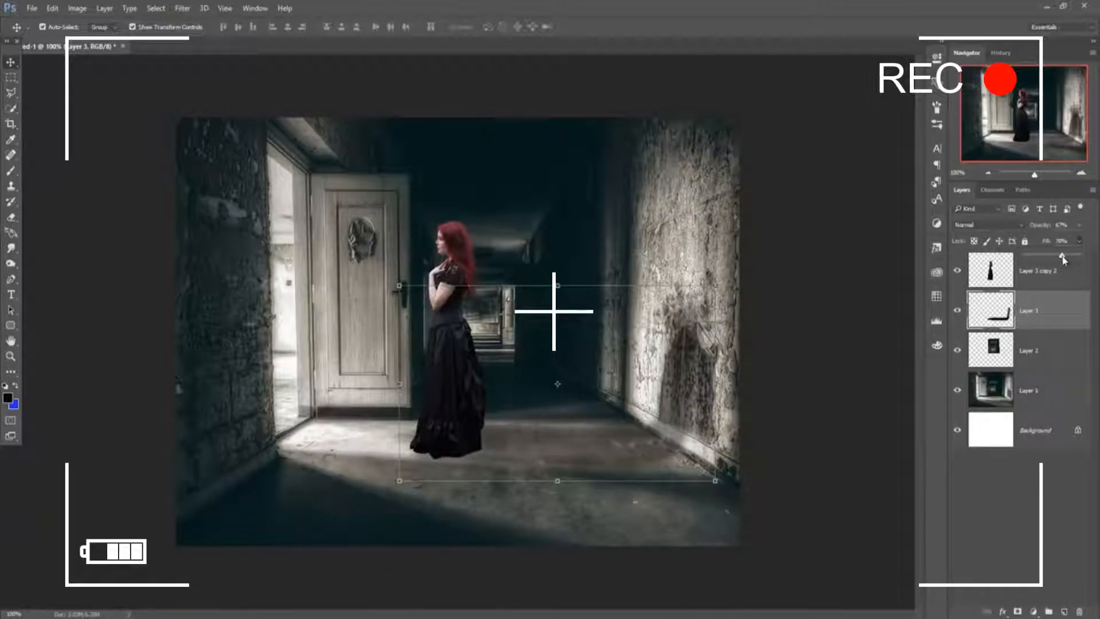
Step: Add a new layer below the first shadow and paint a black stroke across the floor from the dress hem toward the wall
left_click(1044, 364)
left_click(1064, 611)
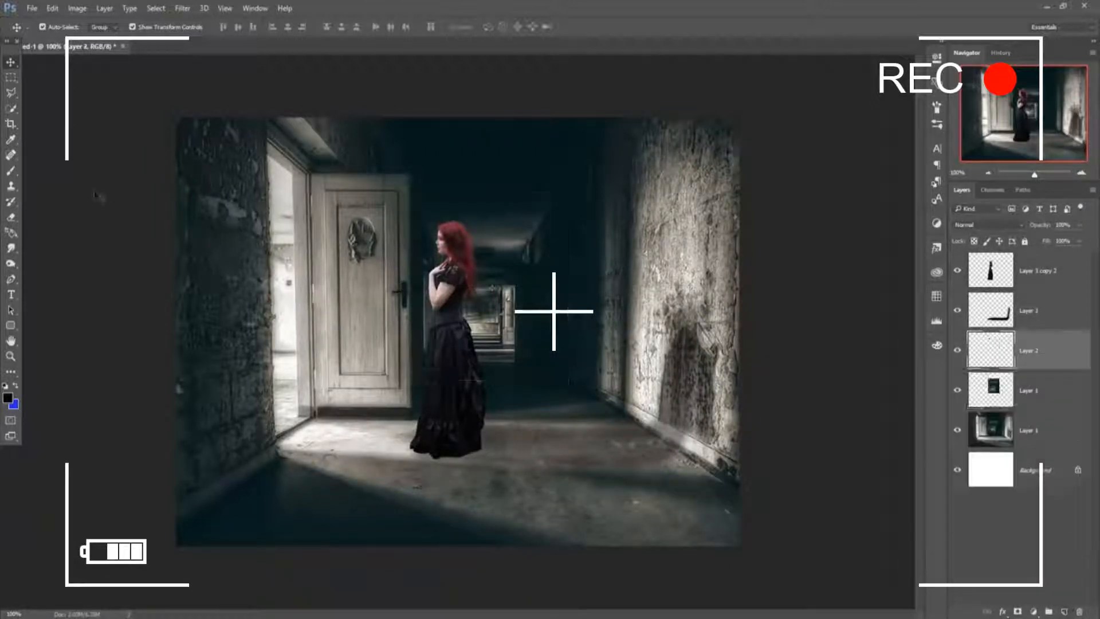
left_click(11, 172)
left_click_drag(455, 445, 610, 441)
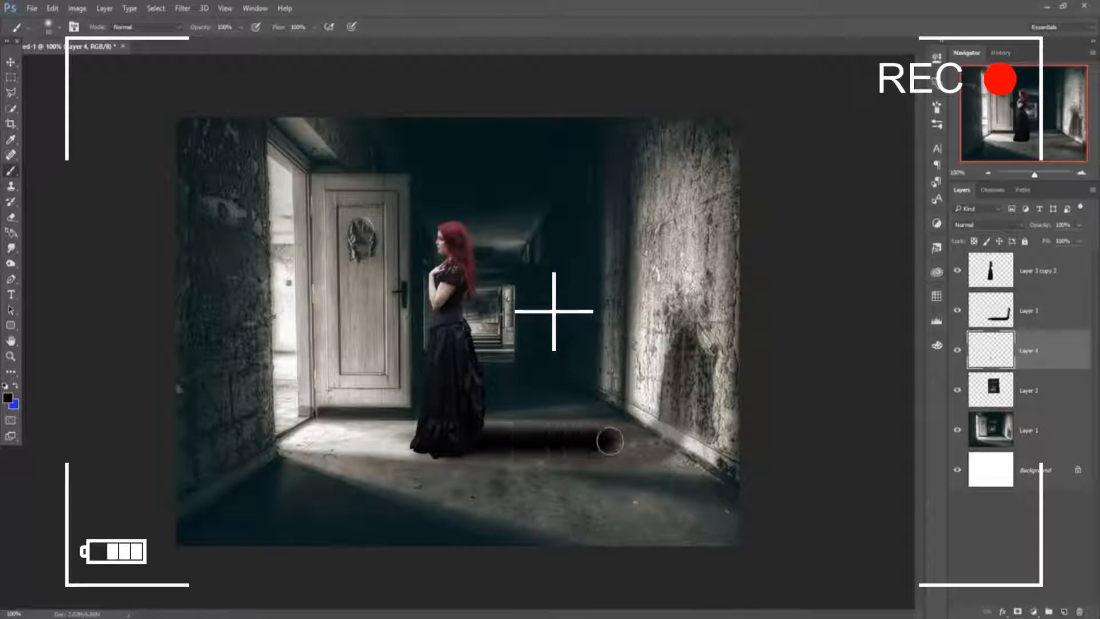
Step: Apply a Motion Blur to the new floor shadow stroke, adjusting its angle and distance
left_click(183, 8)
mouse_move(230, 136)
left_click(366, 207)
left_click_drag(929, 378, 926, 366)
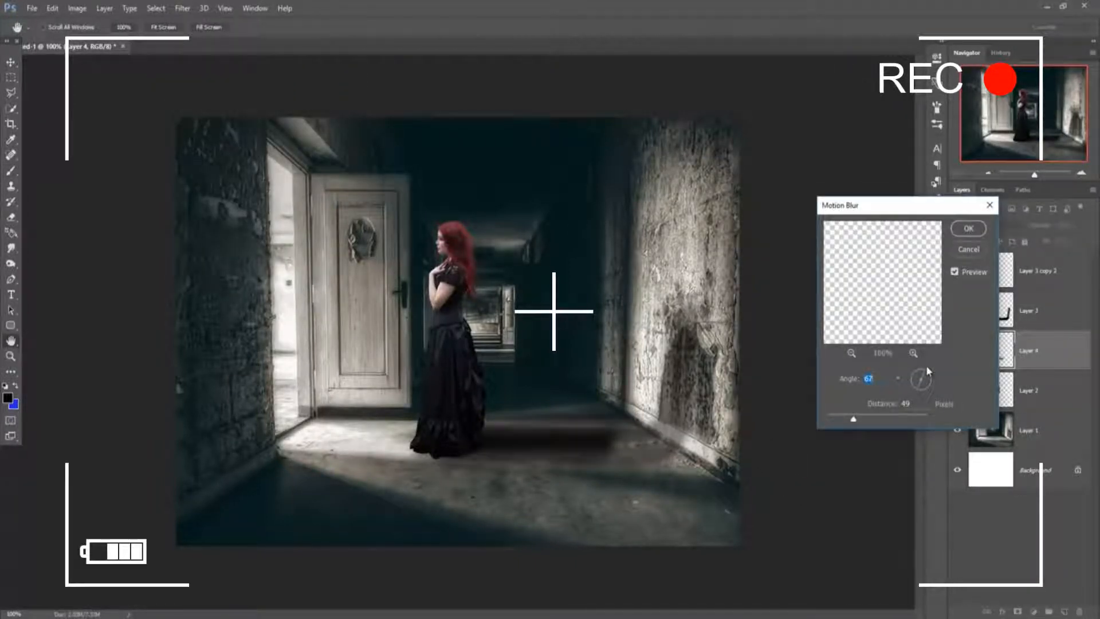
left_click_drag(854, 419, 858, 423)
key("Return")
Step: Stretch the blurred floor shadow toward the wall and distort its far corners to follow the floor's perspective
left_click(8, 65)
left_click_drag(634, 444, 685, 444)
left_click_drag(684, 405, 654, 419)
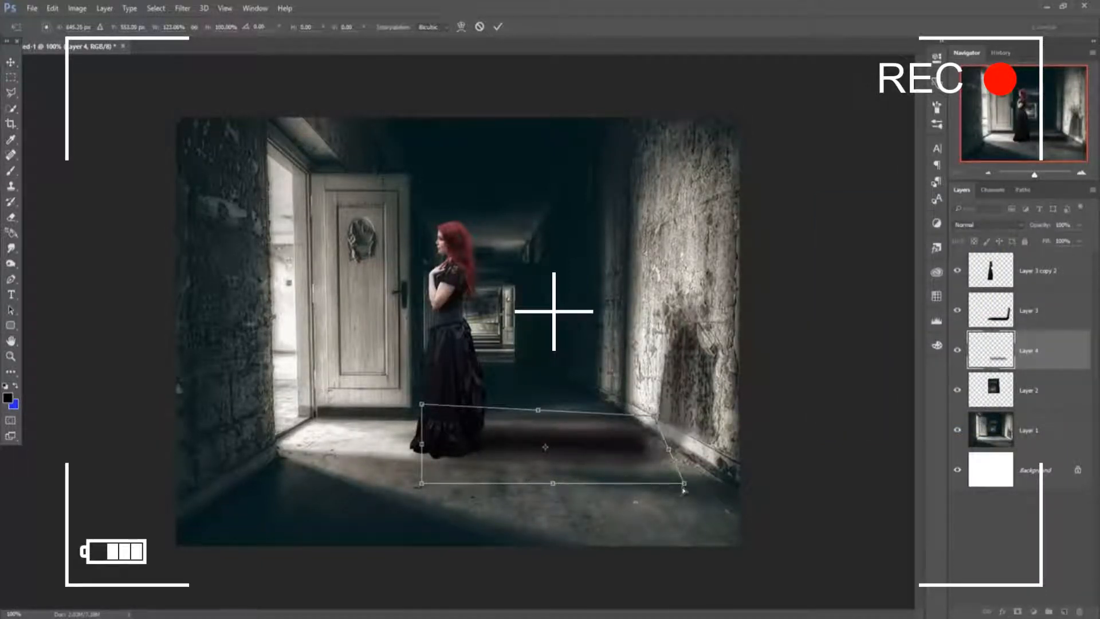
left_click_drag(684, 483, 730, 480)
left_click_drag(655, 416, 655, 424)
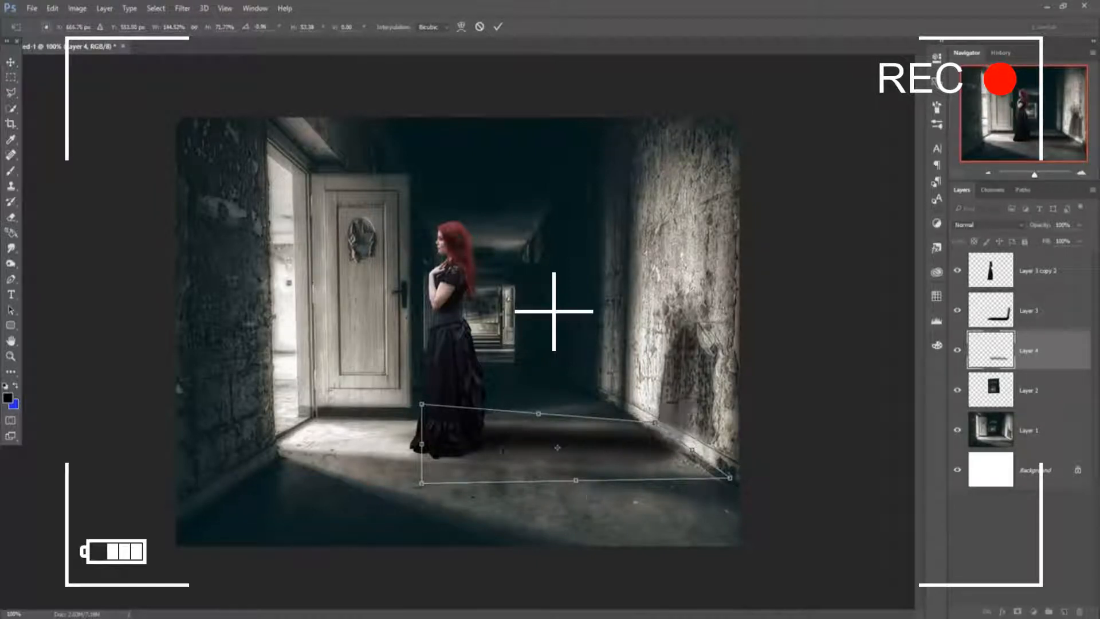
Step: Shift the distorted floor shadow slightly down toward the hem, apply the transform, and set the layer's Fill to 68%
left_click_drag(502, 451, 490, 459)
left_click_drag(681, 457, 651, 427)
key("Down")
key("Down")
key("Down")
key("Down")
key("Down")
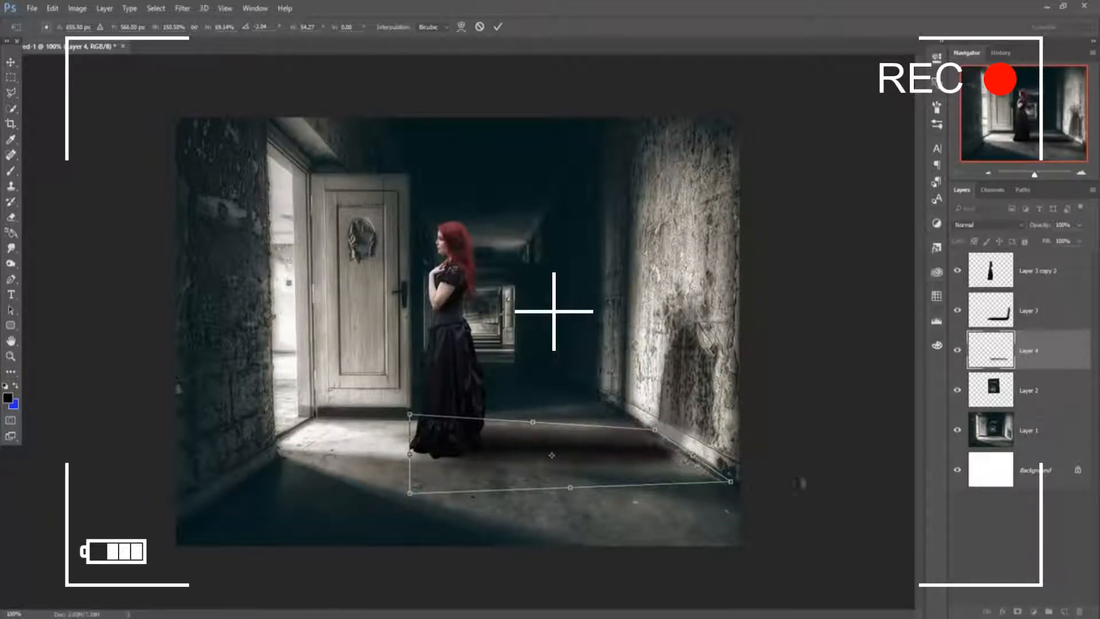
key("Return")
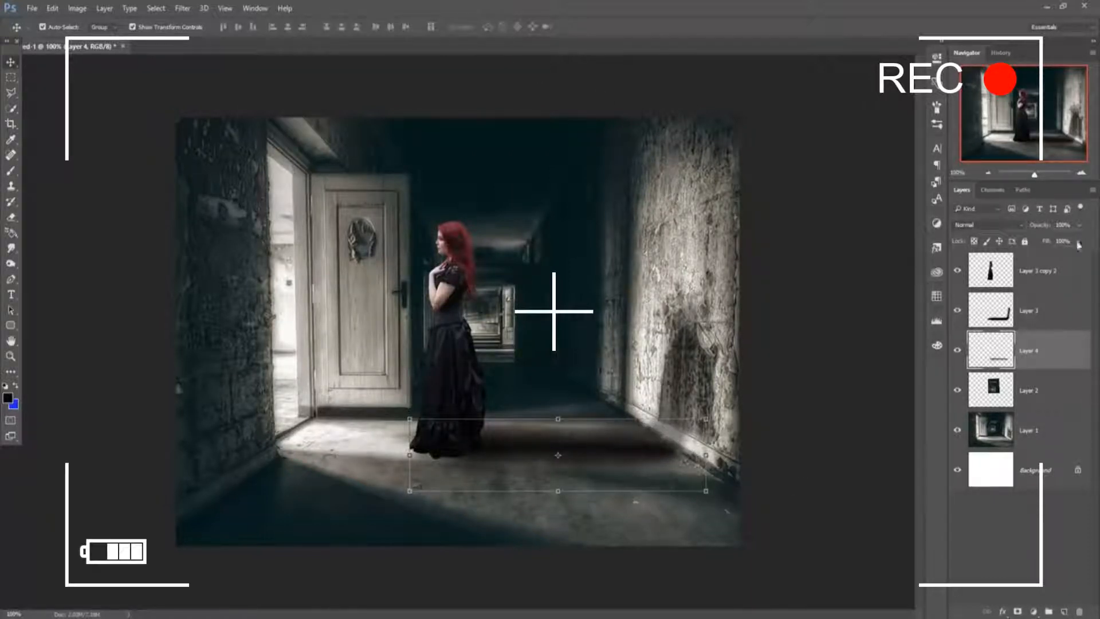
left_click_drag(1072, 260, 1064, 260)
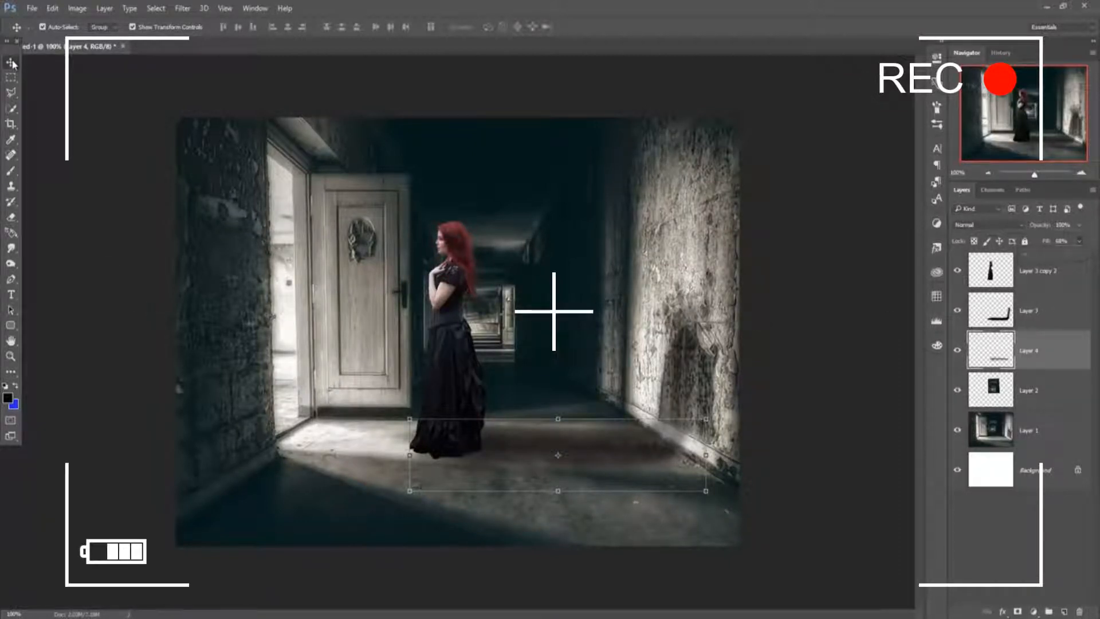
Step: Add a new layer directly below the woman and paint a small black contact shadow at her dress hem
left_click(1040, 313)
key("ctrl+shift+alt+n")
key("b")
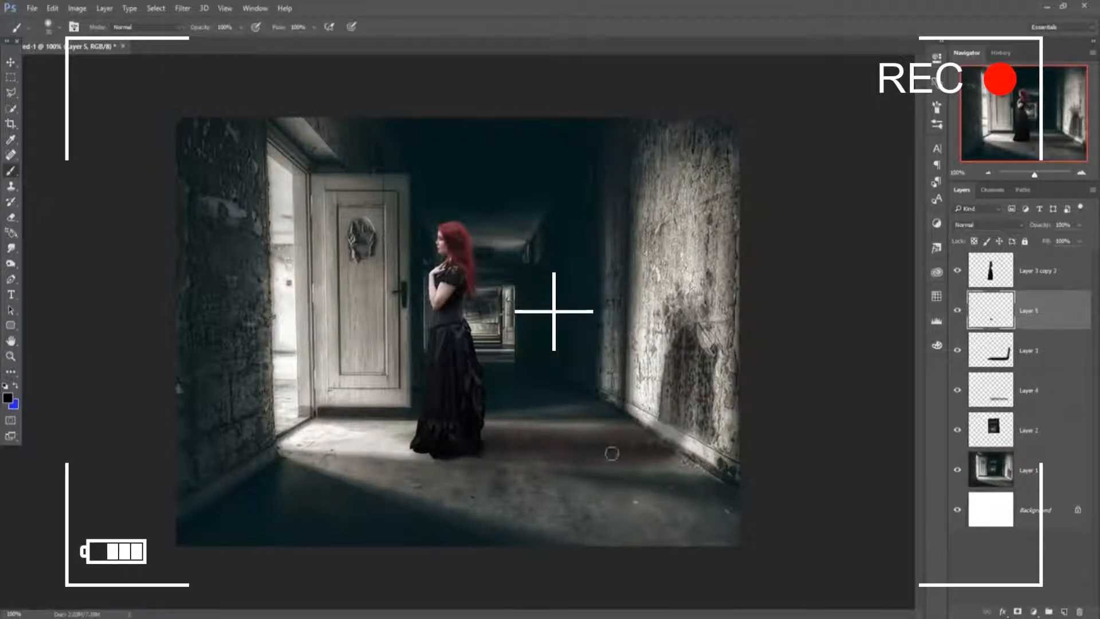
key("v")
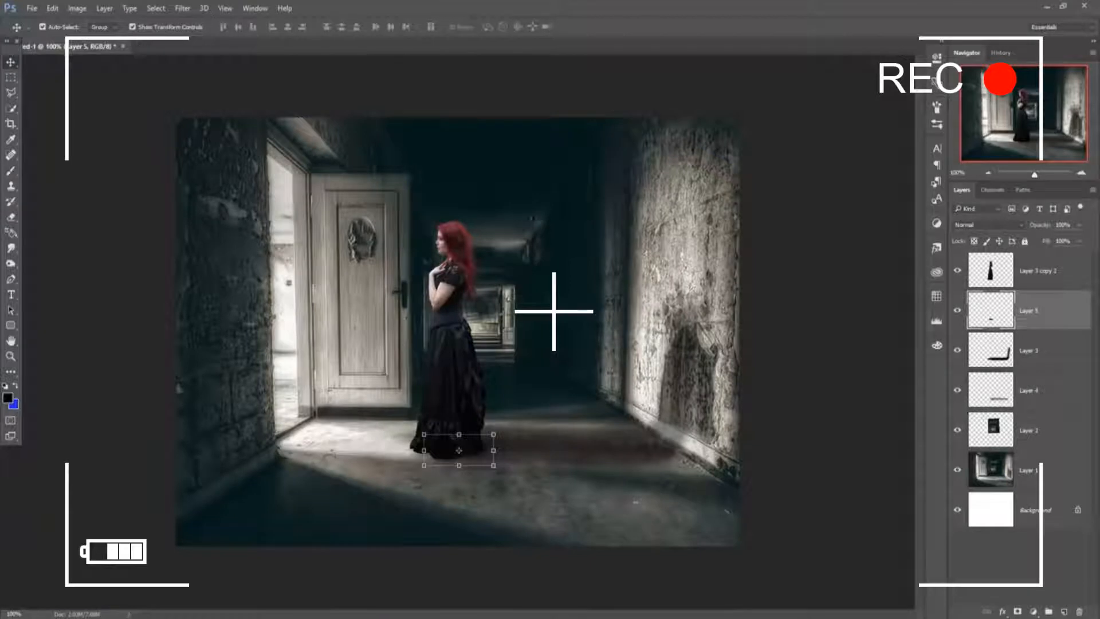
Step: Reduce the saturation of the corridor background layer with the Camera Raw filter
left_click(1047, 434)
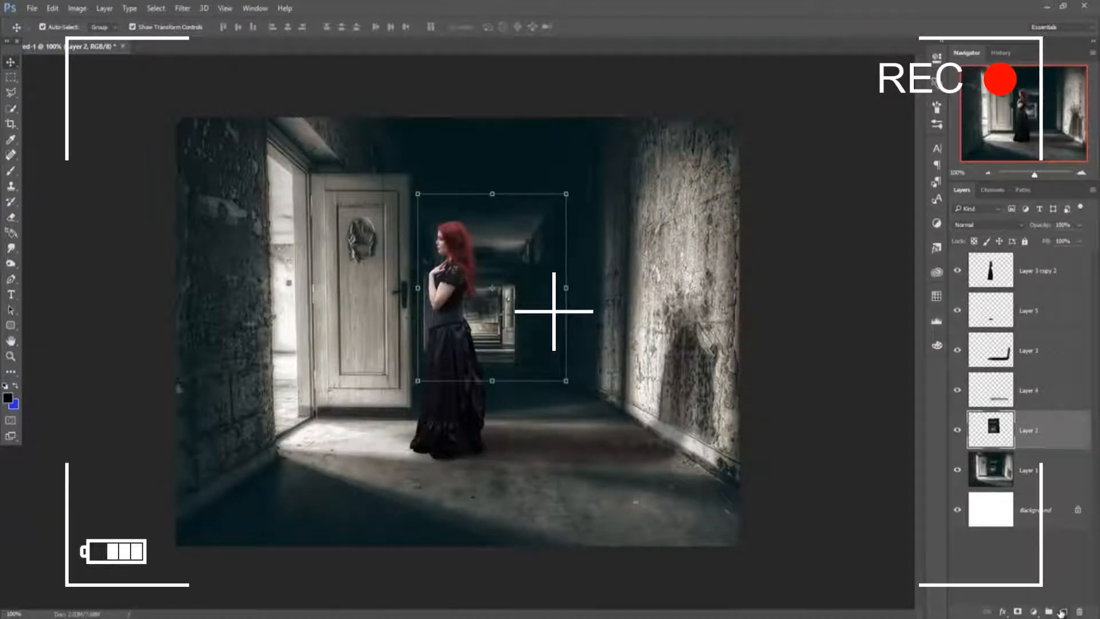
left_click(1013, 484)
left_click(185, 9)
left_click(206, 78)
left_click_drag(687, 406, 667, 407)
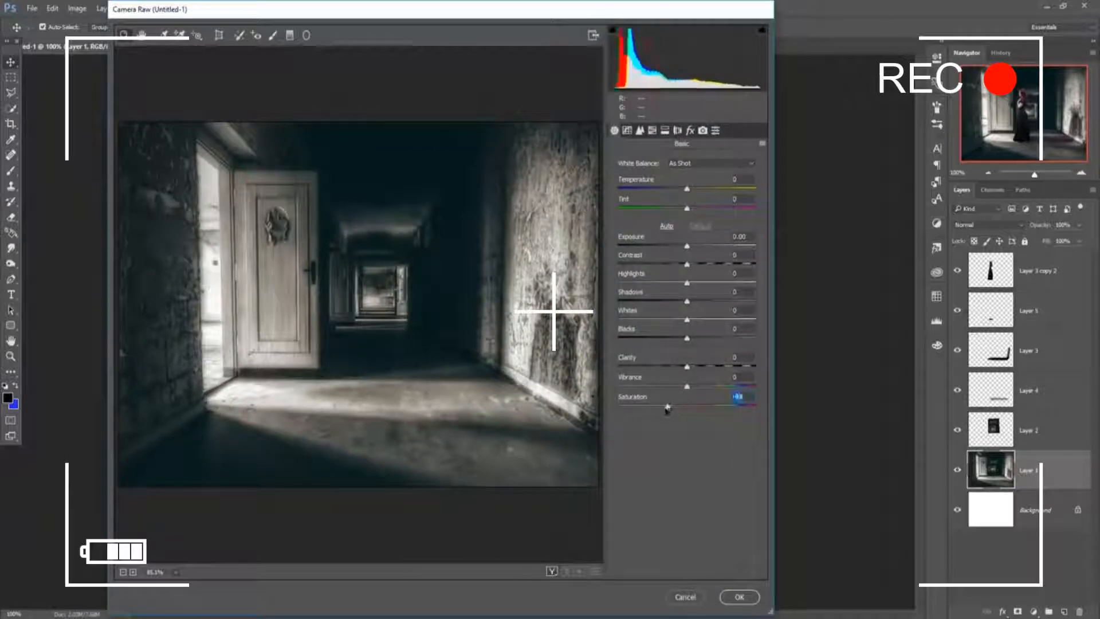
left_click(738, 598)
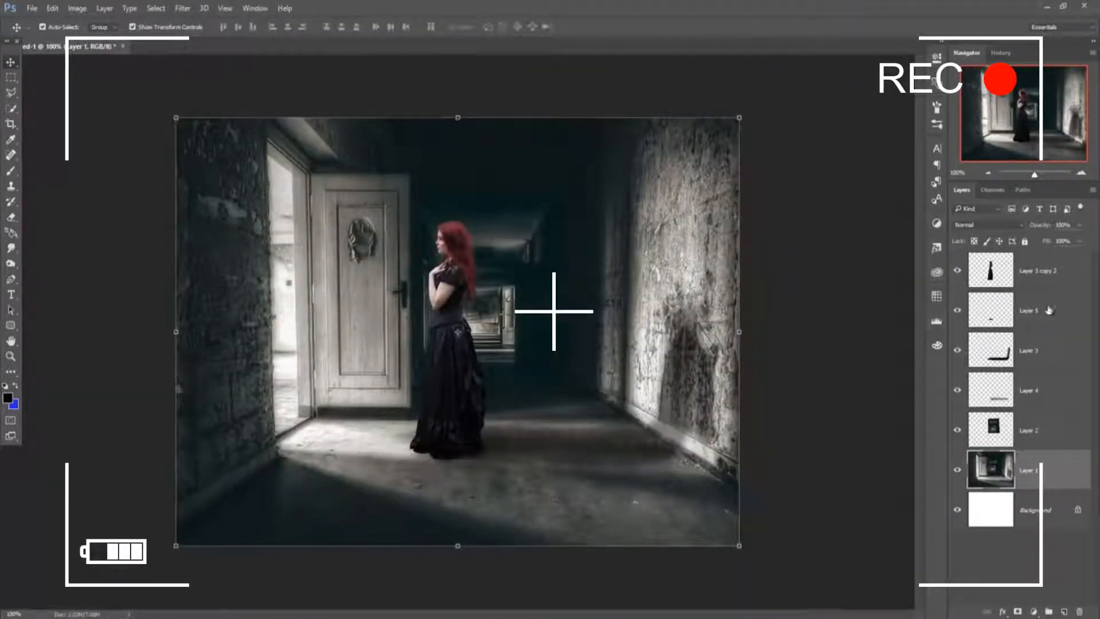
Step: Add a new layer clipped to the inserted distant-corridor layer and darken it with a large black brush at 17% opacity
left_click(1022, 427)
key("ctrl+shift+alt+n")
key("b")
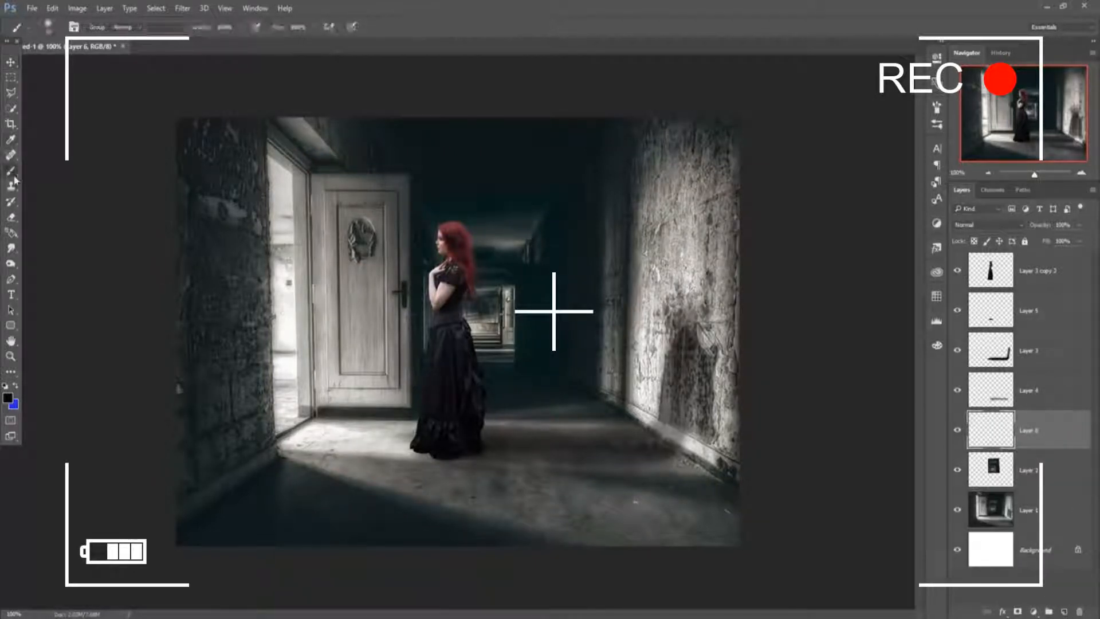
key("bracketright")
key("bracketright")
key("bracketright")
key("bracketright")
key("bracketright")
key("bracketright")
key("bracketright")
key("bracketright")
key("bracketright")
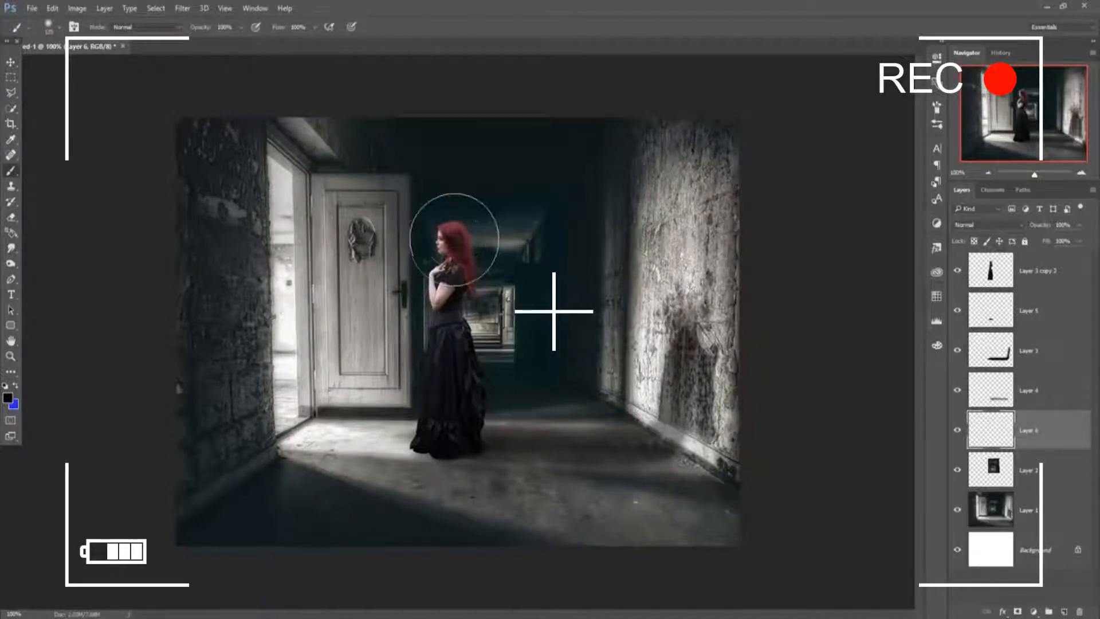
right_click(989, 410)
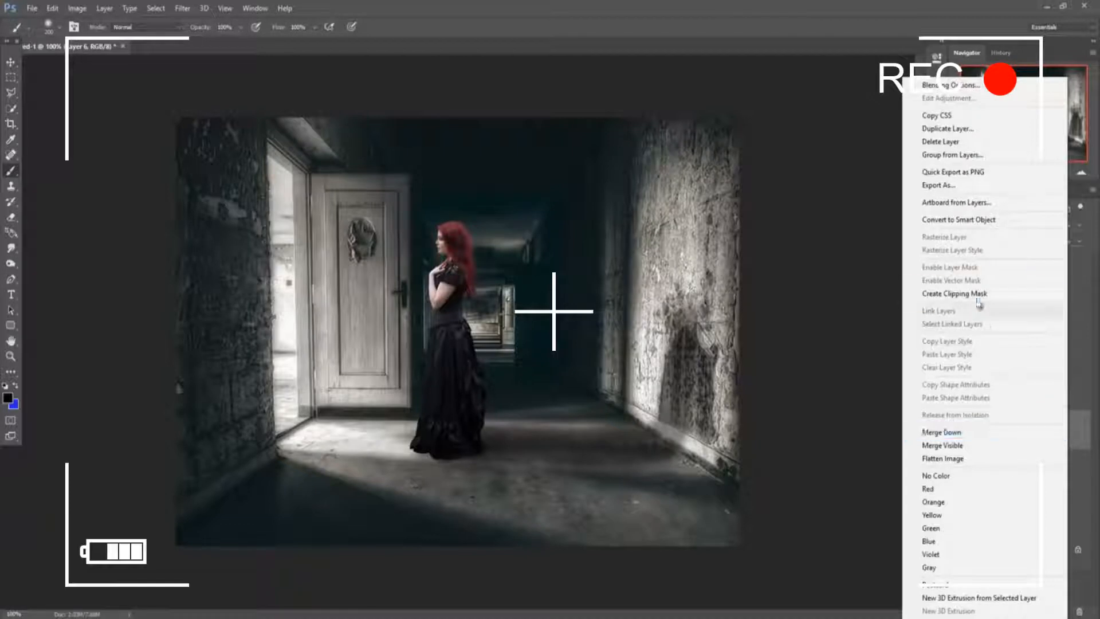
left_click(1009, 306)
left_click_drag(240, 41, 200, 42)
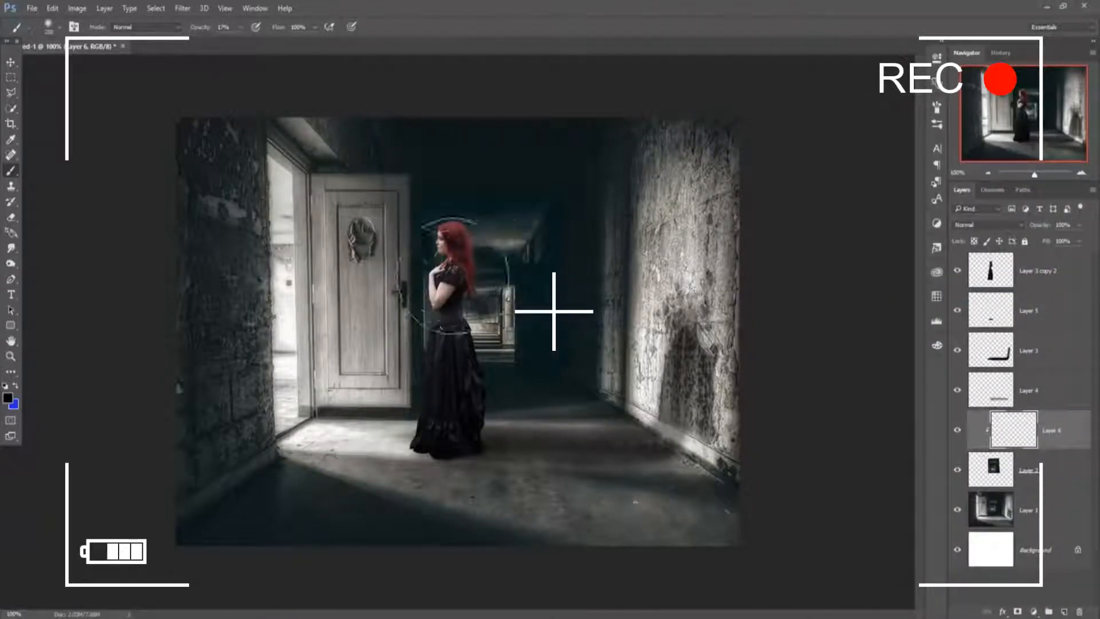
mouse_move(467, 195)
left_mouse_down()
mouse_move(569, 233)
mouse_move(491, 230)
mouse_move(511, 311)
mouse_move(412, 326)
mouse_move(519, 352)
mouse_move(546, 195)
mouse_move(525, 336)
mouse_move(425, 307)
mouse_move(453, 316)
mouse_move(440, 301)
mouse_move(417, 343)
mouse_move(487, 312)
mouse_move(691, 338)
left_mouse_up()
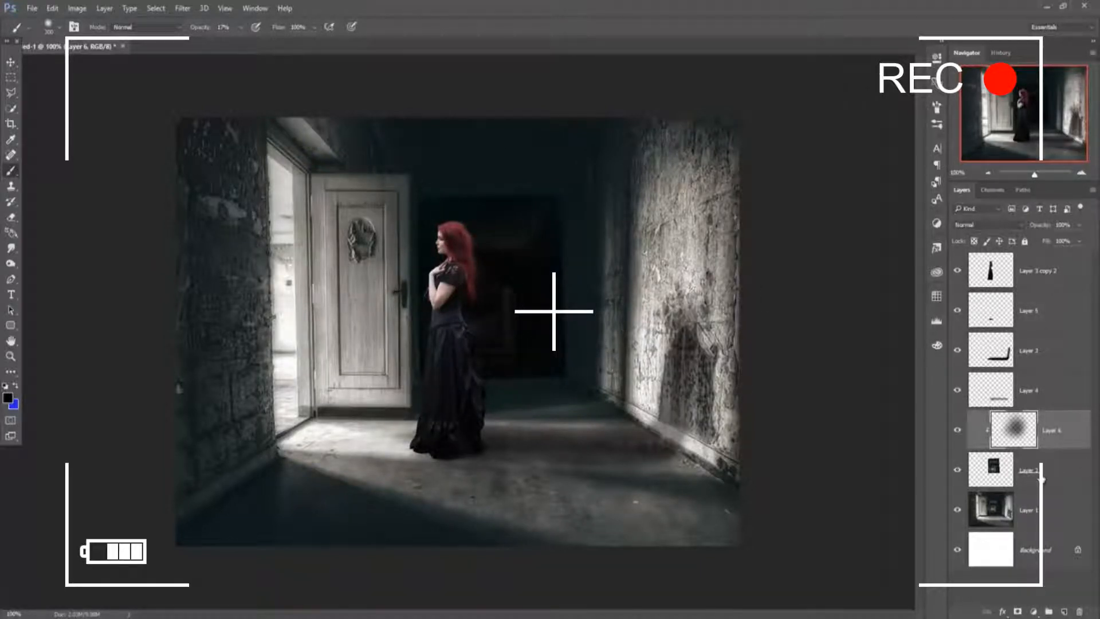
Step: Add a new layer directly above the corridor background and paint soft black over the far passage
left_click(1038, 498)
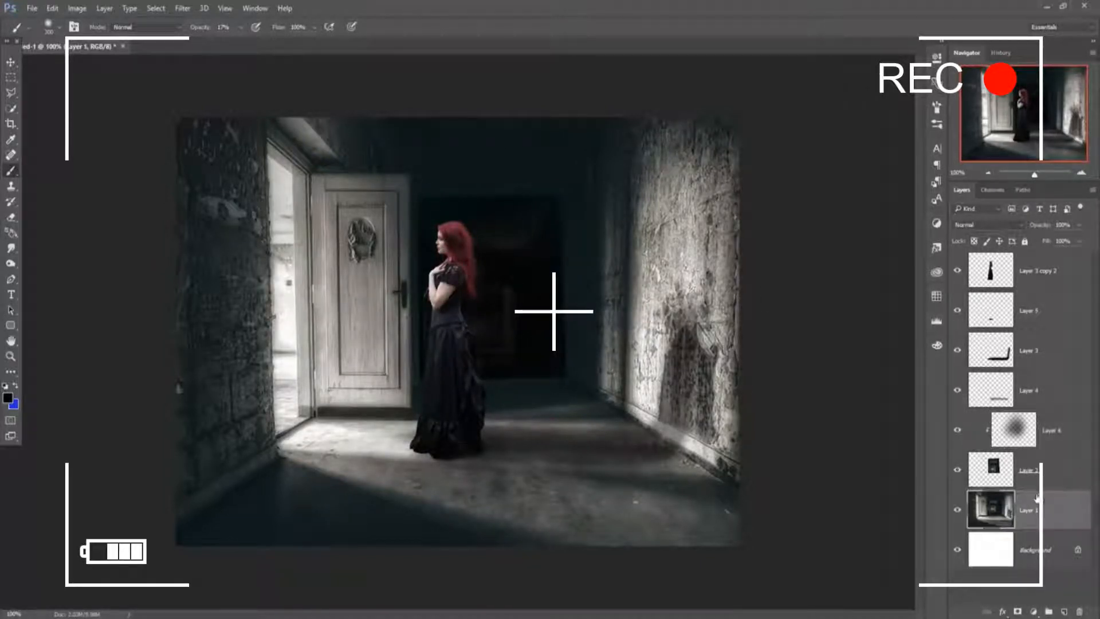
left_click(1064, 612)
mouse_move(511, 167)
left_mouse_down()
mouse_move(541, 192)
mouse_move(562, 238)
mouse_move(575, 307)
mouse_move(545, 344)
mouse_move(445, 172)
mouse_move(417, 160)
mouse_move(505, 202)
mouse_move(515, 245)
left_mouse_up()
Step: Delete the clipped shading layer and the inserted distant-corridor layer, and paint the passage behind the woman black
left_click(1054, 431)
key("Delete")
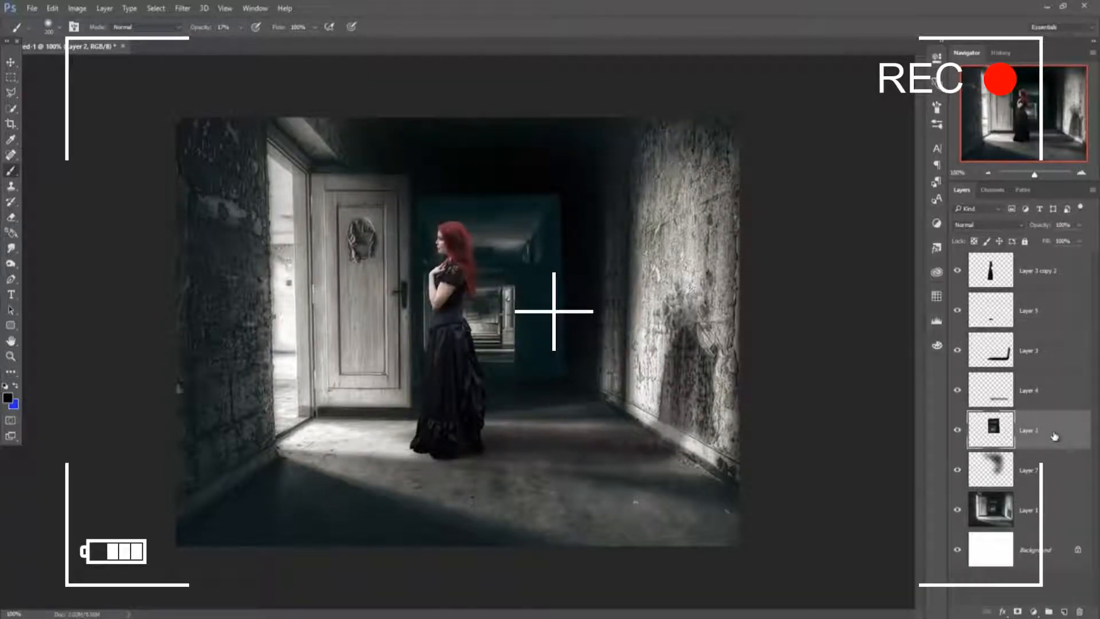
key("Delete")
mouse_move(488, 259)
left_mouse_down()
mouse_move(511, 304)
mouse_move(571, 168)
mouse_move(512, 205)
mouse_move(560, 159)
mouse_move(515, 300)
mouse_move(482, 351)
mouse_move(509, 339)
mouse_move(508, 348)
mouse_move(572, 265)
mouse_move(569, 353)
mouse_move(576, 327)
mouse_move(587, 365)
mouse_move(608, 165)
mouse_move(588, 144)
mouse_move(579, 347)
mouse_move(472, 365)
mouse_move(501, 275)
mouse_move(477, 390)
left_mouse_up()
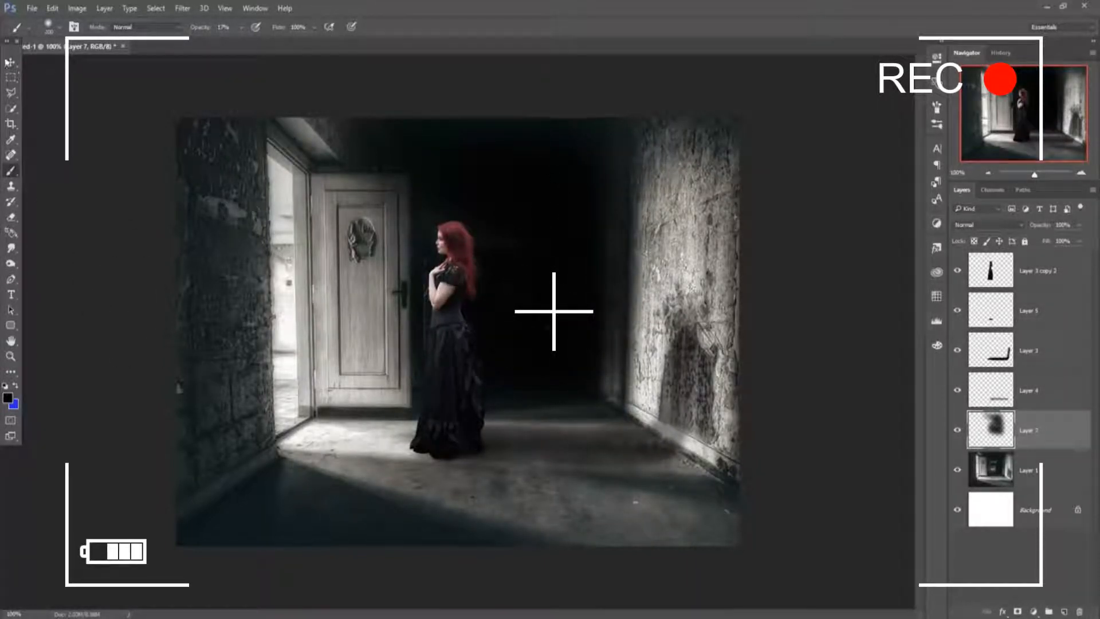
Step: Add a new layer above the woman and fill it with 50% gray
left_click(11, 62)
left_click(1039, 271)
left_click(1064, 611)
left_click(52, 9)
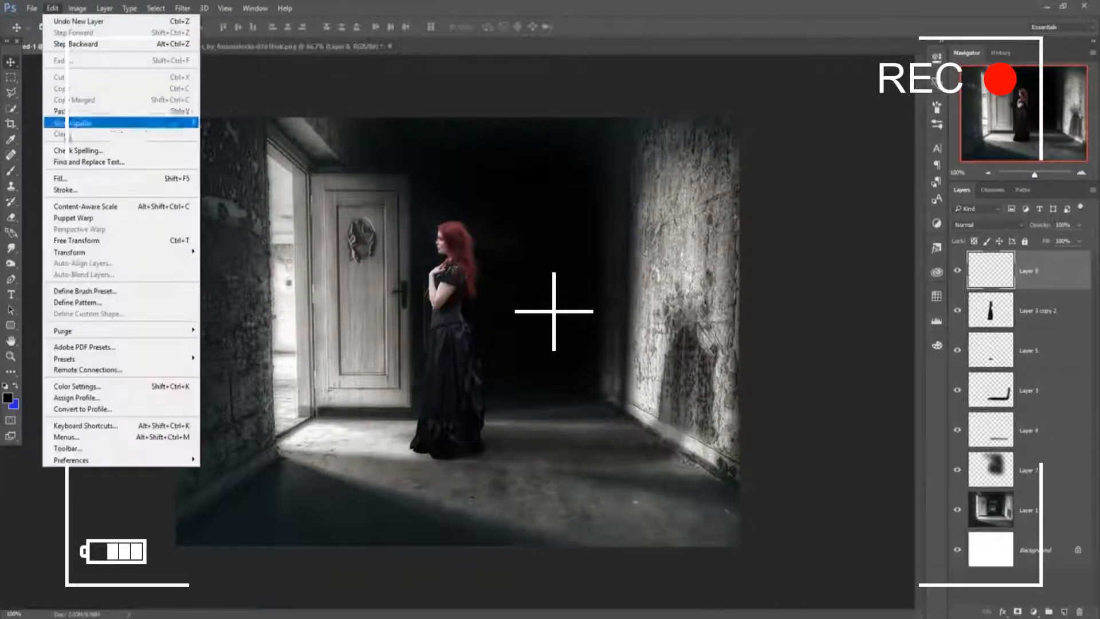
left_click(60, 178)
left_click(779, 161)
left_click(762, 248)
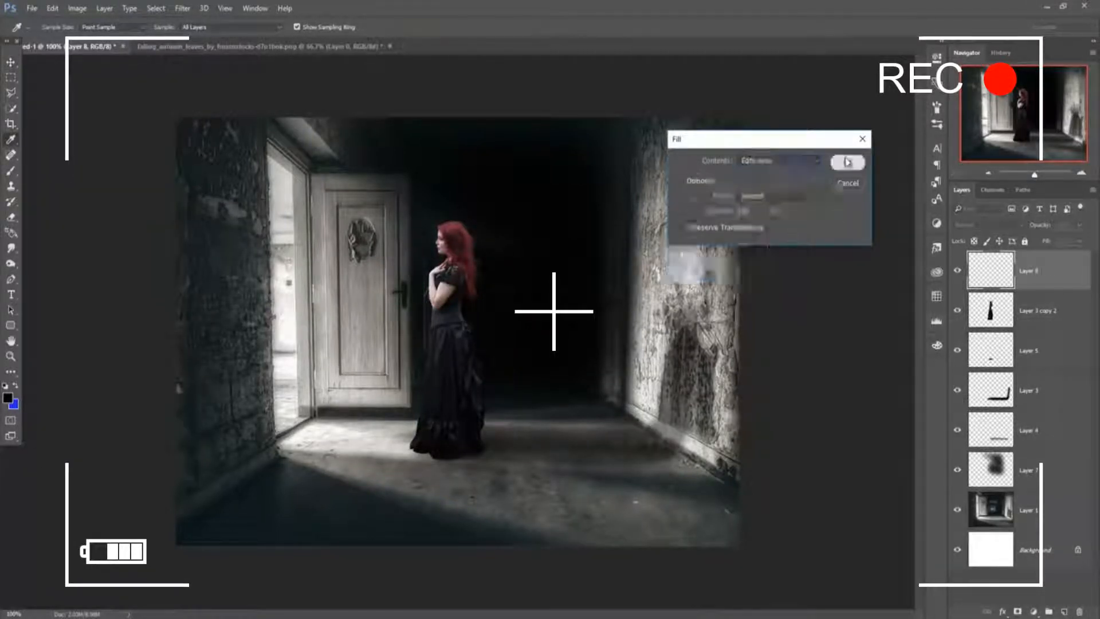
left_click(847, 162)
Step: Clip the gray layer to the woman and set its blend mode to Overlay
right_click(1031, 271)
left_click(905, 293)
left_click(988, 225)
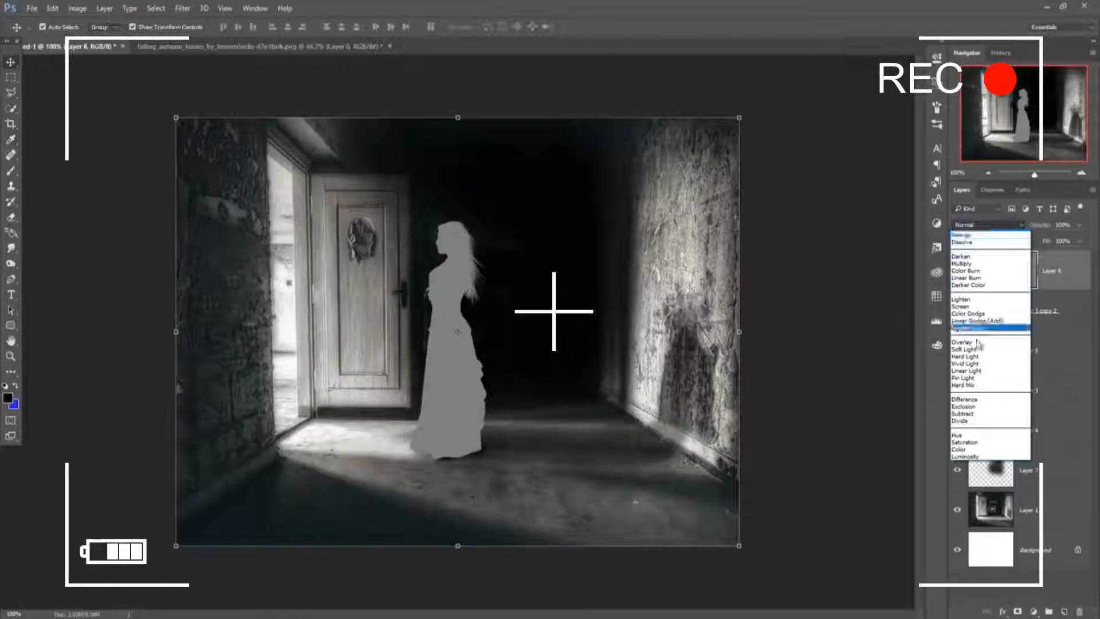
left_click(979, 343)
Step: Dodge highlights on the gray layer along the woman's arm, bodice and the front of her skirt
left_click(11, 264)
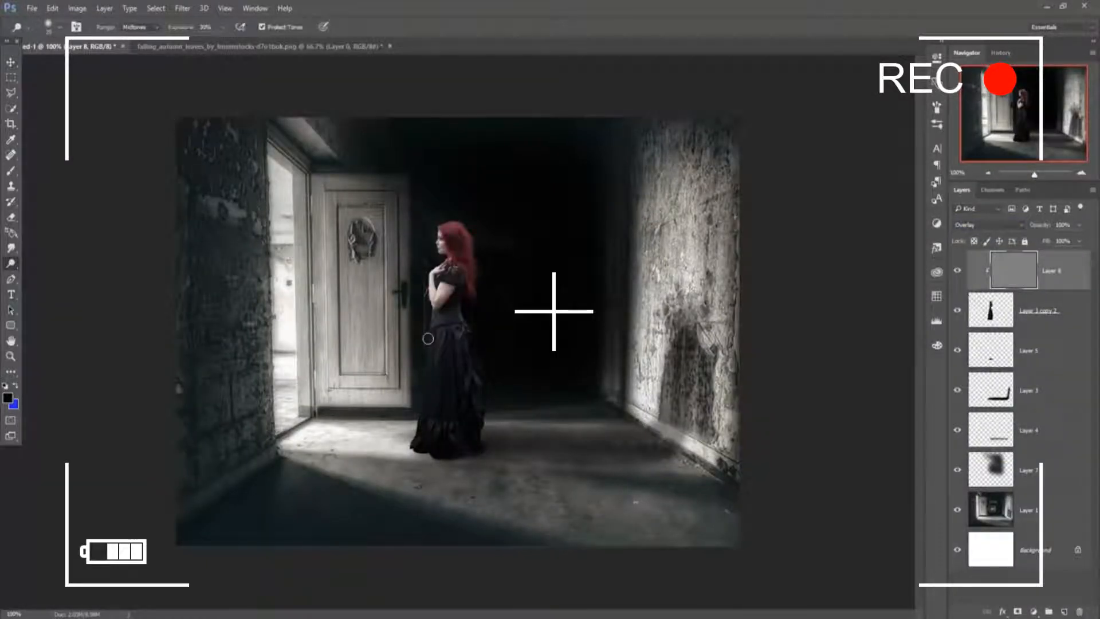
scroll(429, 342, "up", 5)
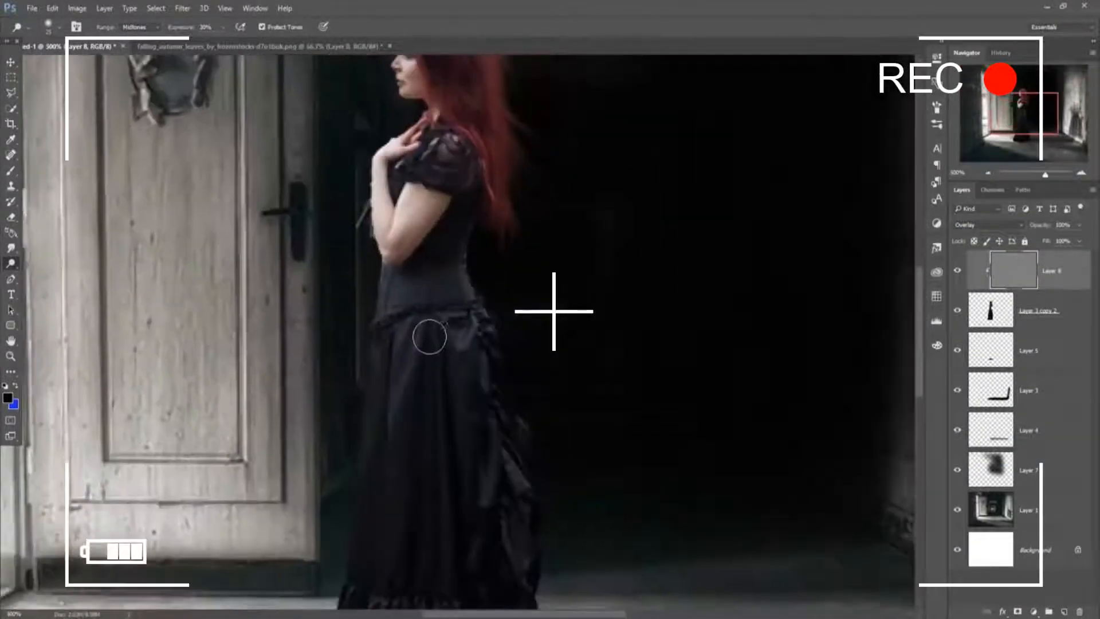
scroll(429, 337, "down", 2)
mouse_move(413, 142)
left_mouse_down()
mouse_move(418, 169)
mouse_move(418, 110)
mouse_move(420, 159)
left_mouse_up()
mouse_move(404, 202)
left_mouse_down()
mouse_move(385, 224)
mouse_move(418, 262)
mouse_move(351, 278)
mouse_move(365, 329)
mouse_move(410, 311)
mouse_move(390, 336)
mouse_move(373, 434)
mouse_move(365, 430)
mouse_move(383, 424)
mouse_move(421, 338)
left_mouse_up()
mouse_move(405, 375)
left_mouse_down()
mouse_move(395, 543)
mouse_move(420, 418)
left_mouse_up()
left_click_drag(413, 508, 448, 328)
mouse_move(400, 401)
left_mouse_down()
mouse_move(425, 292)
mouse_move(398, 499)
mouse_move(418, 423)
mouse_move(432, 446)
mouse_move(456, 197)
mouse_move(486, 174)
mouse_move(459, 260)
left_mouse_up()
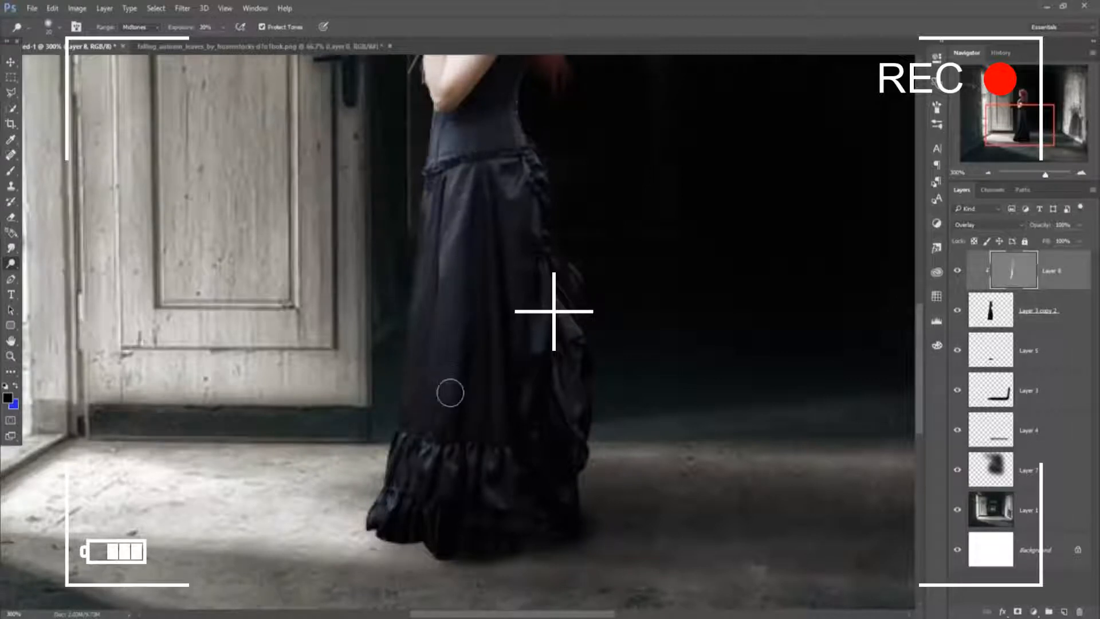
Step: Dodge more highlights on the hem ruffles, the waist and the long folds of the skirt
left_click_drag(446, 433, 415, 473)
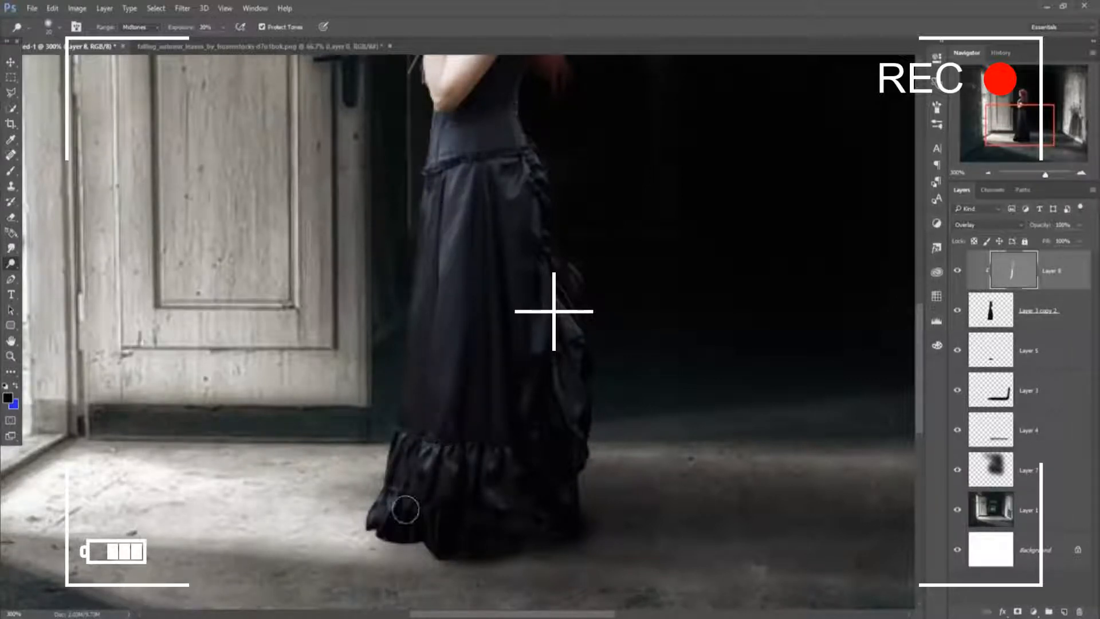
left_click_drag(510, 141, 478, 112)
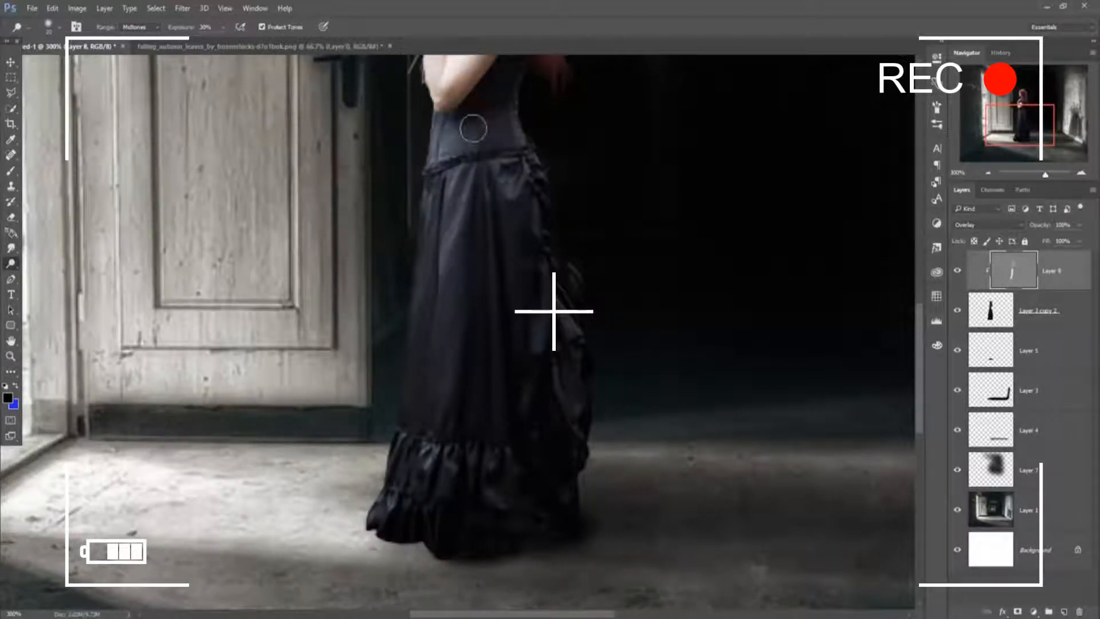
left_click_drag(491, 167, 491, 394)
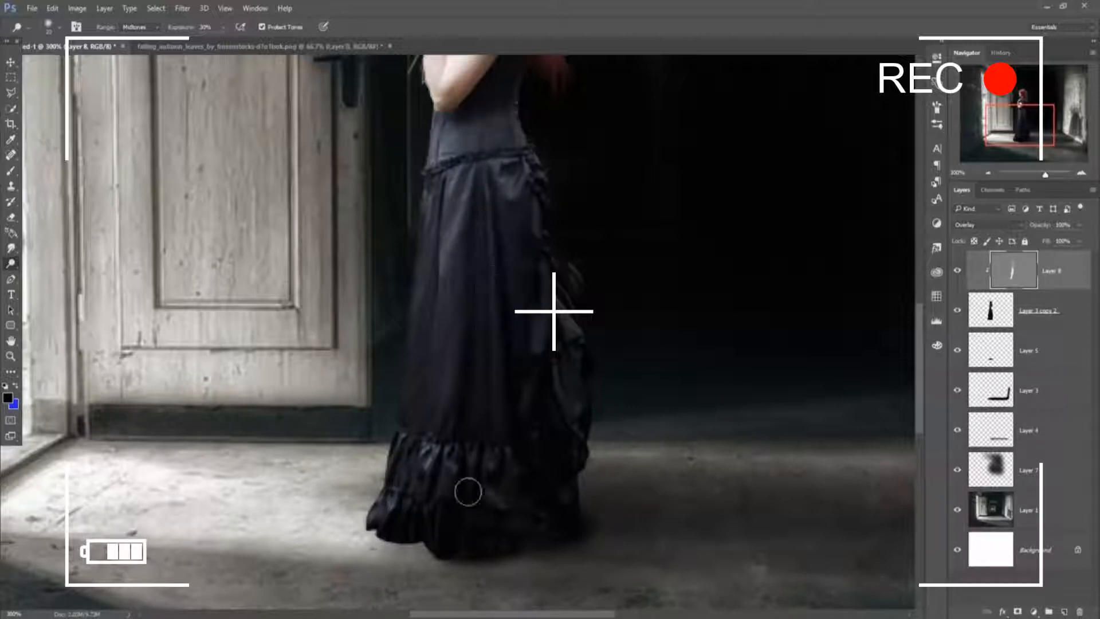
left_click_drag(449, 293, 438, 368)
Step: Duplicate the dodge layer to strengthen the highlights on the dress
right_click(1059, 279)
left_click(951, 128)
key("Return")
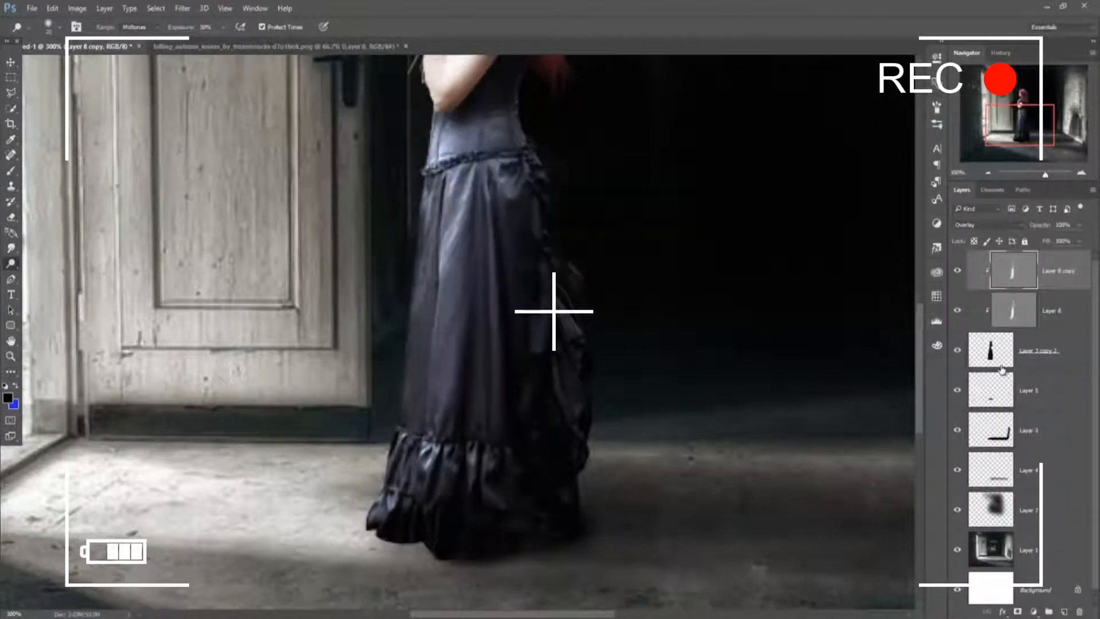
key("ctrl+1")
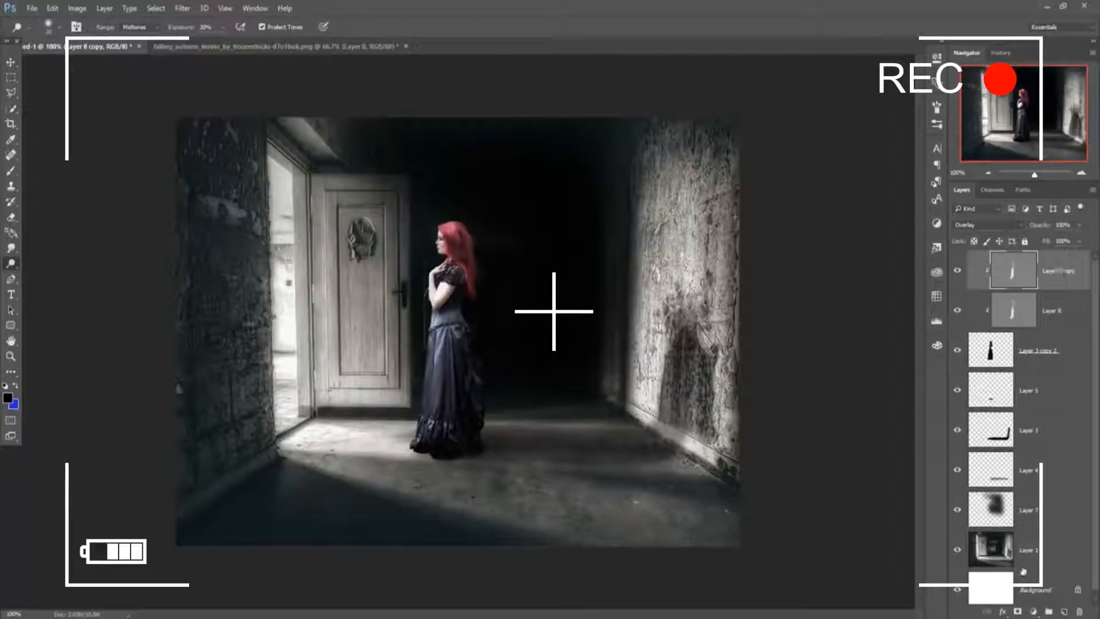
Step: Add a layer mask to the duplicated dodge layer and paint black over the woman's head and upper body, raising brush opacity to 100%
left_click(1018, 612)
left_click(11, 171)
left_click(454, 220)
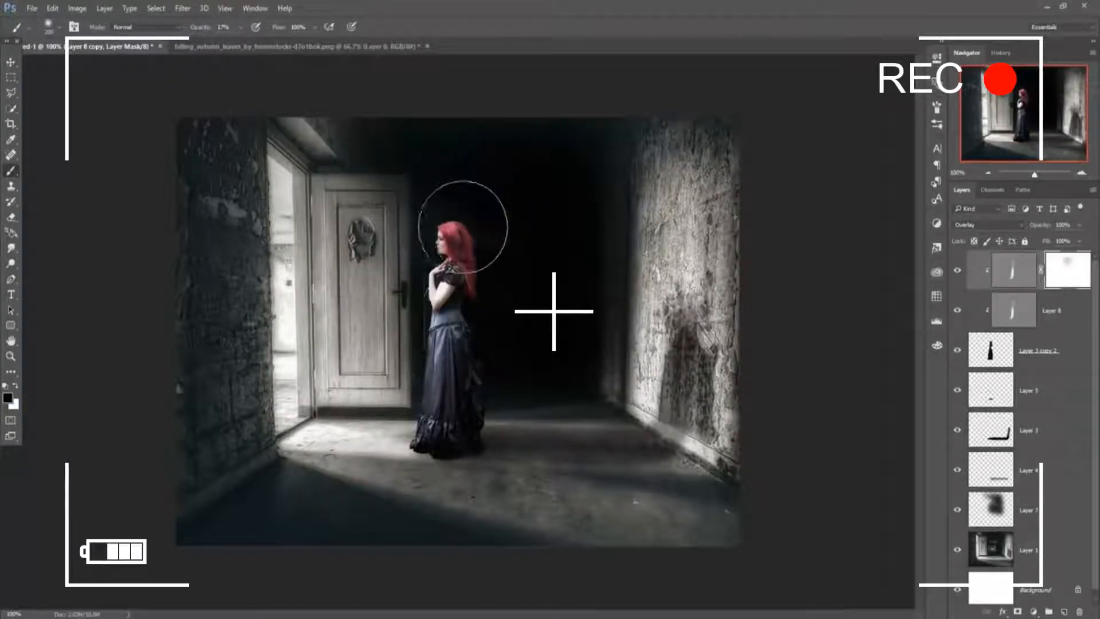
left_click(444, 259)
left_click(442, 262)
key("ctrl+plus")
key("ctrl+plus")
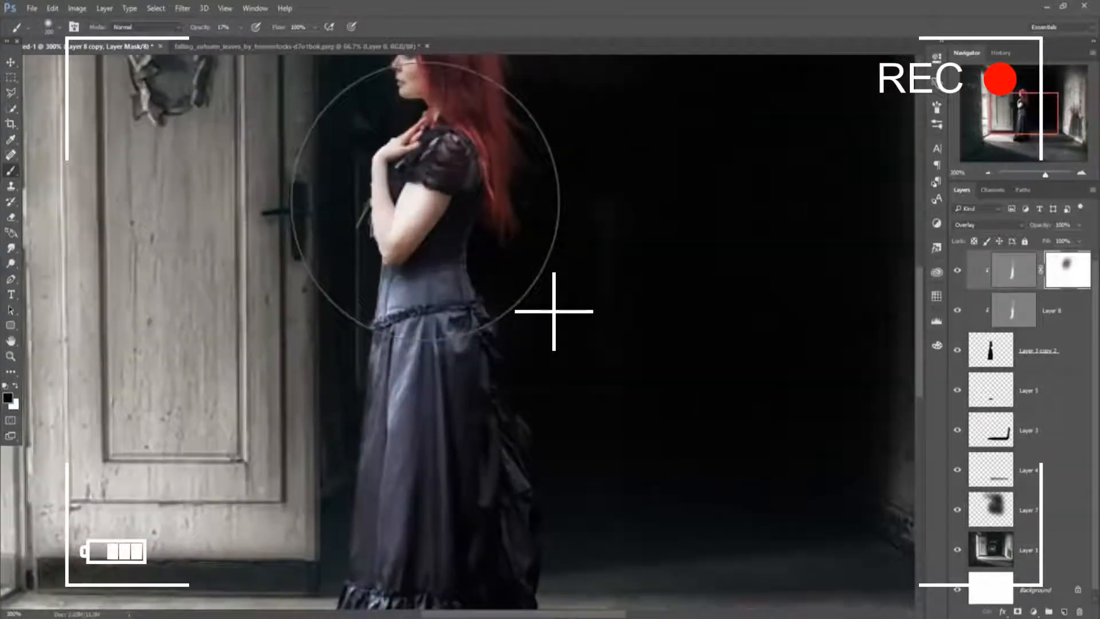
key("ctrl+minus")
key("0")
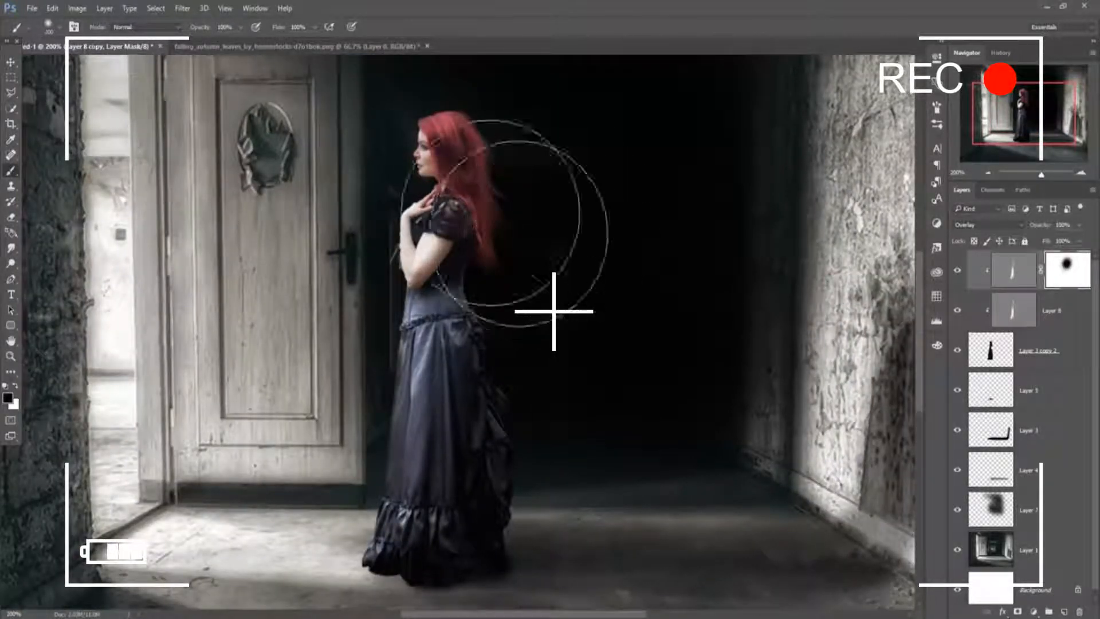
Step: Bring the falling autumn leaves image into the composite as the top layer and close its source document
key("v")
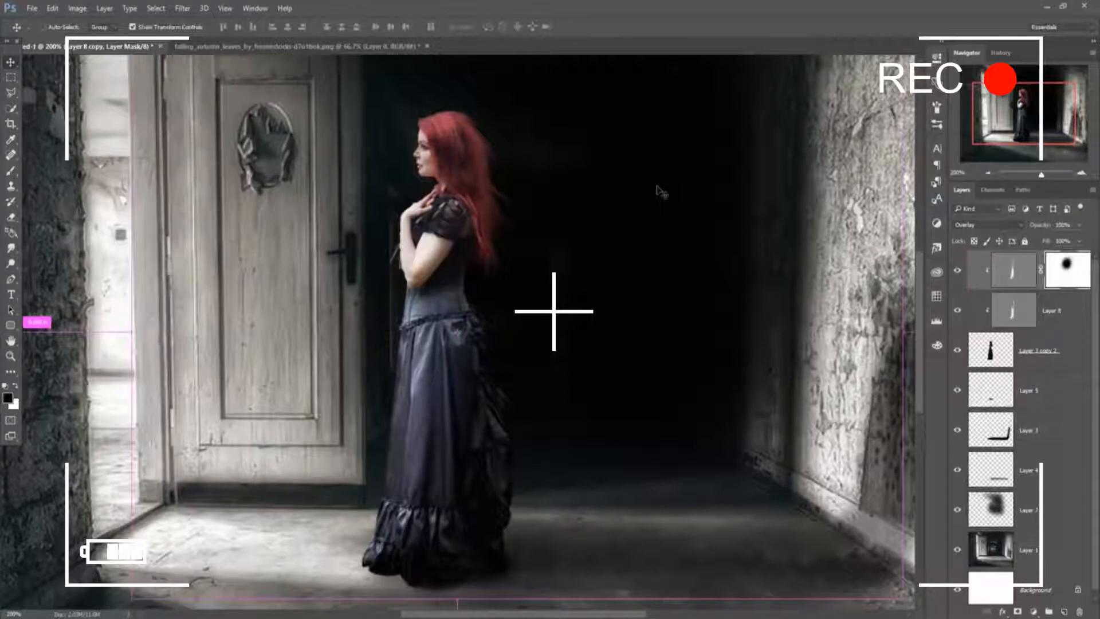
key("ctrl+minus")
left_click_drag(221, 49, 600, 168)
left_click_drag(715, 247, 429, 272)
left_click(824, 168)
Step: Rotate and reposition the leaves so they fall across the corridor around the woman, and apply the transform
left_click_drag(665, 170, 154, 44)
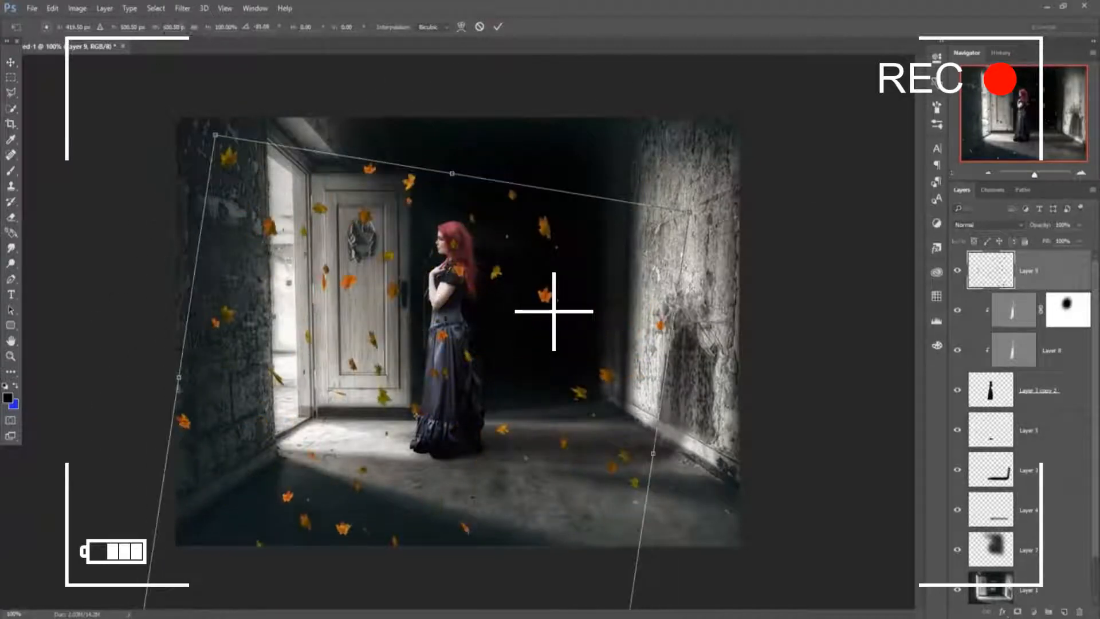
left_click_drag(383, 380, 406, 326)
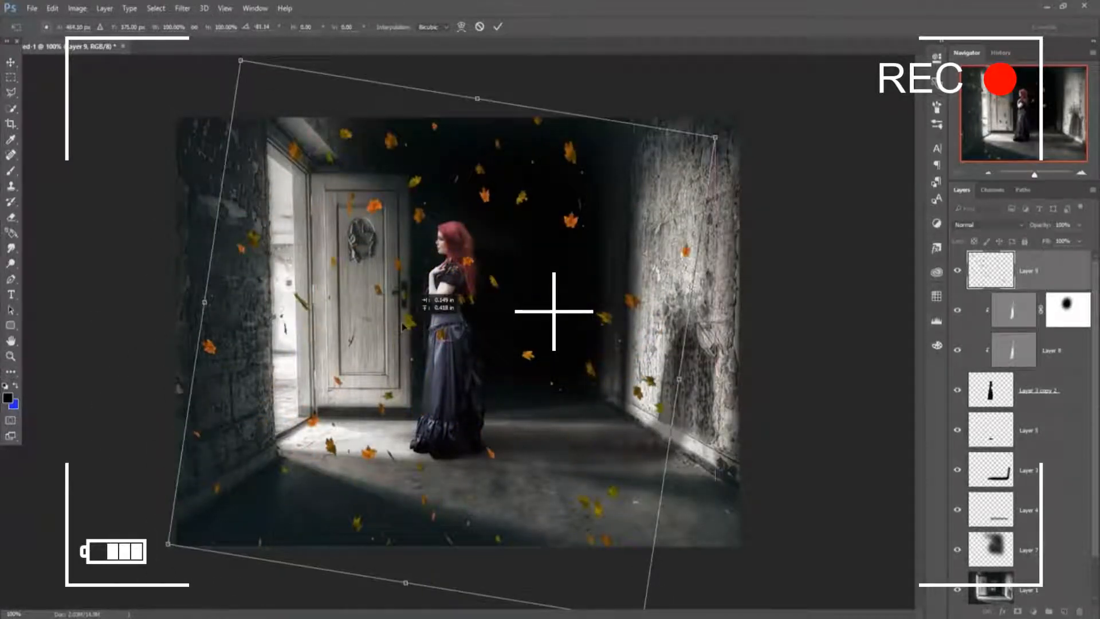
left_click_drag(729, 124, 719, 86)
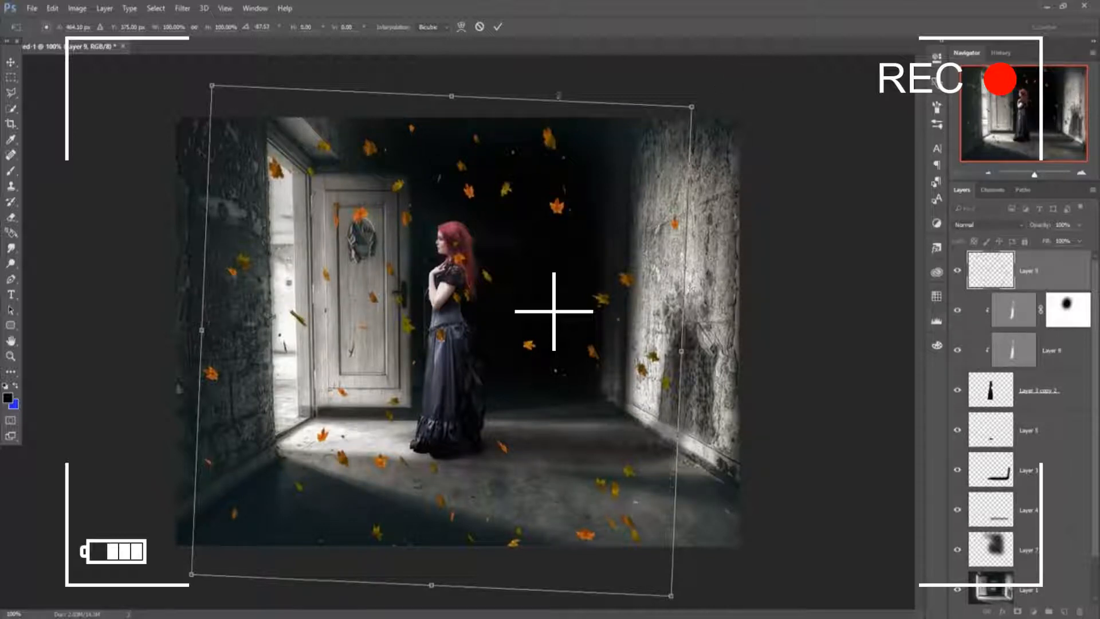
key("Return")
Step: Add a layer mask to the leaves and paint out those over the dark left wall and near the ceiling
left_click(1018, 611)
key("b")
mouse_move(196, 282)
left_mouse_down()
mouse_move(204, 250)
mouse_move(221, 368)
mouse_move(216, 508)
mouse_move(209, 191)
left_mouse_up()
left_click(547, 132)
Step: Shrink the brush and mask out individual leaves over the door, its wreath and the bright doorway
key("bracketleft")
key("bracketleft")
key("bracketleft")
key("bracketleft")
key("bracketleft")
key("bracketleft")
key("bracketleft")
key("bracketleft")
key("bracketleft")
key("bracketleft")
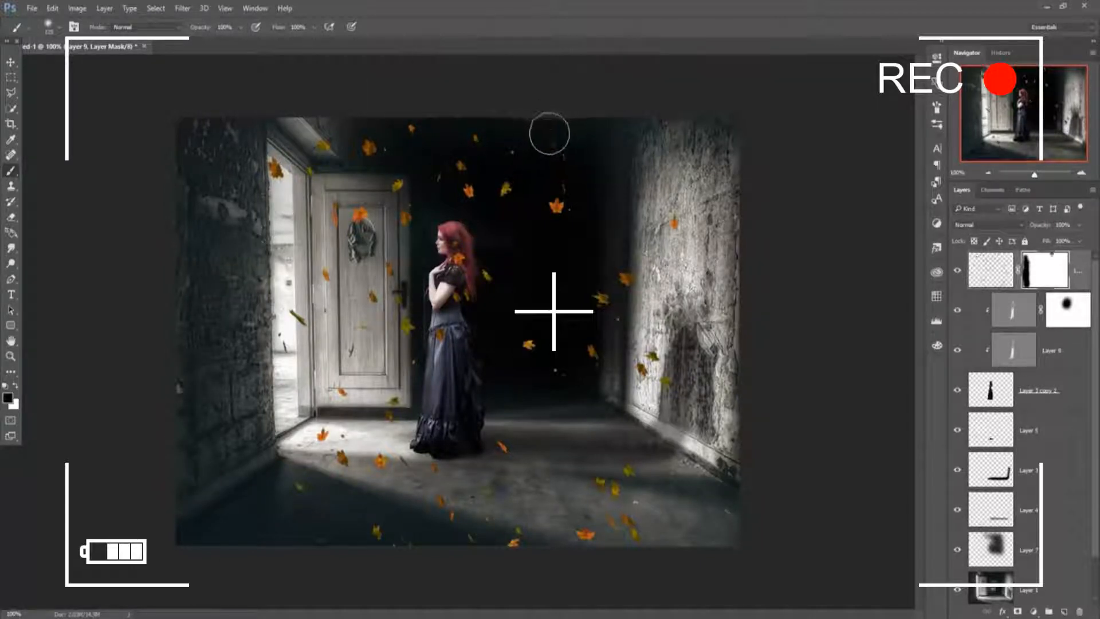
left_click(404, 323)
left_click(296, 316)
left_click(404, 219)
Step: Mask out the leaves scattered across the foreground floor
mouse_move(443, 501)
left_mouse_down()
mouse_move(506, 540)
mouse_move(359, 484)
mouse_move(294, 490)
mouse_move(375, 530)
left_mouse_up()
left_click(576, 533)
left_click_drag(575, 534, 597, 483)
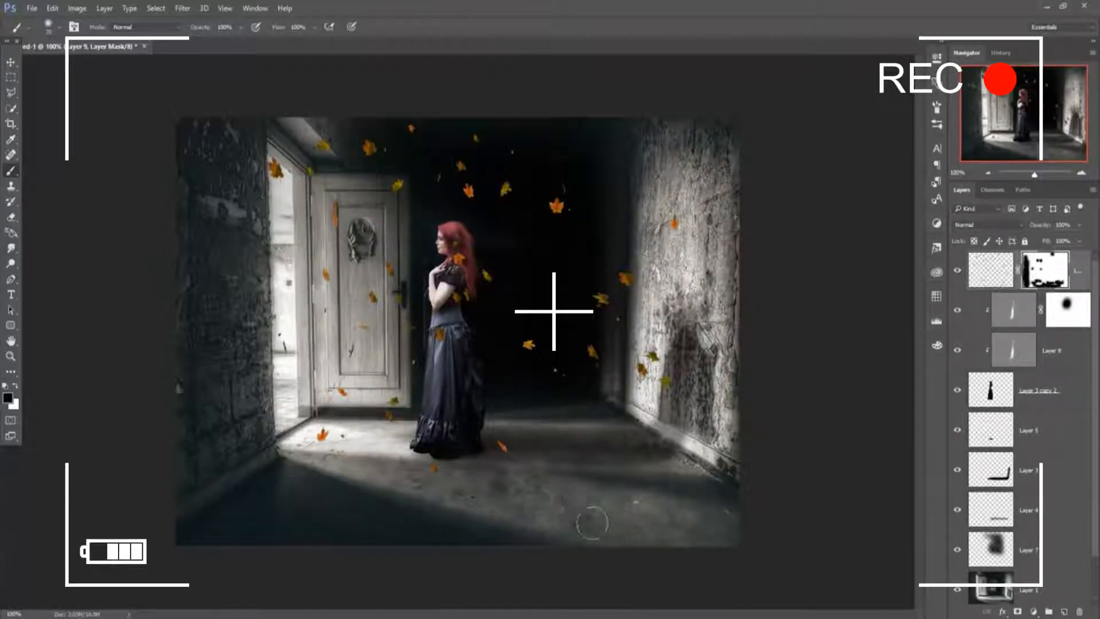
left_click(182, 8)
mouse_move(240, 140)
left_click(361, 218)
left_click(969, 250)
Step: Apply a short, nearly horizontal Motion Blur to the falling leaves themselves rather than to their layer mask
left_click(975, 277)
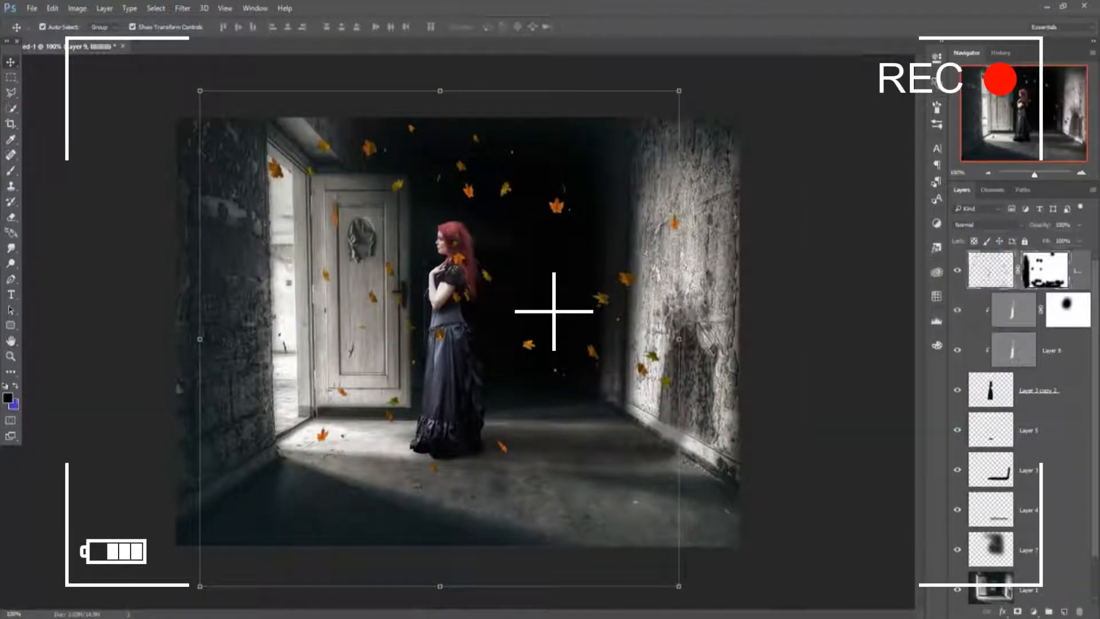
left_click(182, 8)
left_click(361, 207)
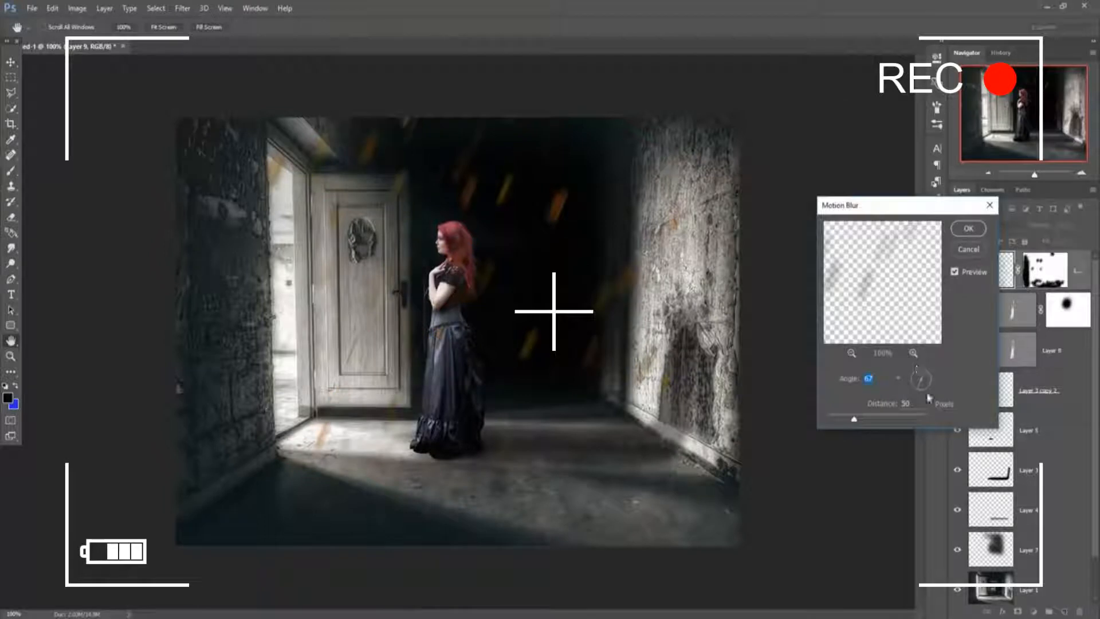
left_click(938, 383)
left_click_drag(854, 419, 840, 422)
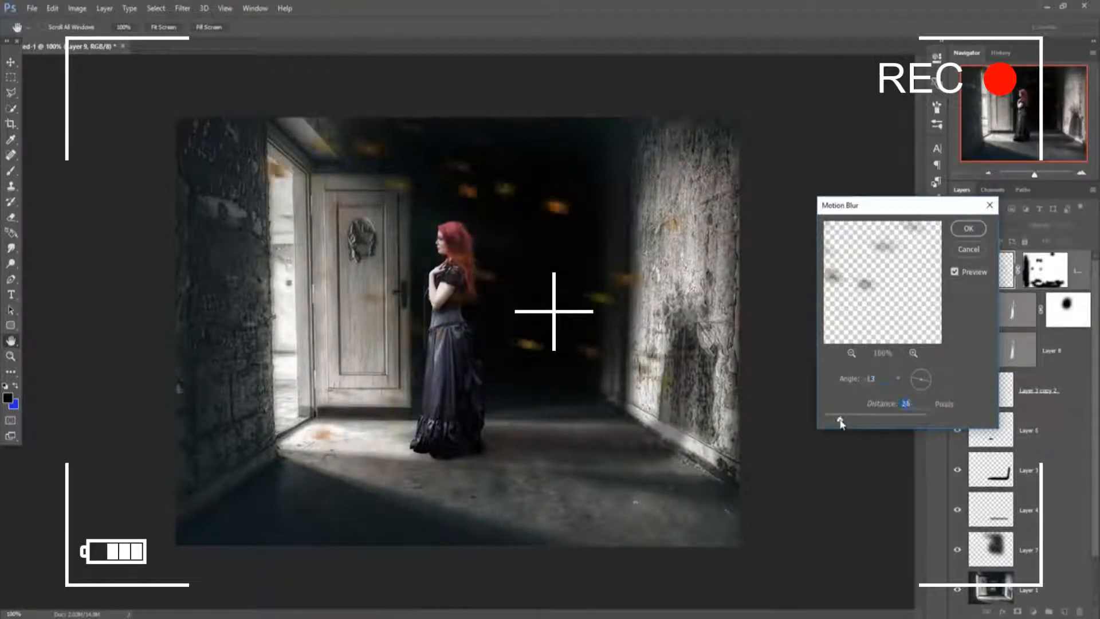
left_click(969, 228)
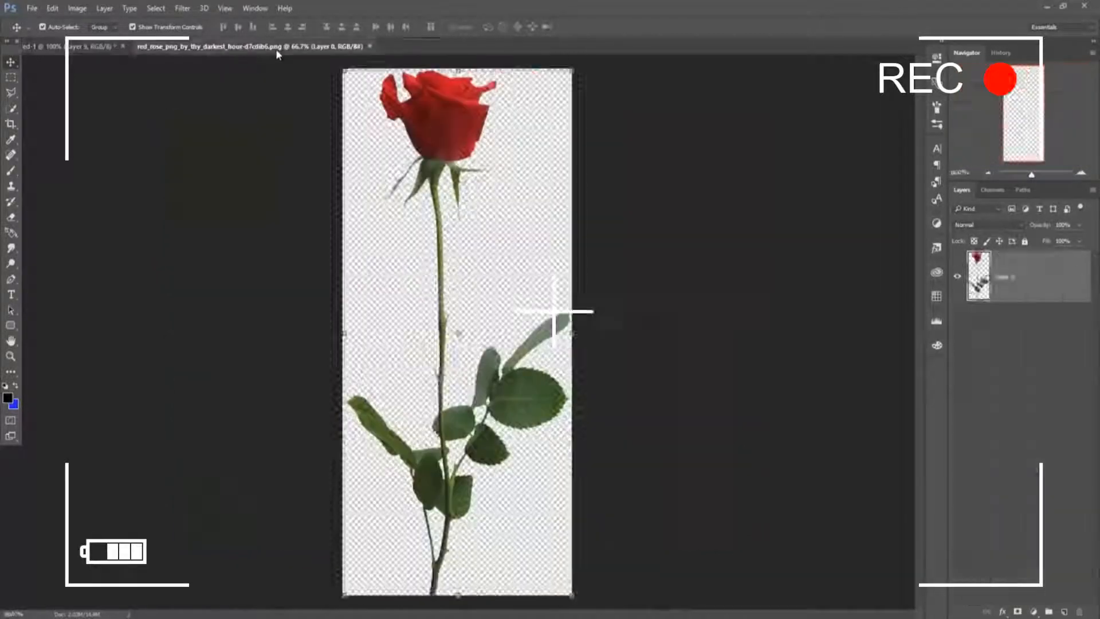
Step: Copy the red rose from its own document into the corridor composite and close the rose document
left_click_drag(229, 46, 715, 160)
left_click_drag(694, 269, 431, 267)
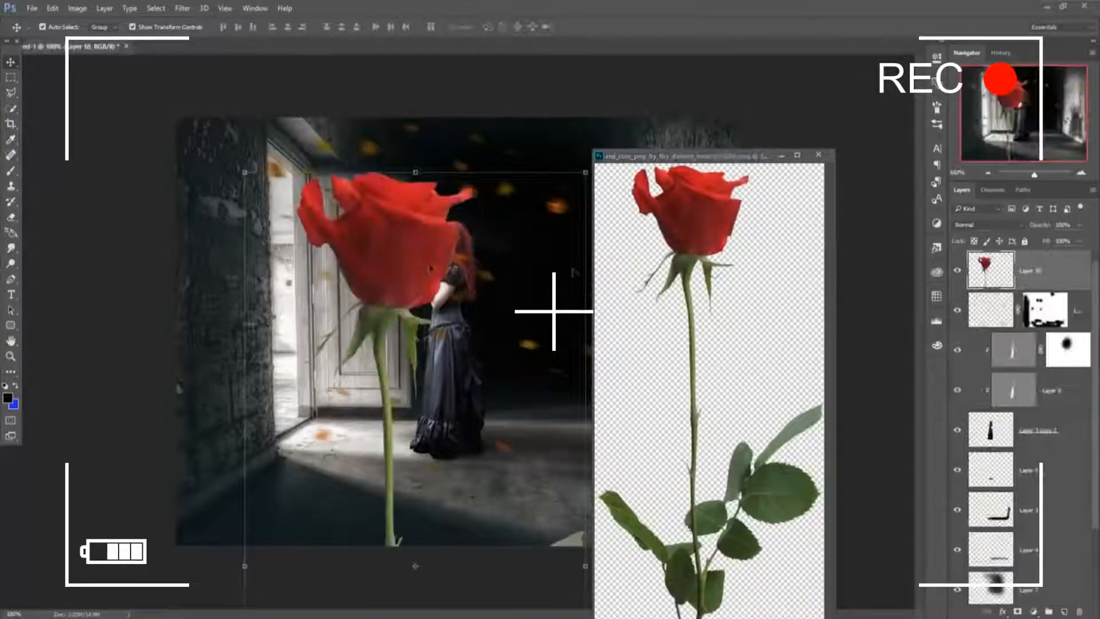
left_click(819, 154)
Step: Shrink and rotate the rose so it lies on the lit floor between the door and the woman, and apply the transform
left_click_drag(585, 172, 450, 482)
left_click_drag(430, 518, 418, 485)
left_click_drag(343, 428, 347, 431)
mouse_move(390, 453)
left_mouse_down()
mouse_move(352, 439)
mouse_move(399, 439)
left_mouse_up()
left_click(497, 29)
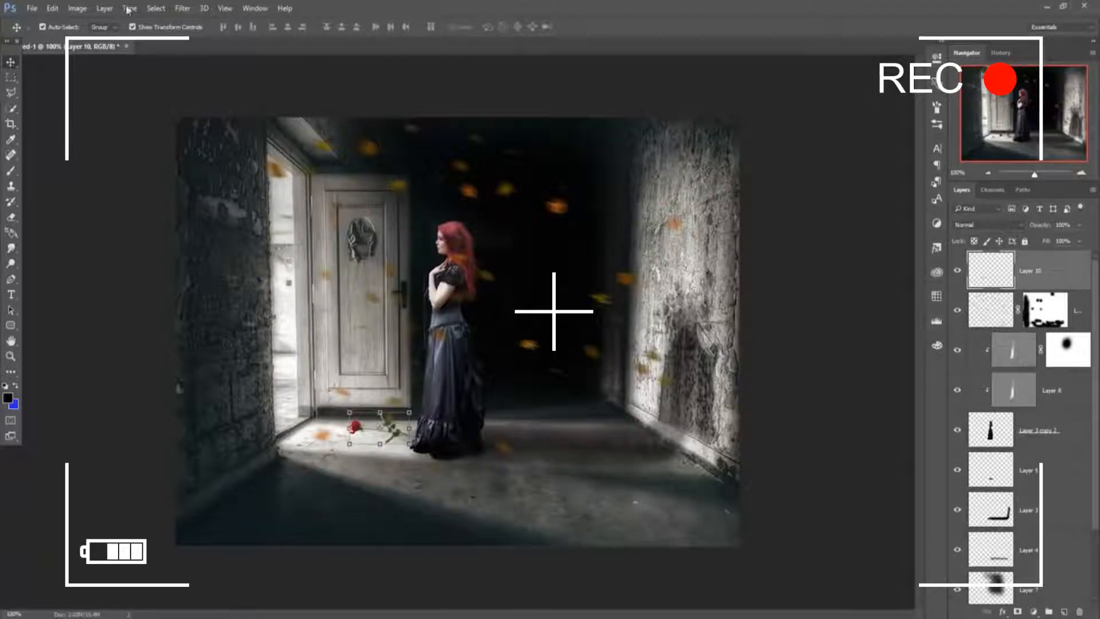
Step: Add a Multiply drop shadow to the rose with 50% opacity, a 147° angle and 4 px distance
left_click(1002, 613)
left_click(1005, 605)
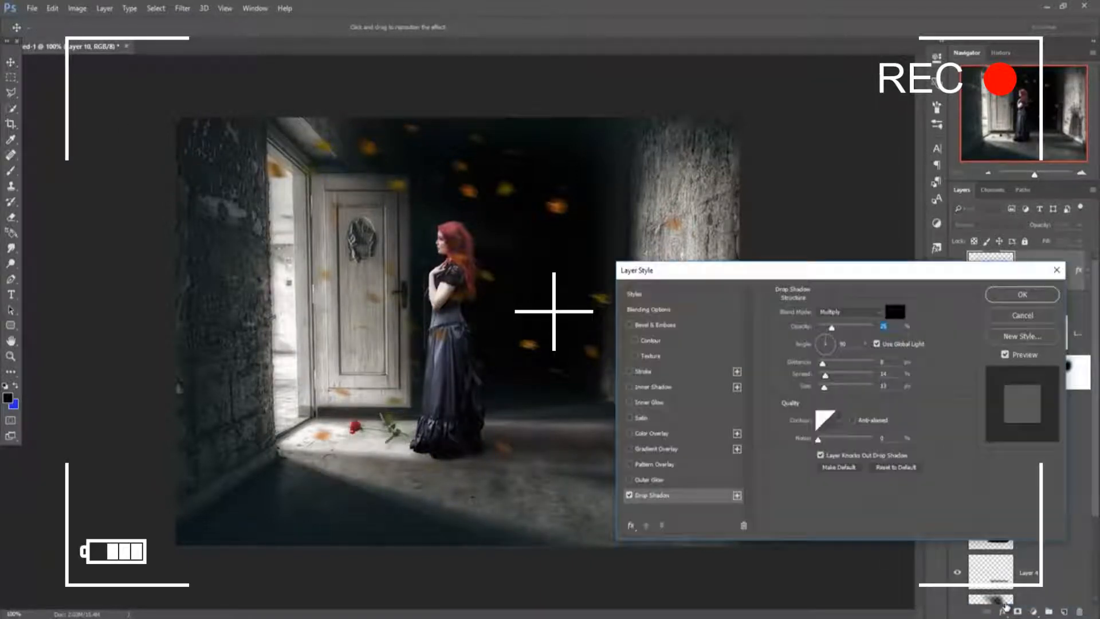
mouse_move(837, 333)
left_mouse_down()
mouse_move(849, 329)
mouse_move(830, 339)
left_mouse_up()
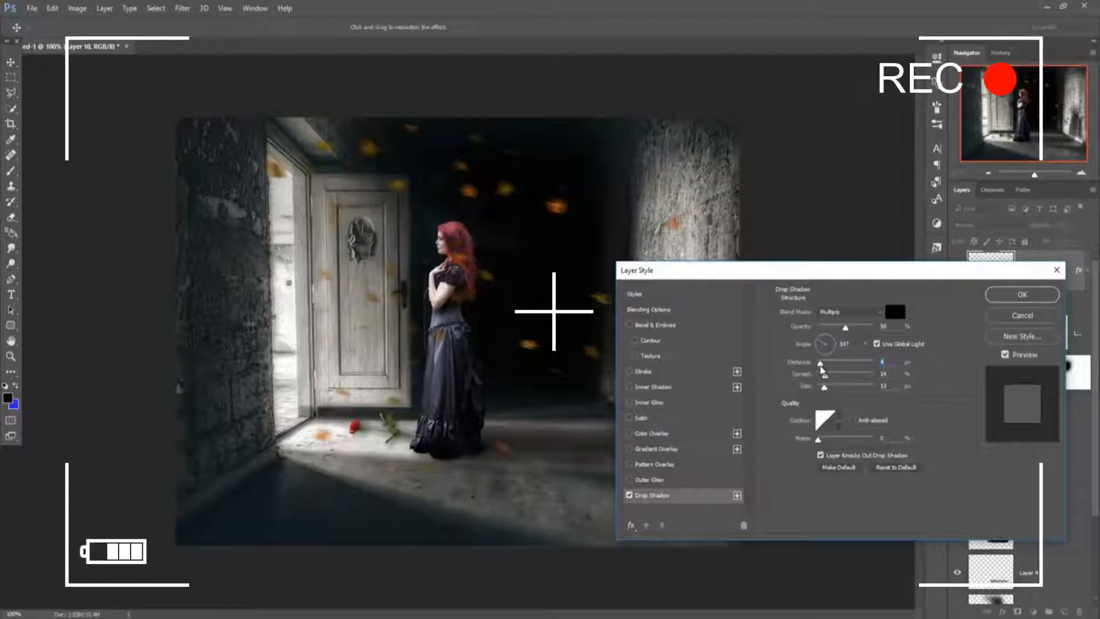
key("Return")
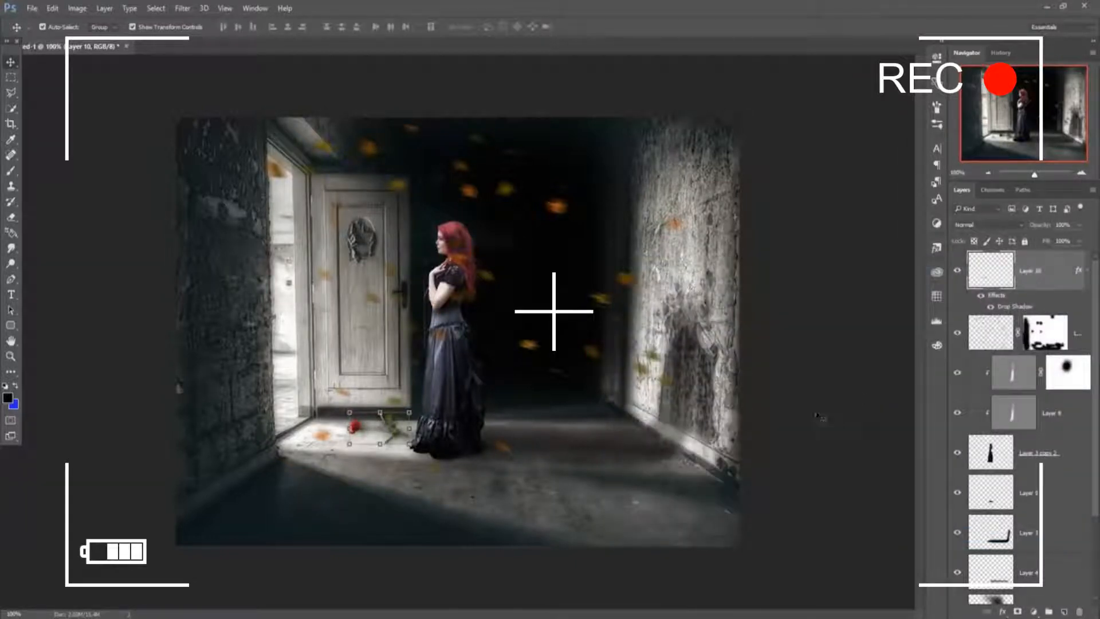
Step: Compare the image with and without the leaves, and slightly lower the leaves' saturation with the Camera Raw filter
left_click(957, 334)
left_click(957, 337)
left_click(957, 338)
left_click(957, 338)
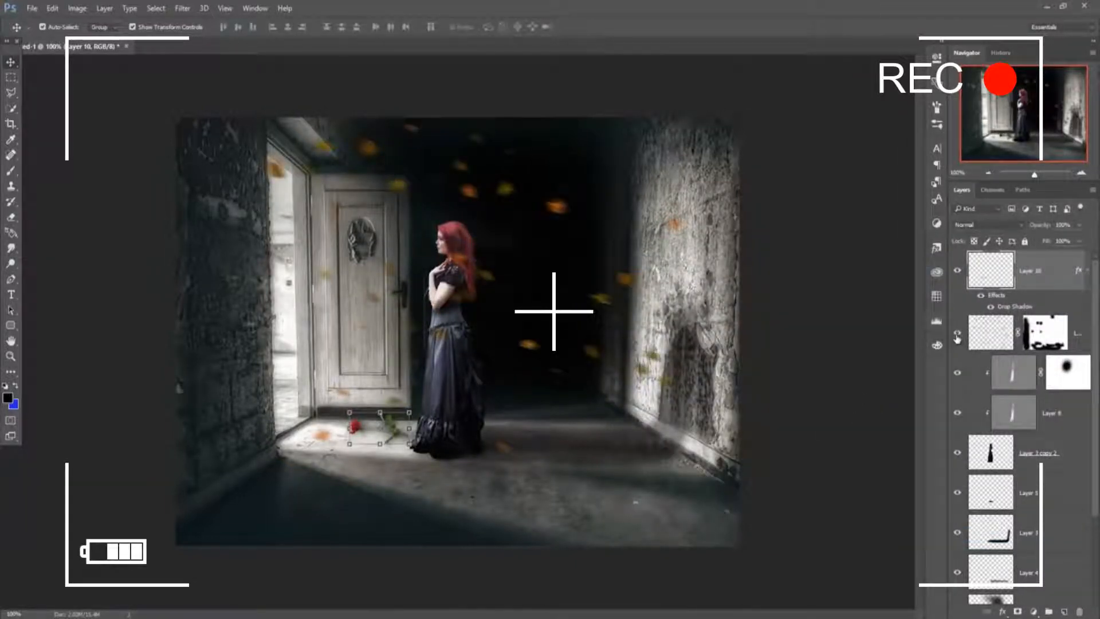
left_click(997, 335)
left_click(182, 8)
left_click(192, 79)
left_click_drag(687, 407, 672, 410)
left_click(739, 596)
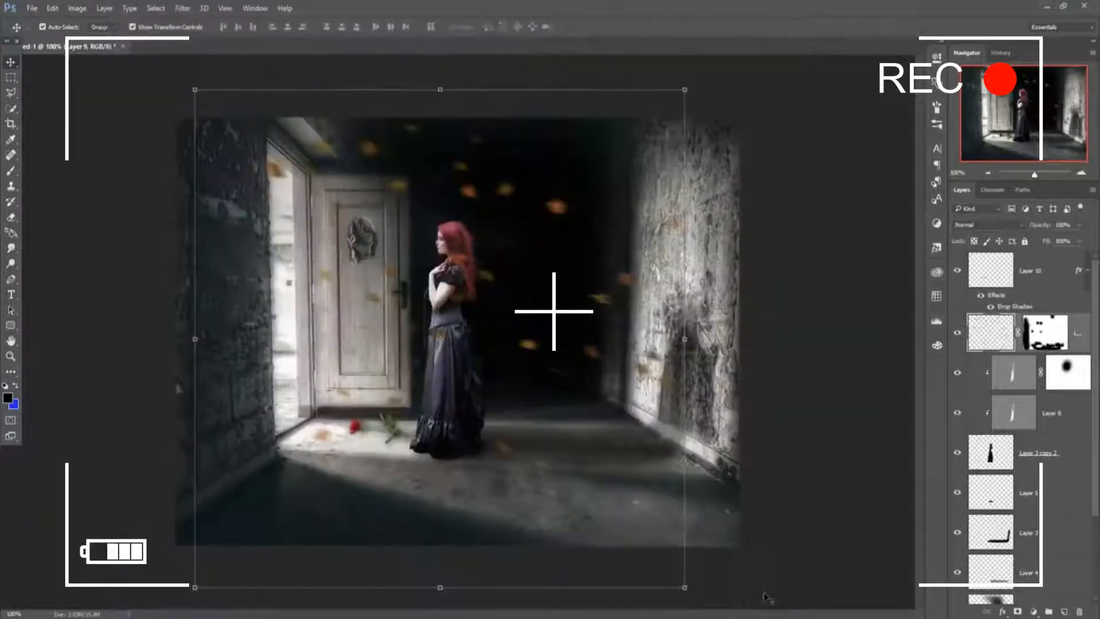
Step: Paint on the leaves' layer mask to hide the leaves in the upper darkness, on the upper right wall and above the door
left_click(1046, 333)
key("b")
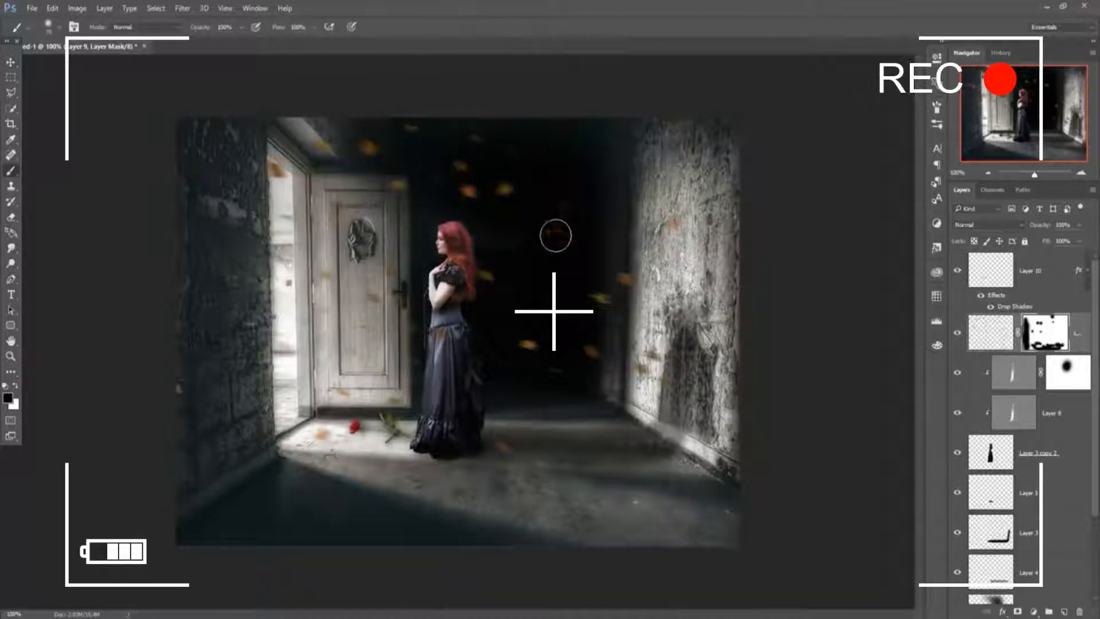
left_click(671, 222)
left_click(471, 190)
left_click(499, 184)
left_click(402, 184)
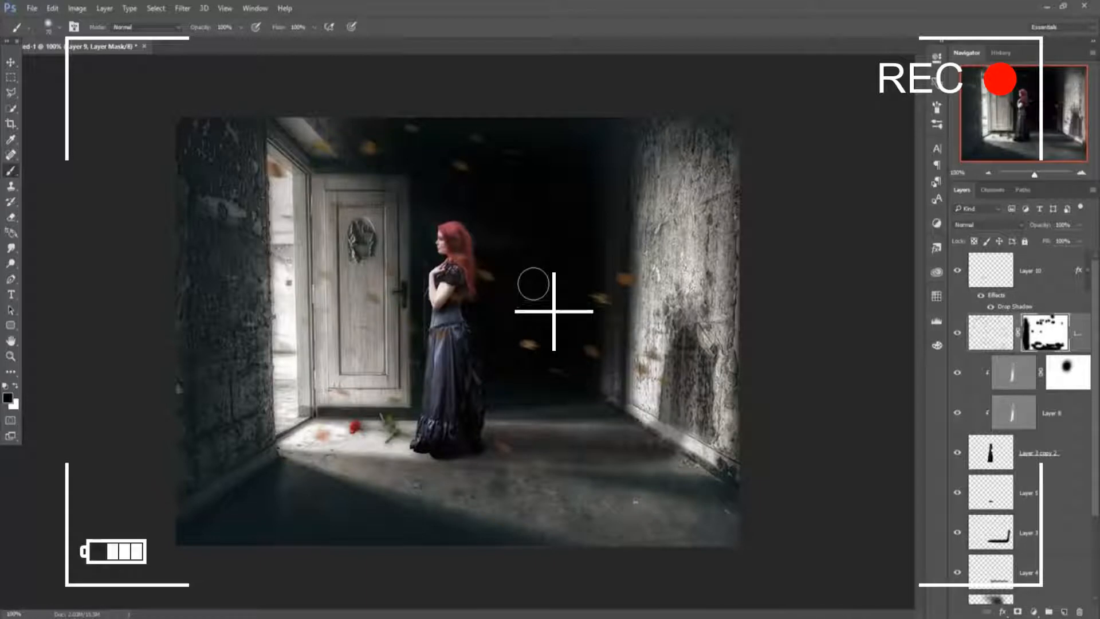
left_click(10, 62)
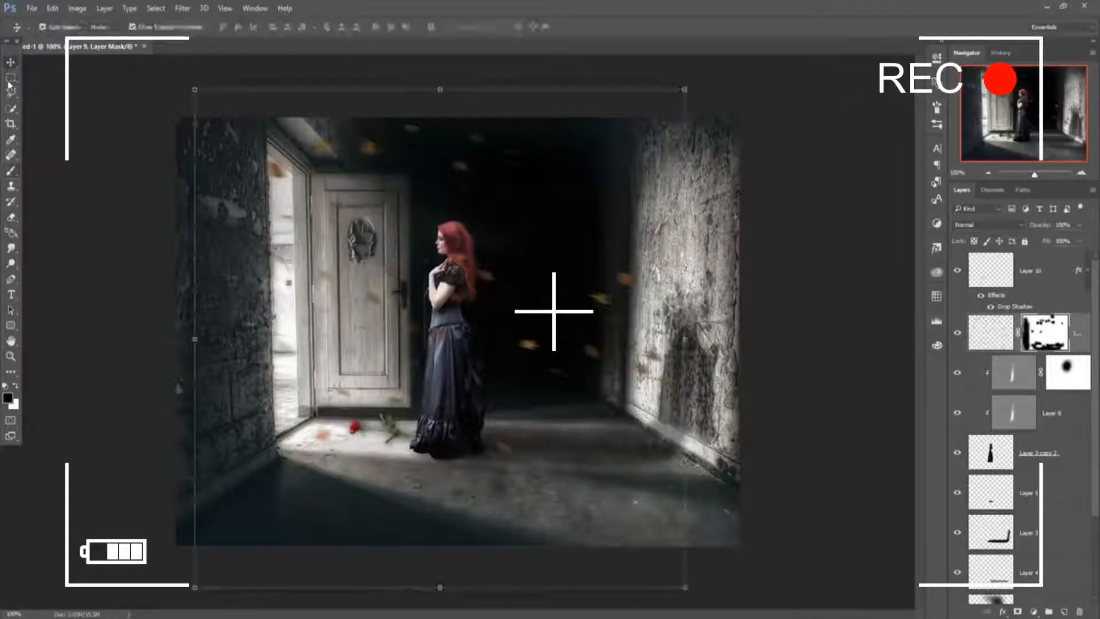
Step: Add a Color Balance adjustment above the rose layer and shift the midtones slightly toward red and blue
left_click(1037, 275)
left_click(1034, 612)
left_click(1010, 486)
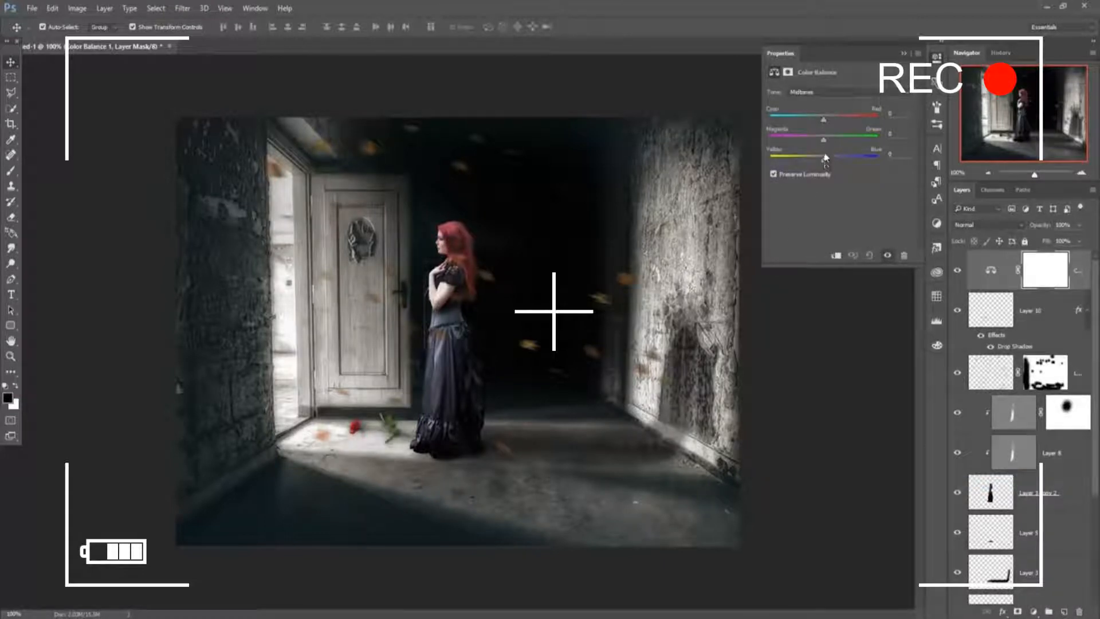
left_click_drag(828, 121, 835, 121)
left_click_drag(825, 160, 834, 161)
left_click(903, 55)
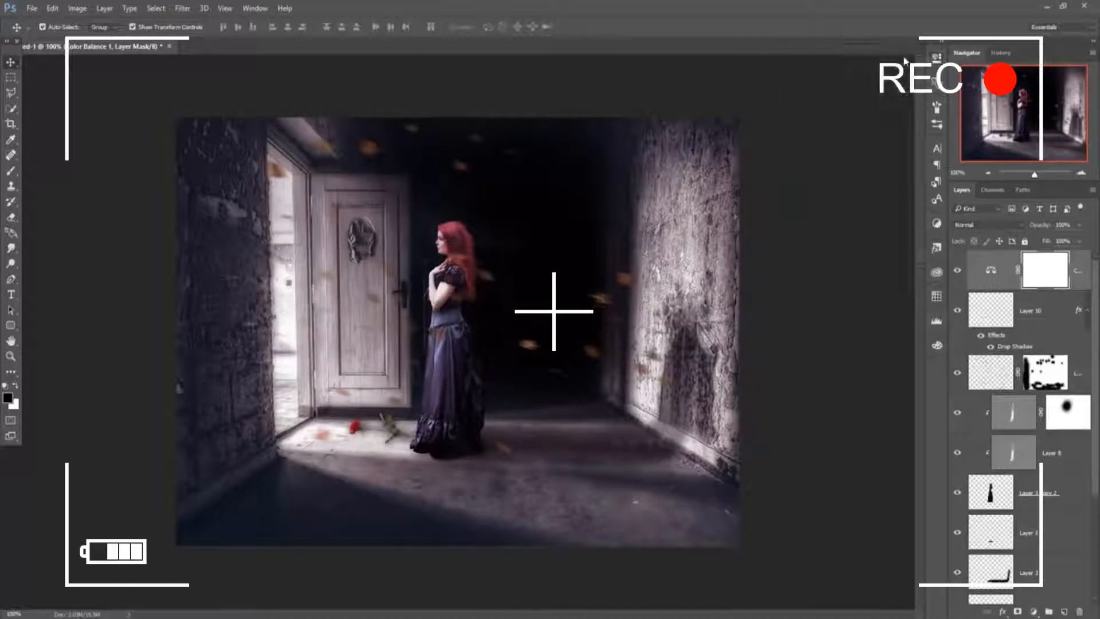
Step: Stamp all visible layers into a new top layer and duplicate that merged layer
left_click(1079, 274)
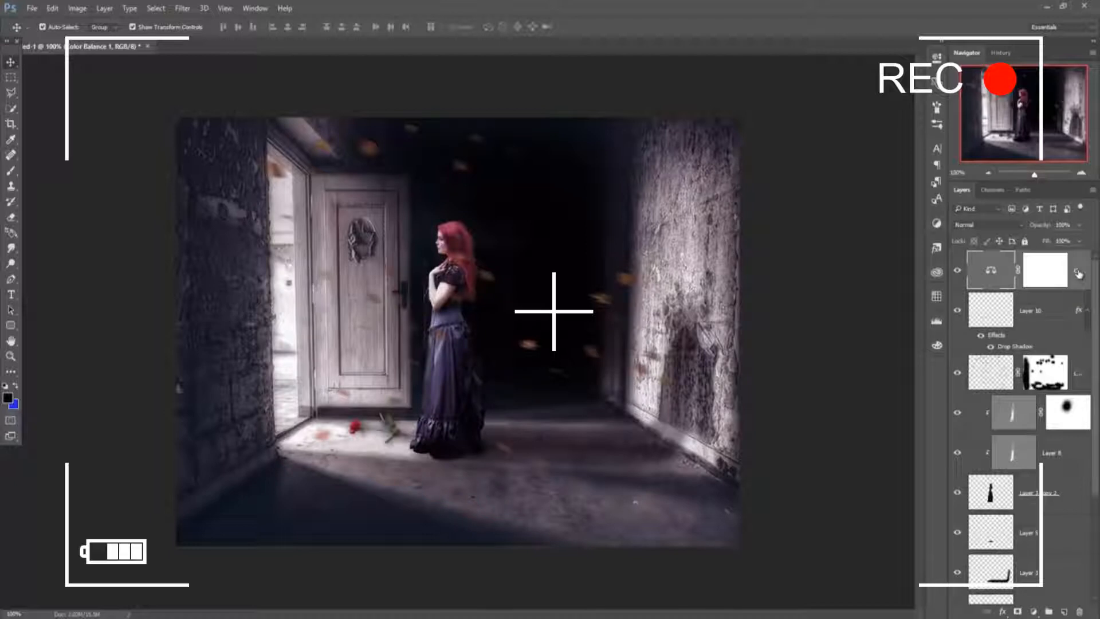
key("ctrl+shift+alt+e")
right_click(1077, 274)
left_click(940, 128)
left_click(649, 194)
Step: In the Camera Raw filter, split-tone the duplicate with highlights at hue 56, saturation 8 and shadows at hue 255, saturation 7
left_click(182, 9)
left_click(212, 76)
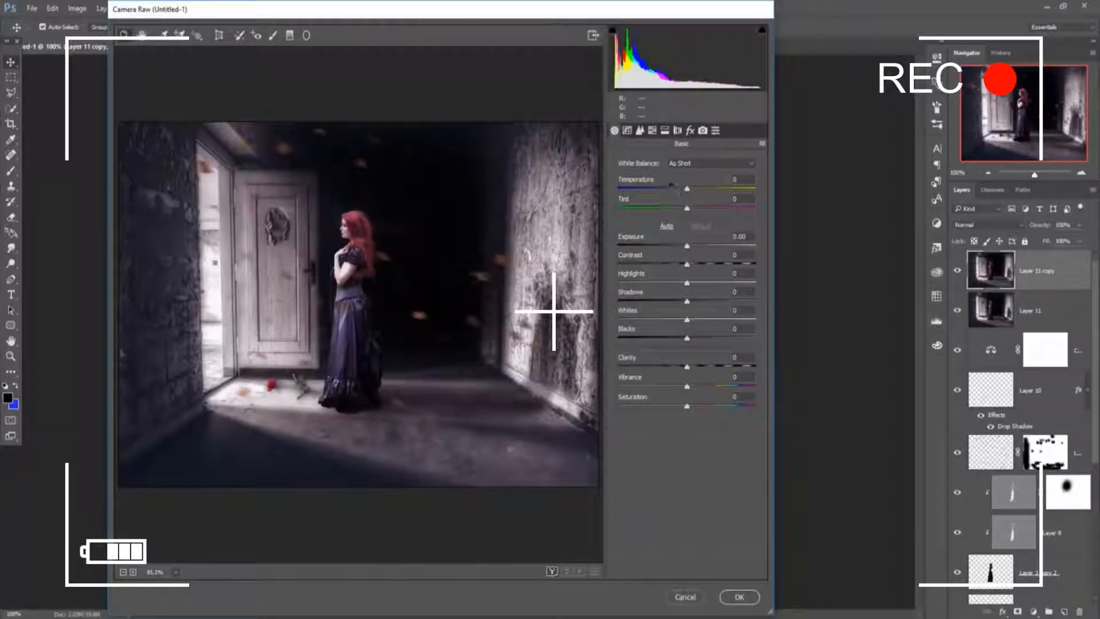
left_click(665, 130)
left_click_drag(614, 179, 632, 202)
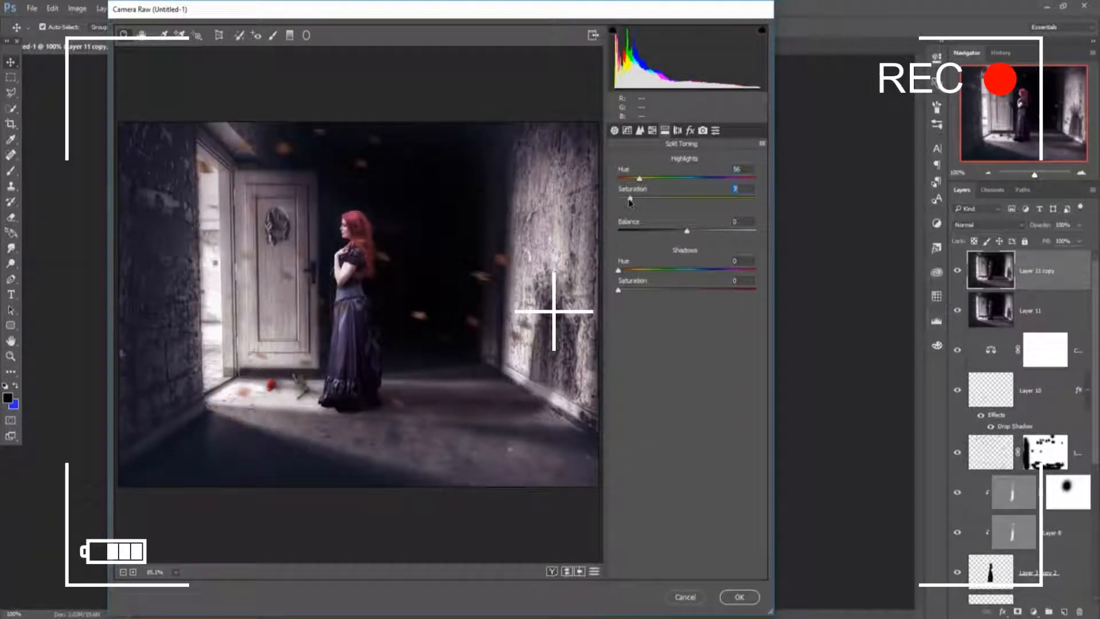
left_click_drag(618, 290, 715, 293)
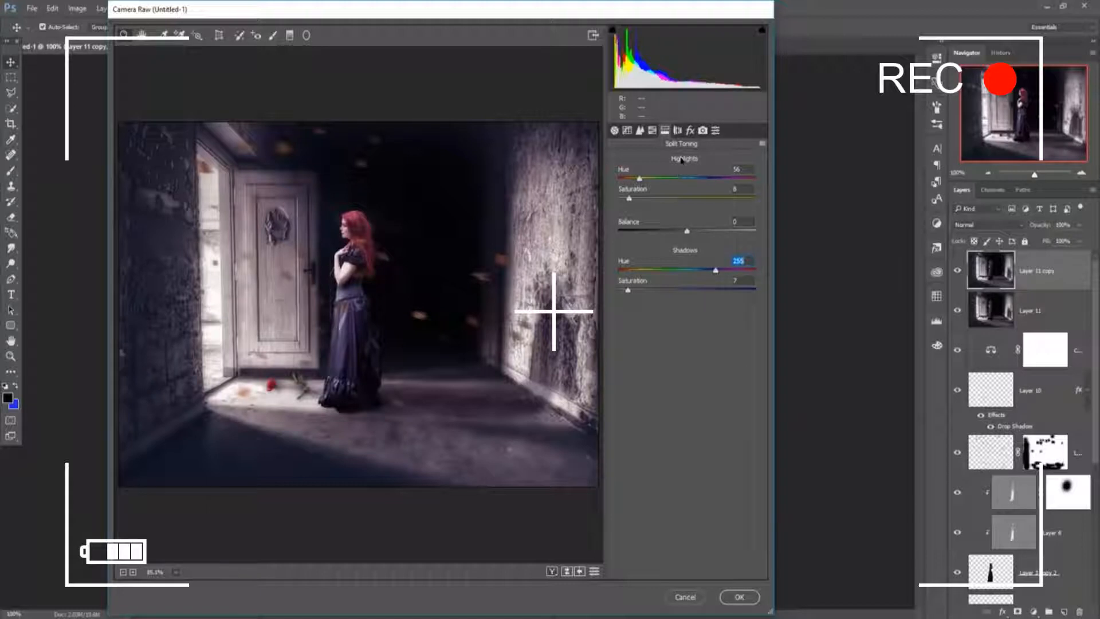
Step: Add a subtle dark post-crop vignette with an amount of about -8 and apply the Camera Raw filter
left_click(690, 130)
left_click_drag(687, 327, 682, 328)
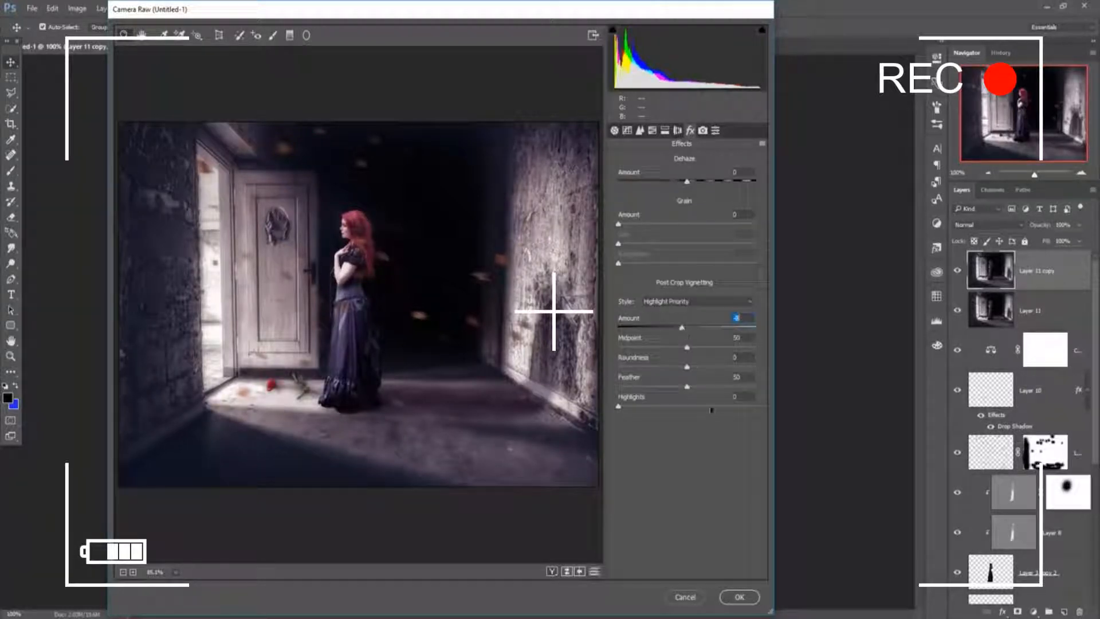
left_click(741, 596)
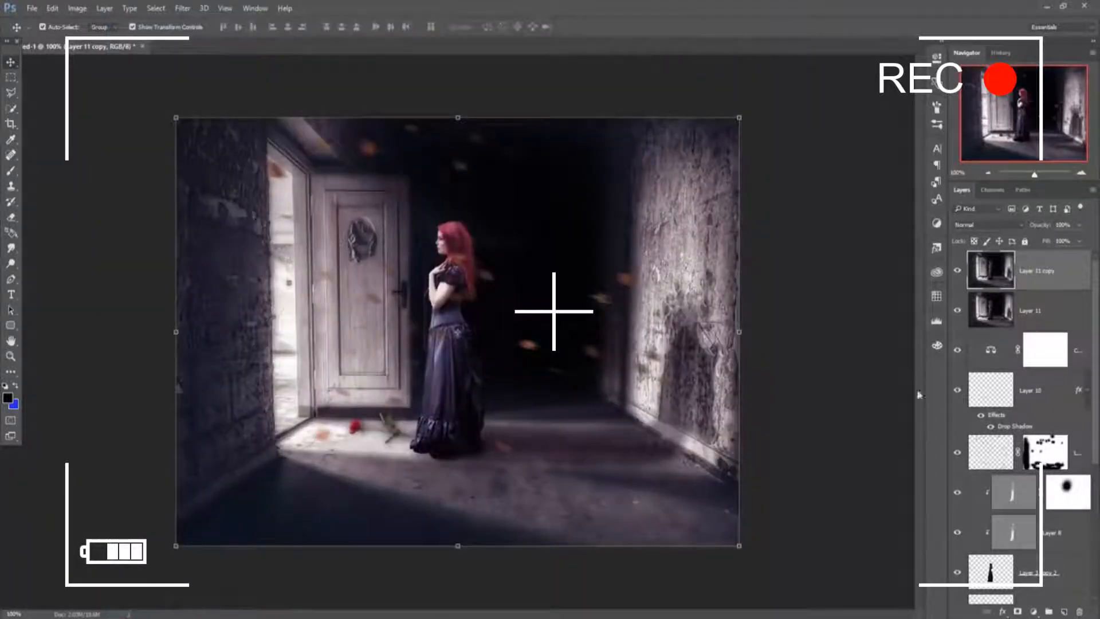
Step: Apply Color Efex Pro 4's Cross Processing filter at 23% strength, slightly lowering its Highlights setting
left_click(183, 8)
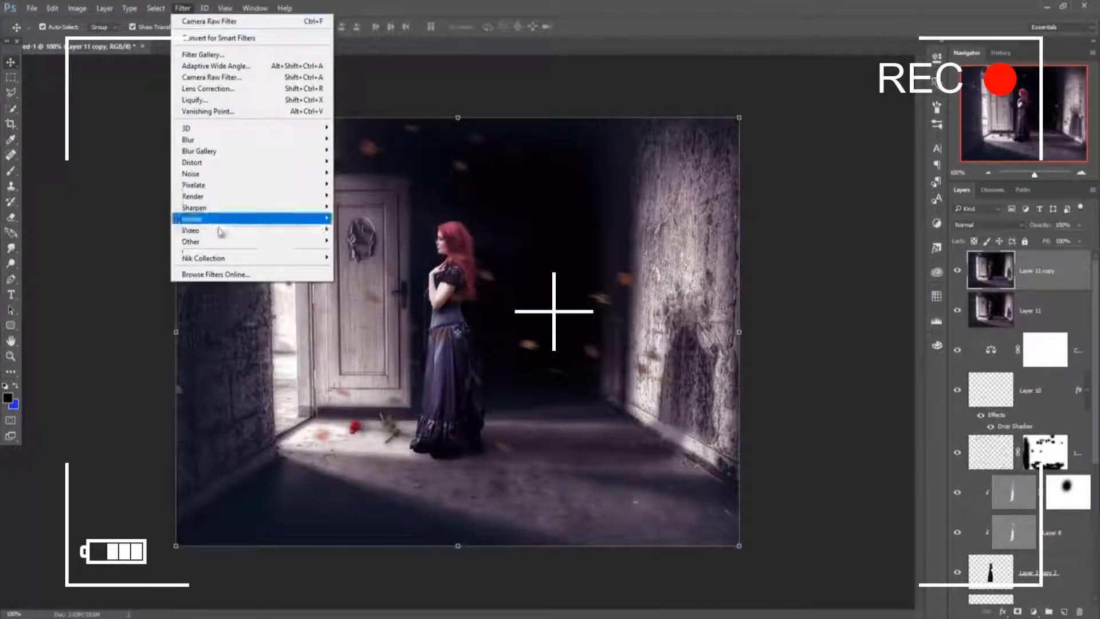
mouse_move(221, 259)
left_click(379, 269)
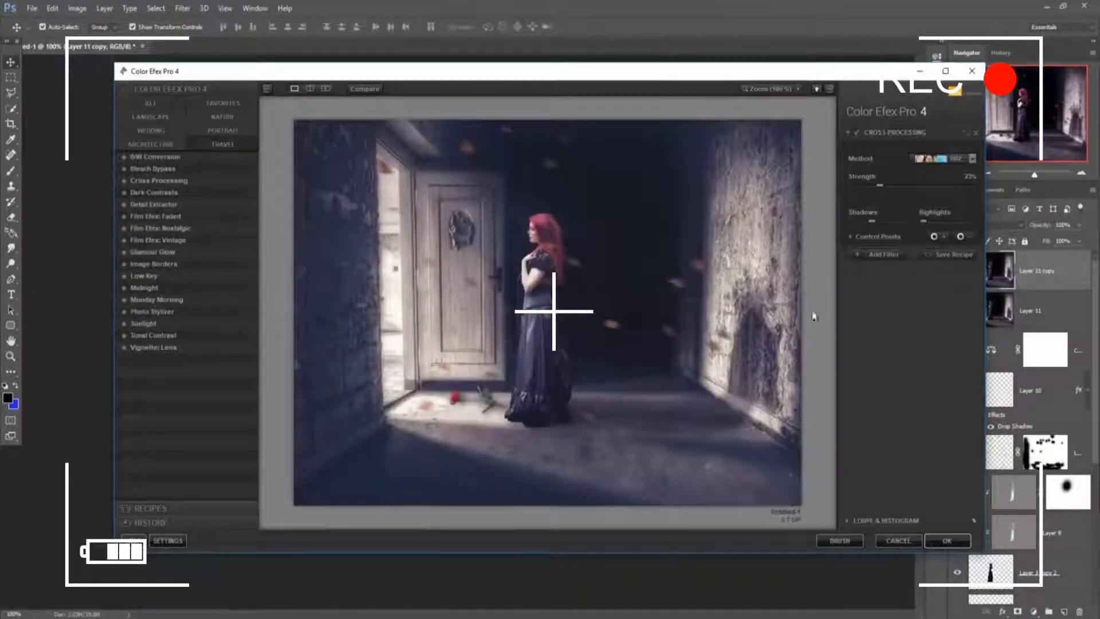
mouse_move(923, 221)
left_mouse_down()
mouse_move(935, 222)
mouse_move(919, 223)
left_mouse_up()
left_click(948, 540)
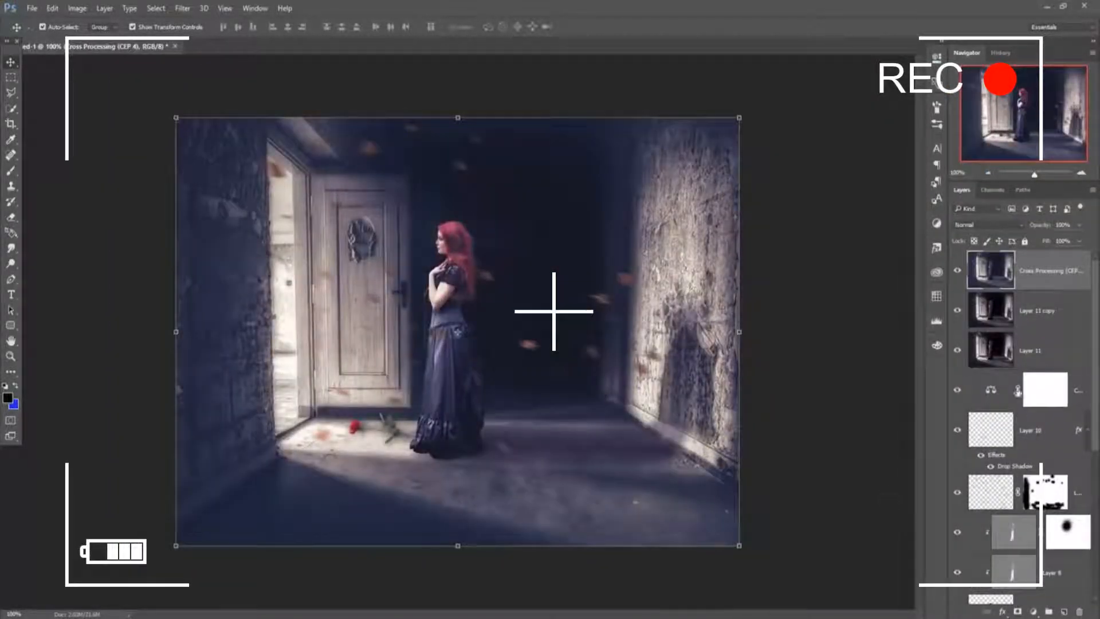
Step: Add a Photo Filter adjustment on top and set its colour to bright green 00ec21
left_click(1033, 612)
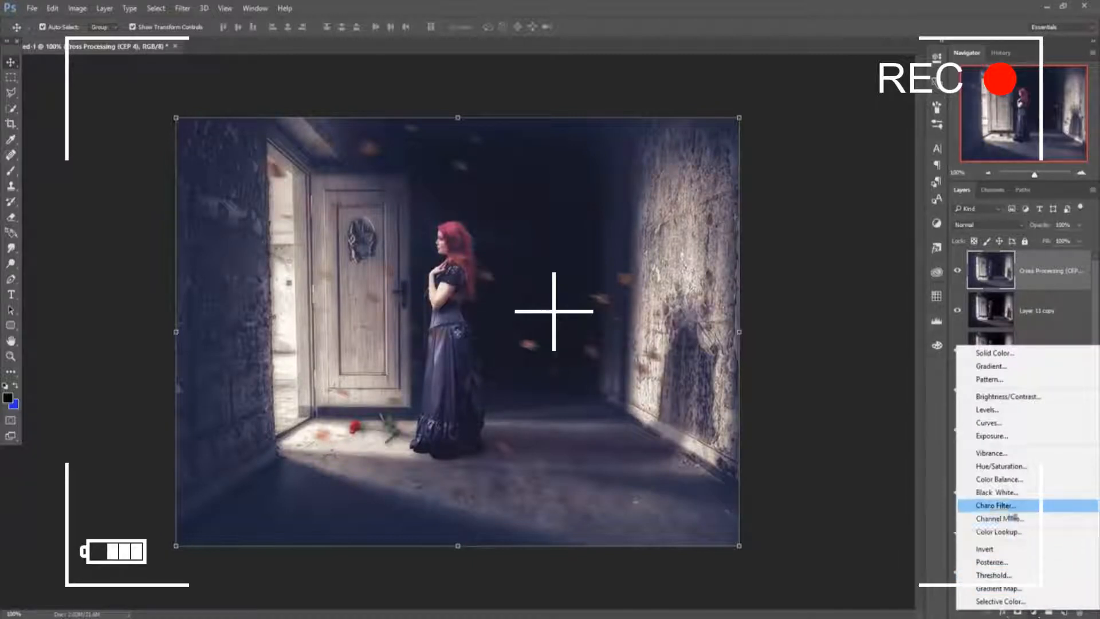
left_click(986, 506)
left_click(804, 109)
left_click(770, 227)
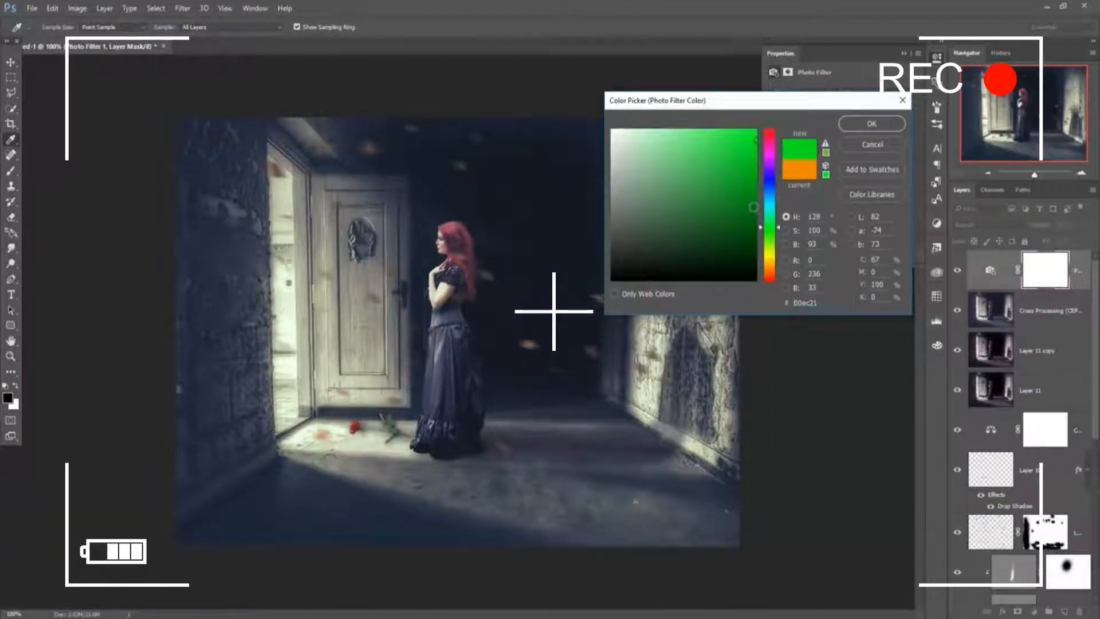
left_click(871, 123)
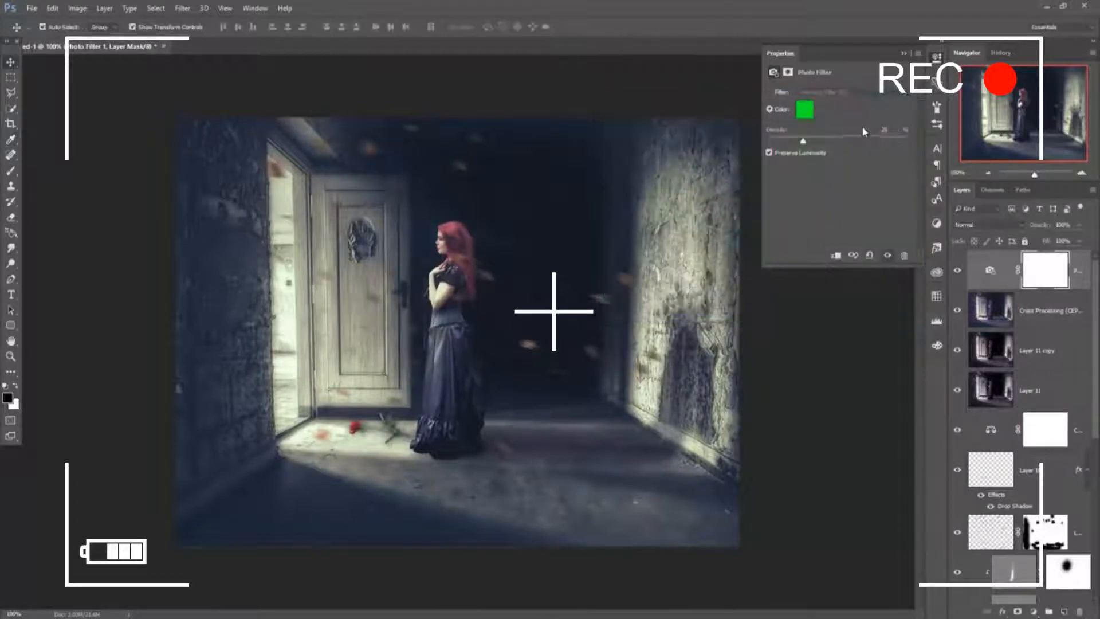
left_click(903, 53)
Step: Add a new top layer filled with 50% gray and set its blend mode to Soft Light
left_click(1064, 612)
left_click(53, 8)
left_click(68, 180)
key("Return")
left_click(987, 225)
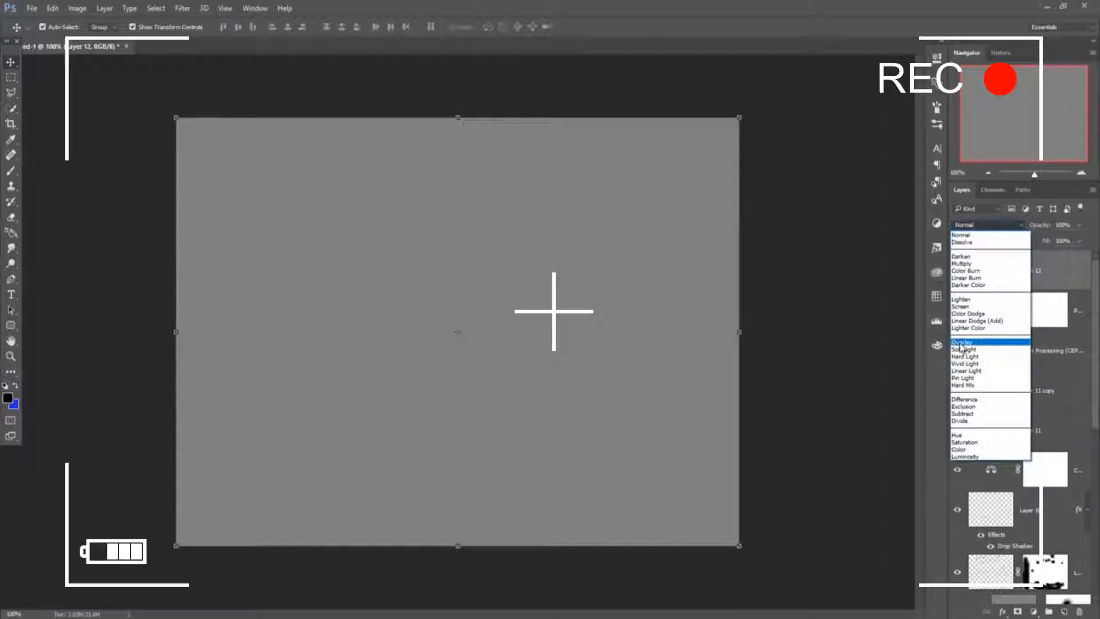
left_click(963, 350)
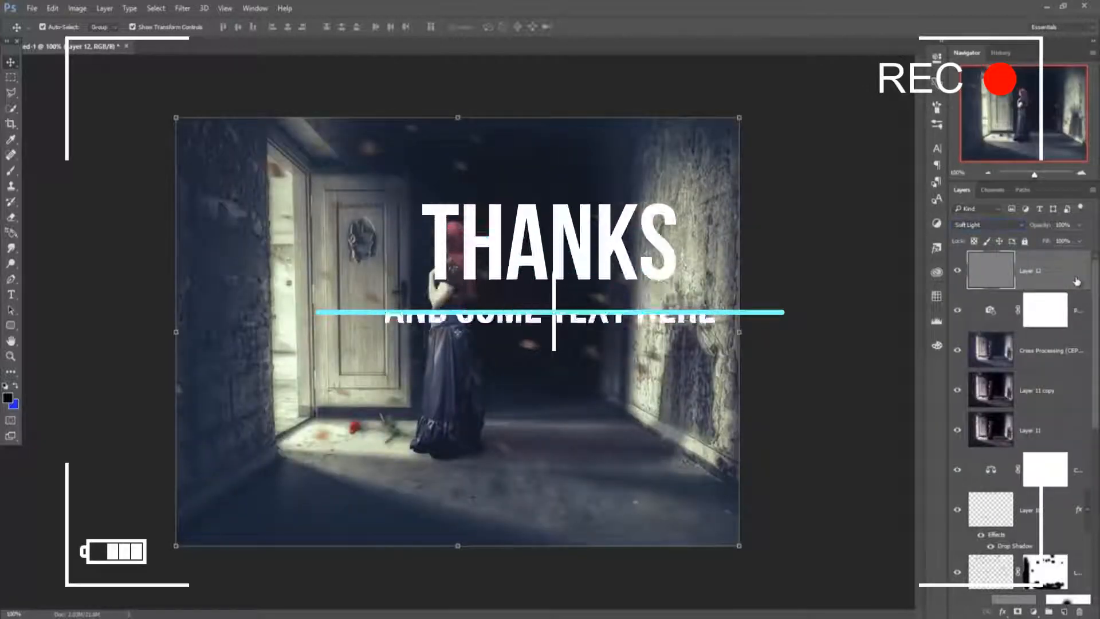